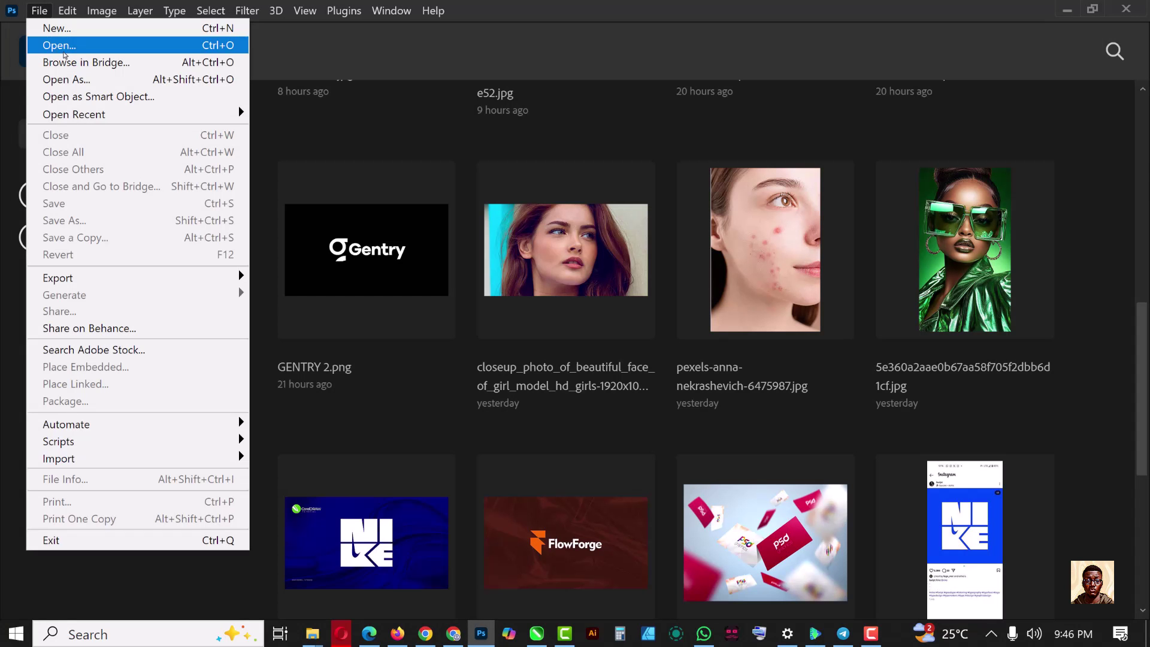
# Step: Create a document named 'poster' at 4 × 5 in, 300 ppi, with a transparent background
pyautogui.click(66, 28)
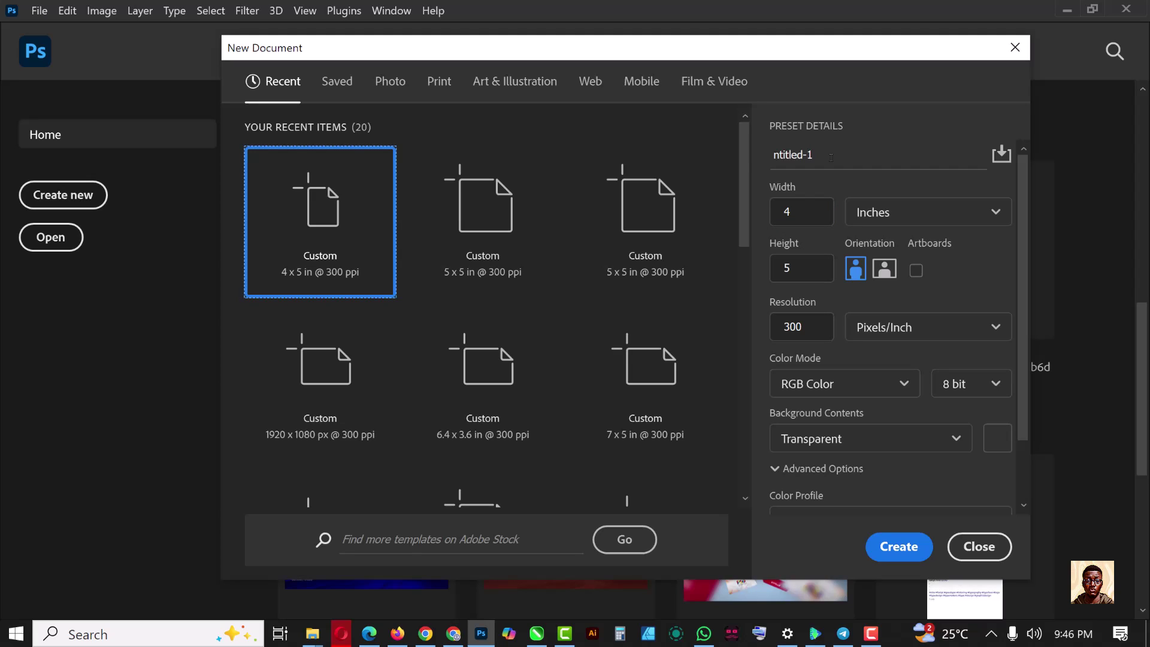
pyautogui.moveTo(831, 157); pyautogui.dragTo(761, 159)
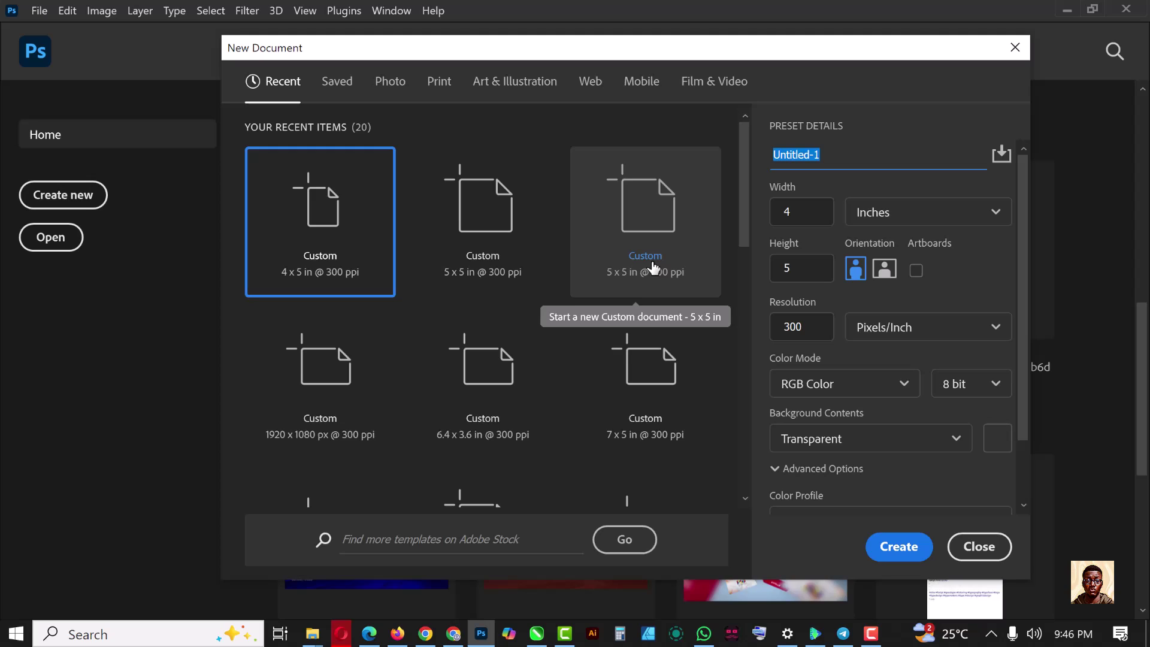
pyautogui.write('poster')
pyautogui.click(771, 212)
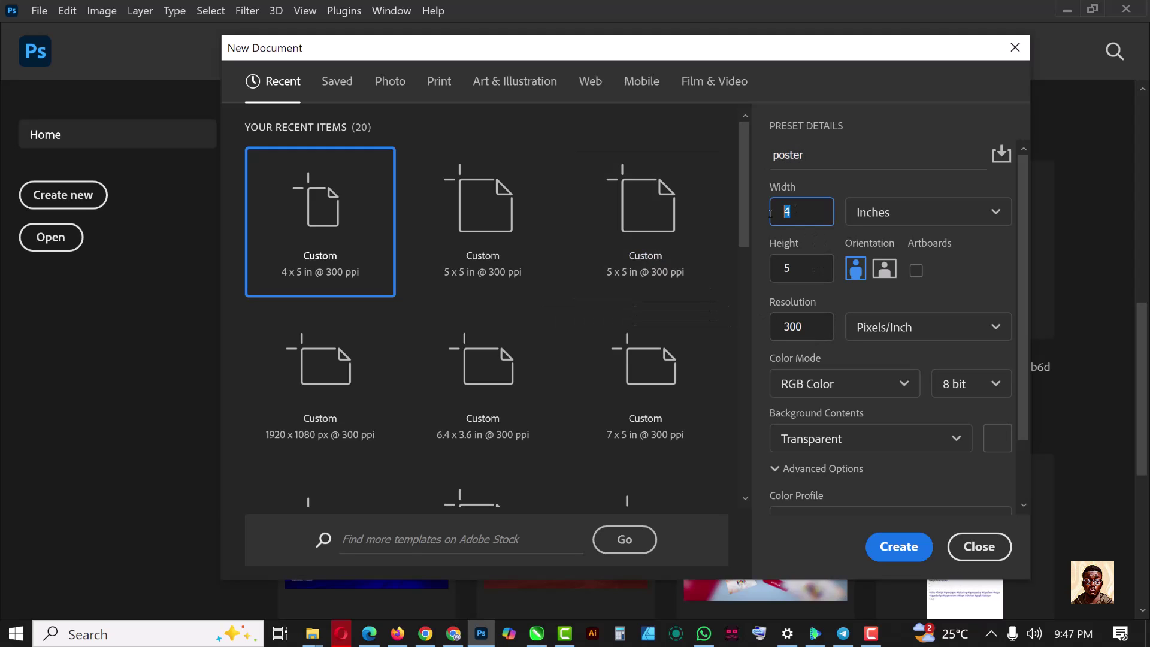
pyautogui.click(805, 273)
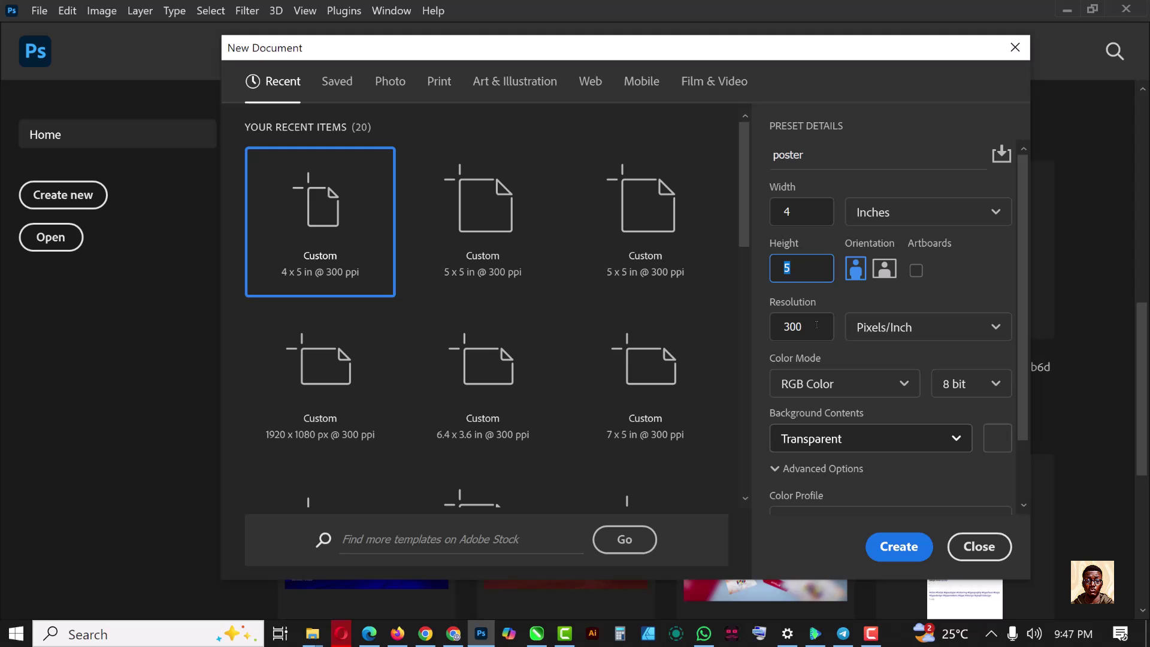
pyautogui.click(775, 328)
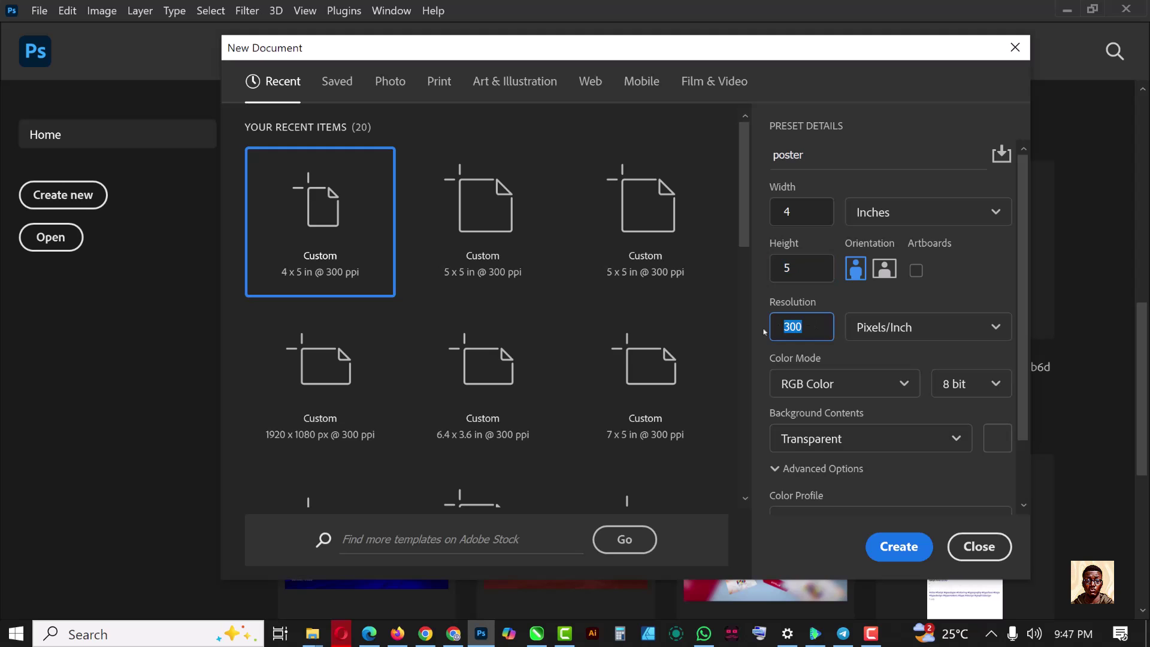
pyautogui.click(900, 546)
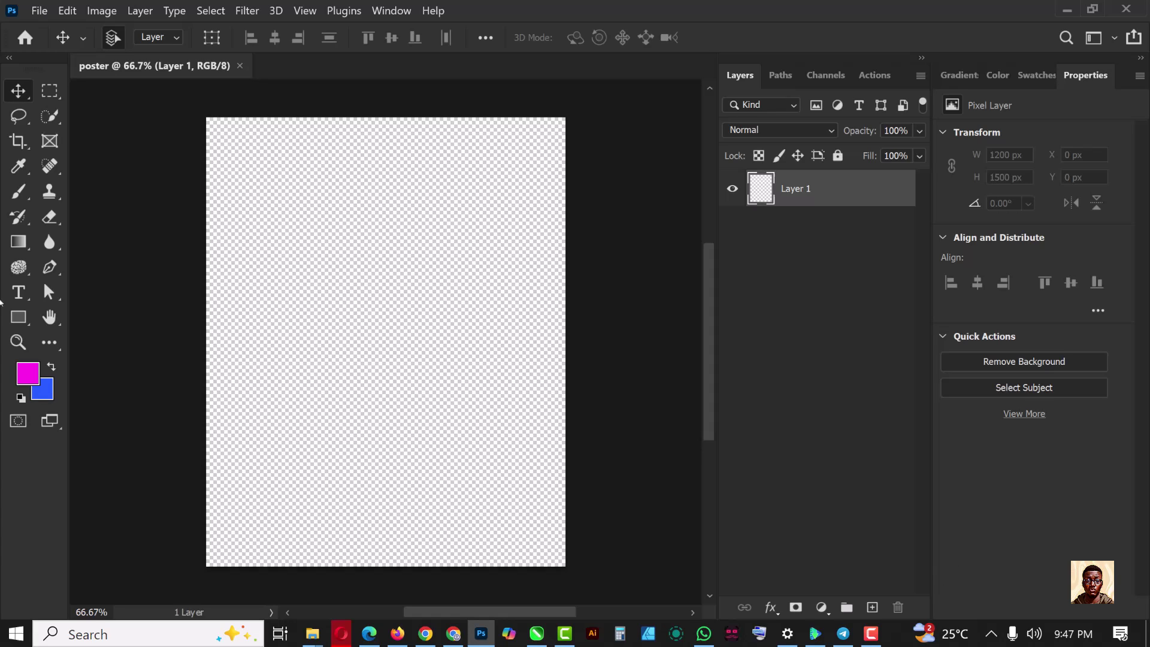
# Step: Add a Solid Color fill layer in very dark purple #0c0221 across the canvas
pyautogui.click(817, 608)
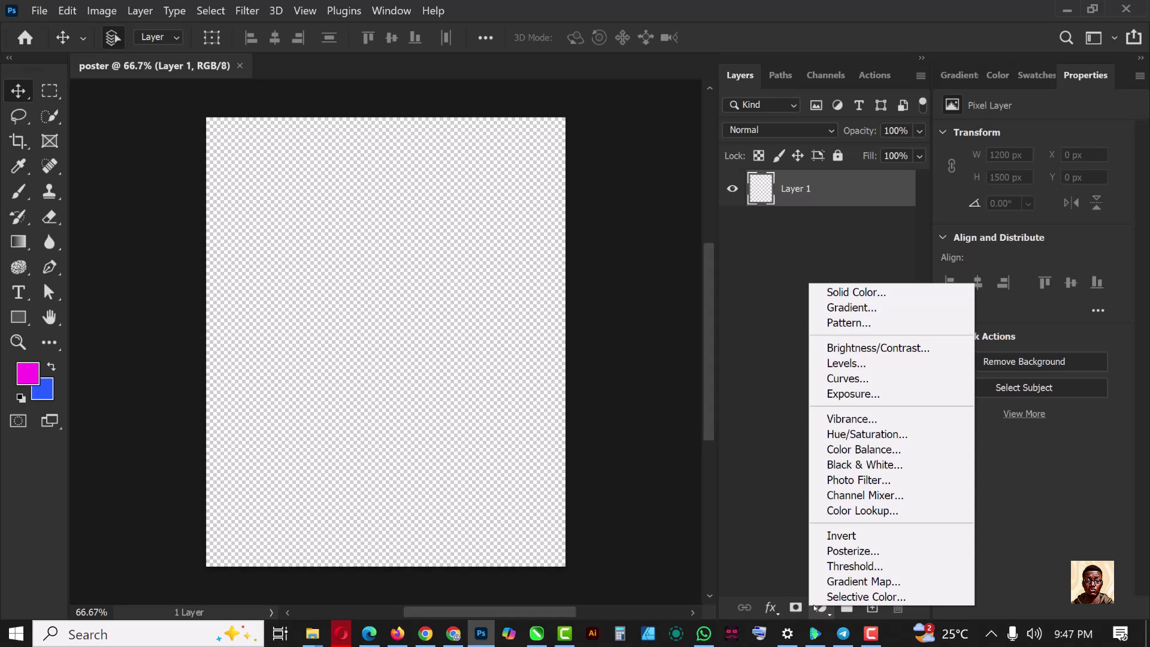
pyautogui.click(847, 291)
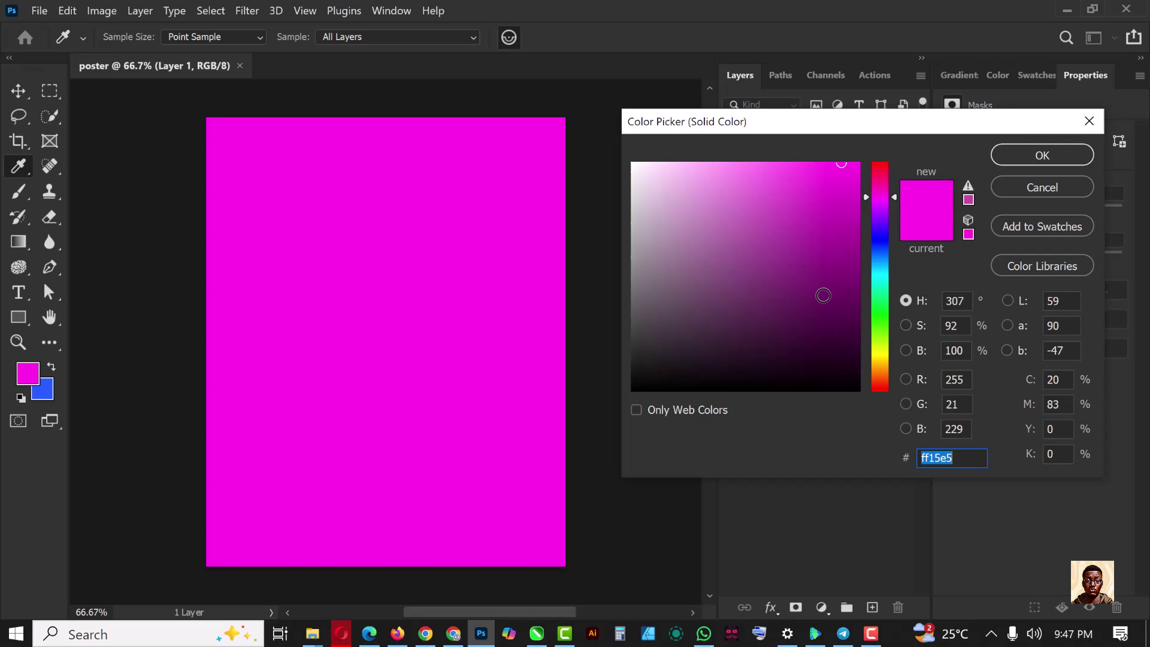
pyautogui.moveTo(848, 314)
pyautogui.mouseDown()
pyautogui.moveTo(837, 315)
pyautogui.moveTo(845, 342)
pyautogui.mouseUp()
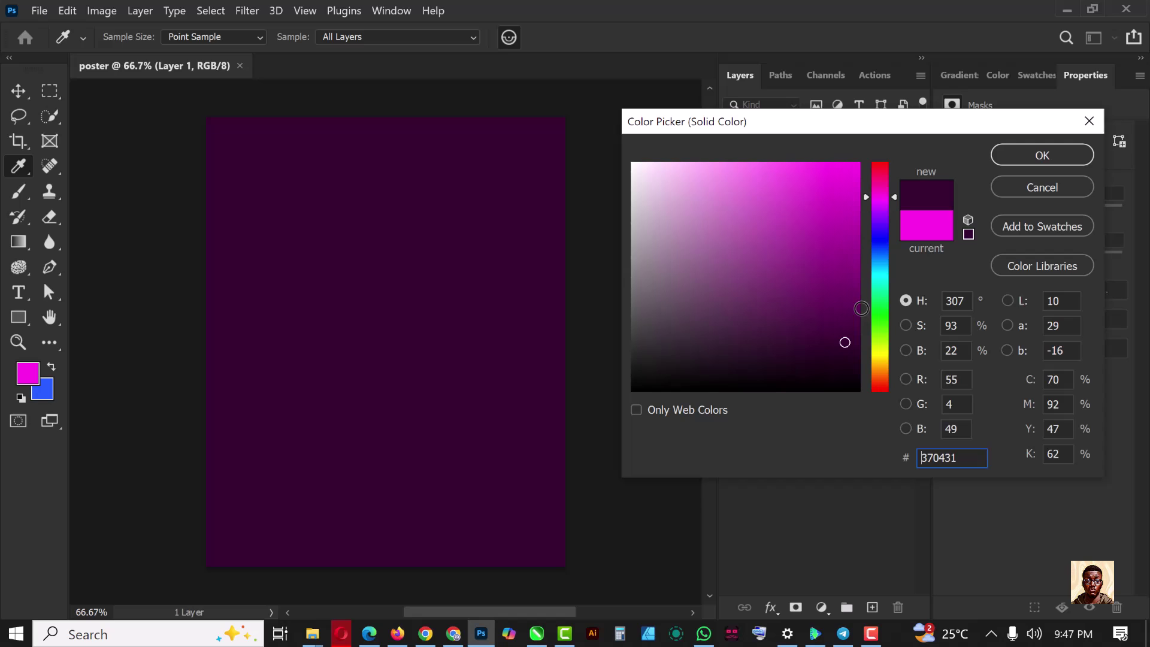
pyautogui.moveTo(885, 219)
pyautogui.mouseDown()
pyautogui.moveTo(885, 209)
pyautogui.moveTo(885, 236)
pyautogui.mouseUp()
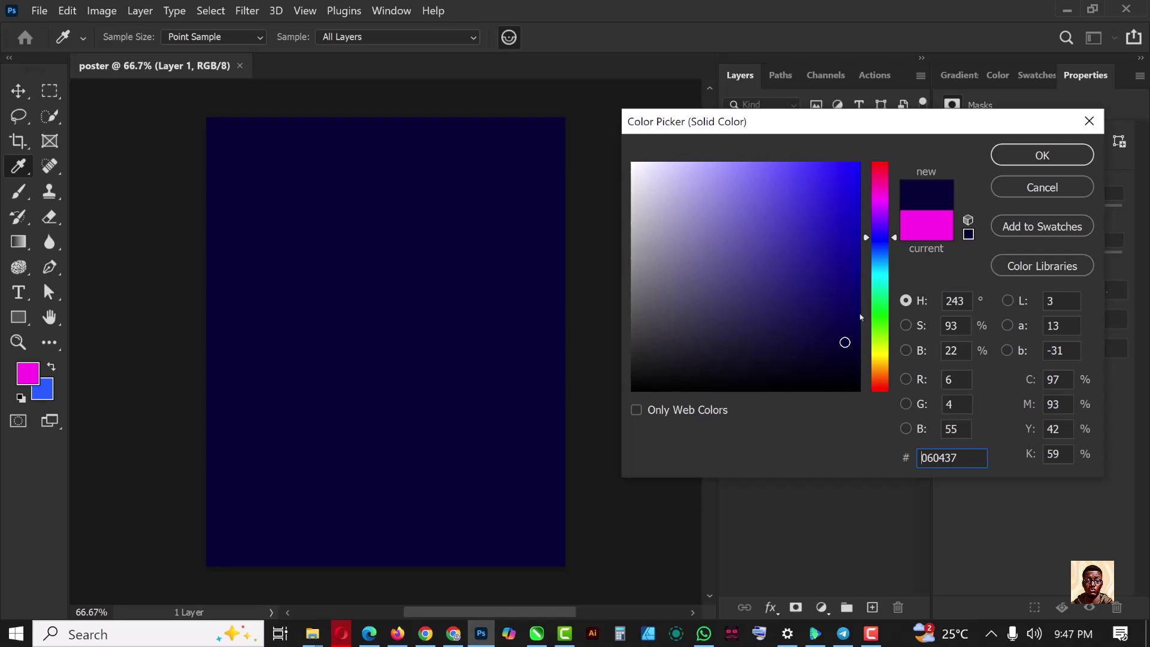
pyautogui.moveTo(847, 342); pyautogui.dragTo(851, 362)
pyautogui.write('130333')
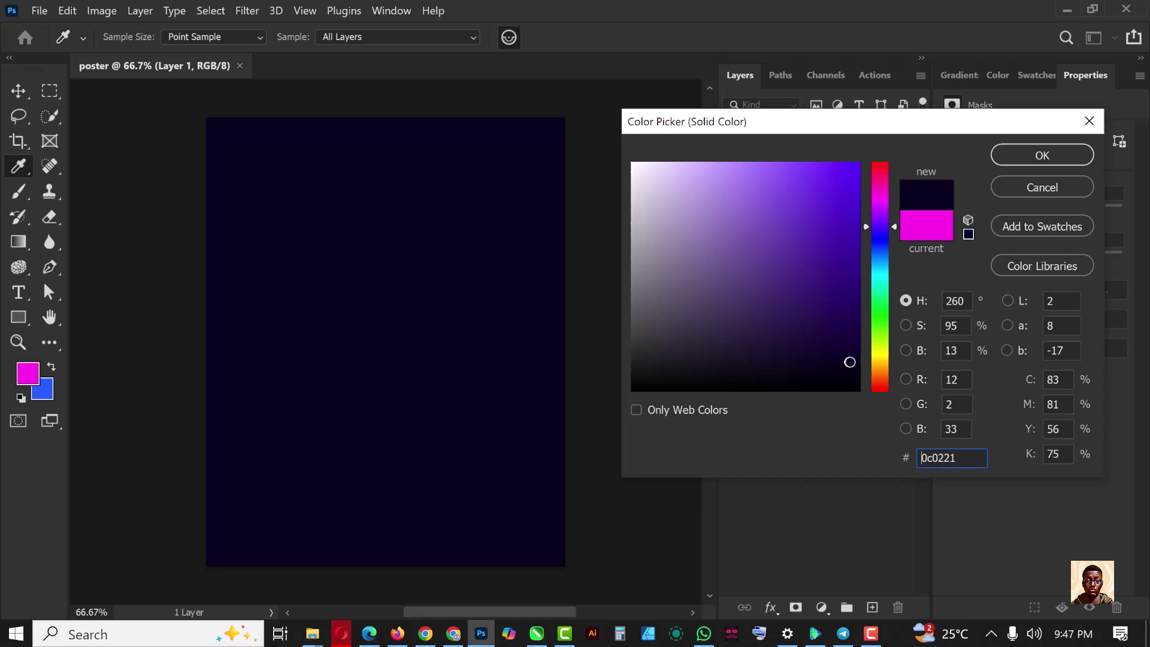
pyautogui.moveTo(983, 463); pyautogui.dragTo(891, 460)
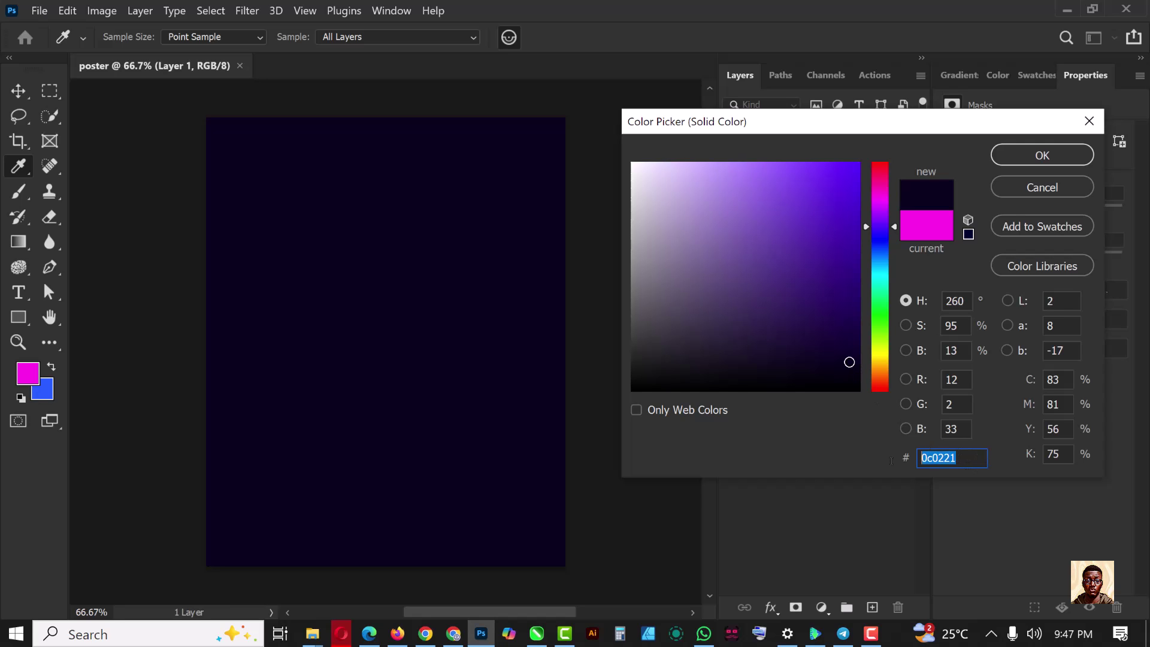
pyautogui.click(1058, 150)
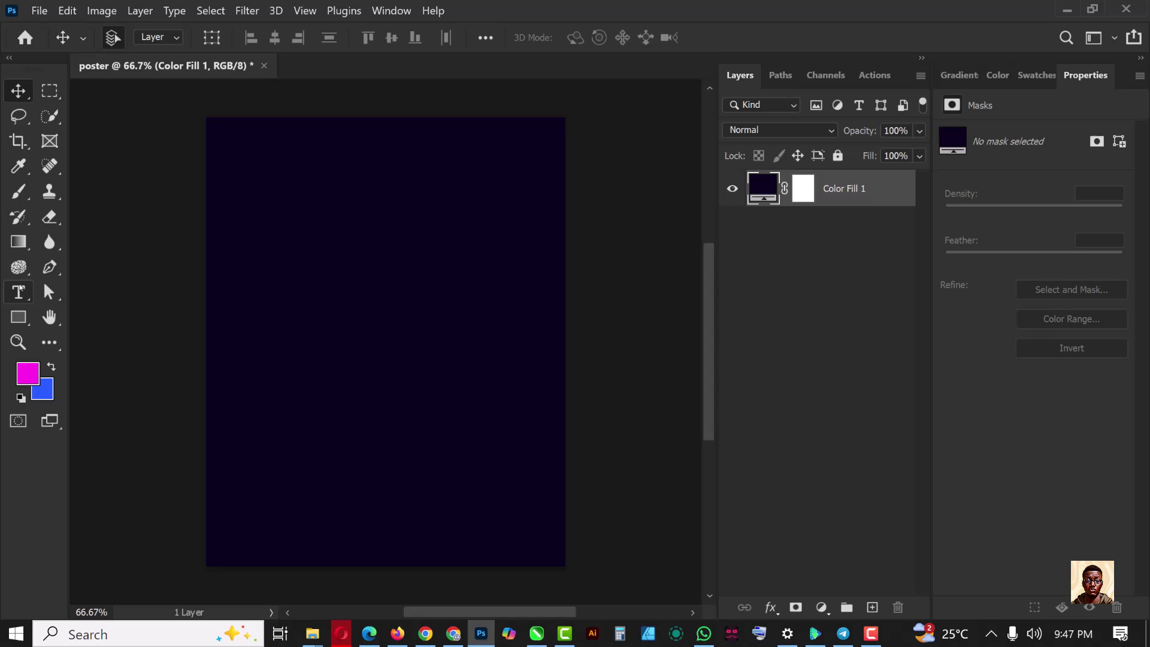
# Step: Type the word GIA on the canvas with the Horizontal Type Tool
pyautogui.click(18, 292)
pyautogui.click(78, 290)
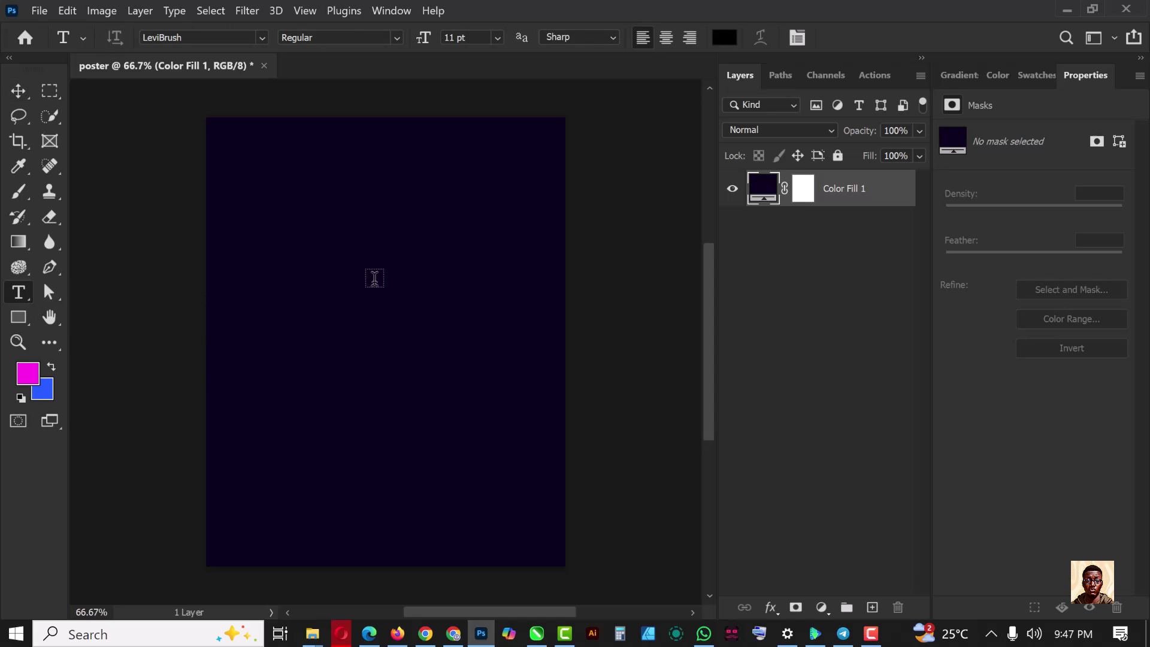
pyautogui.click(382, 422)
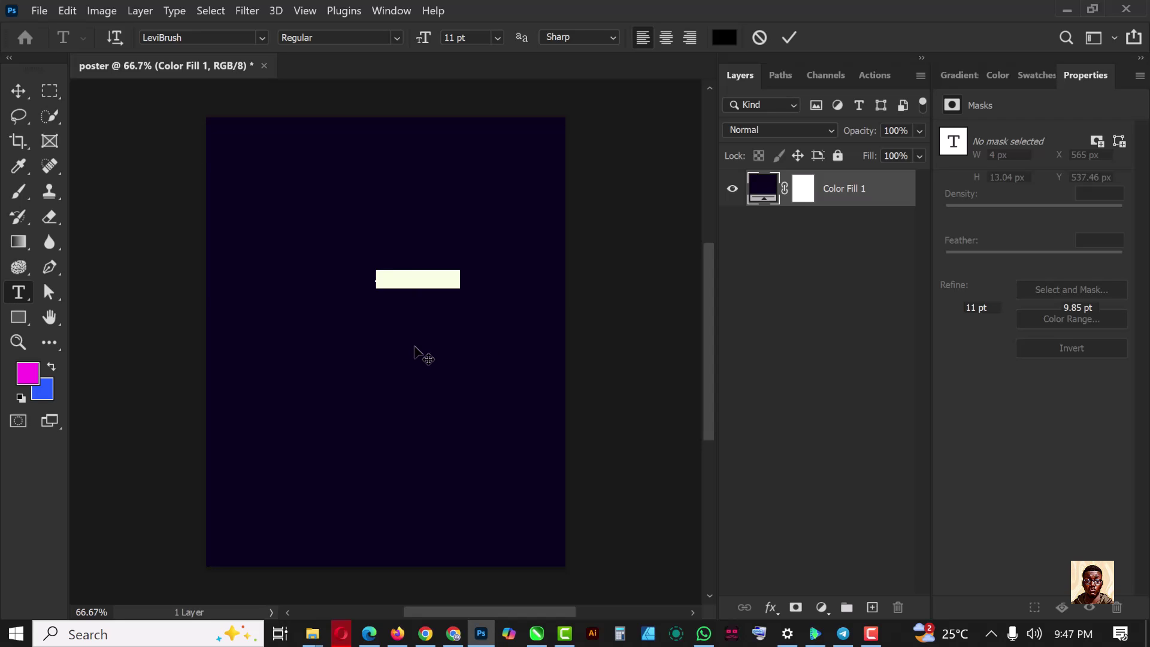
pyautogui.click(388, 279)
pyautogui.press('Delete')
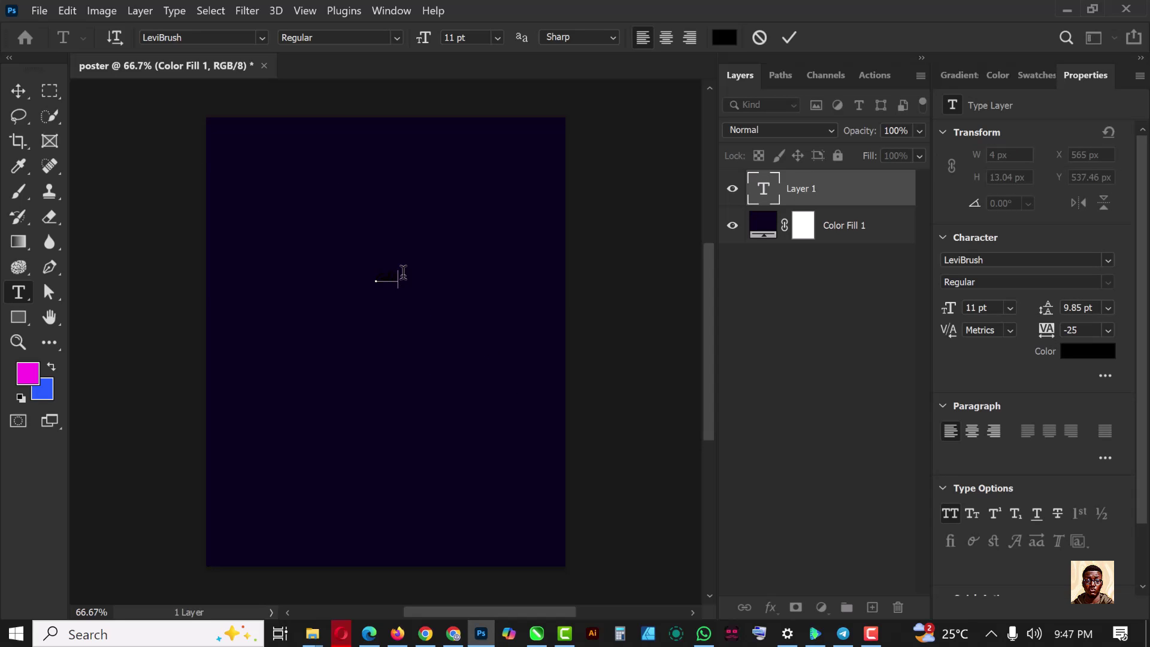
pyautogui.hotkey('ctrl', 'a')
pyautogui.press('Right')
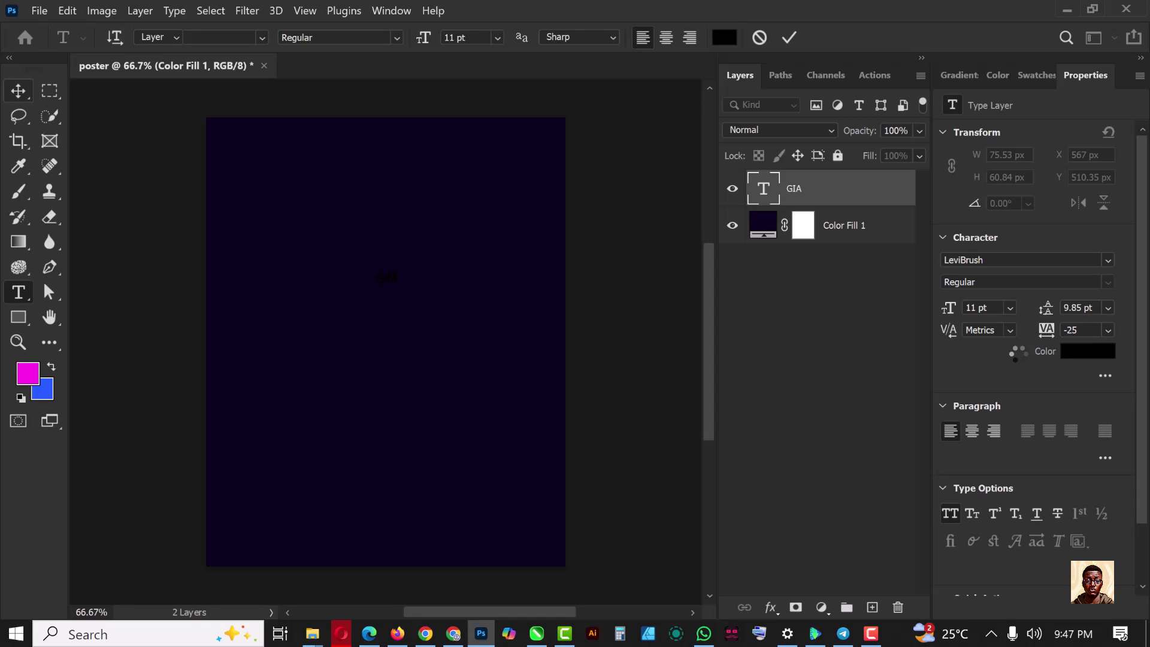
pyautogui.click(18, 91)
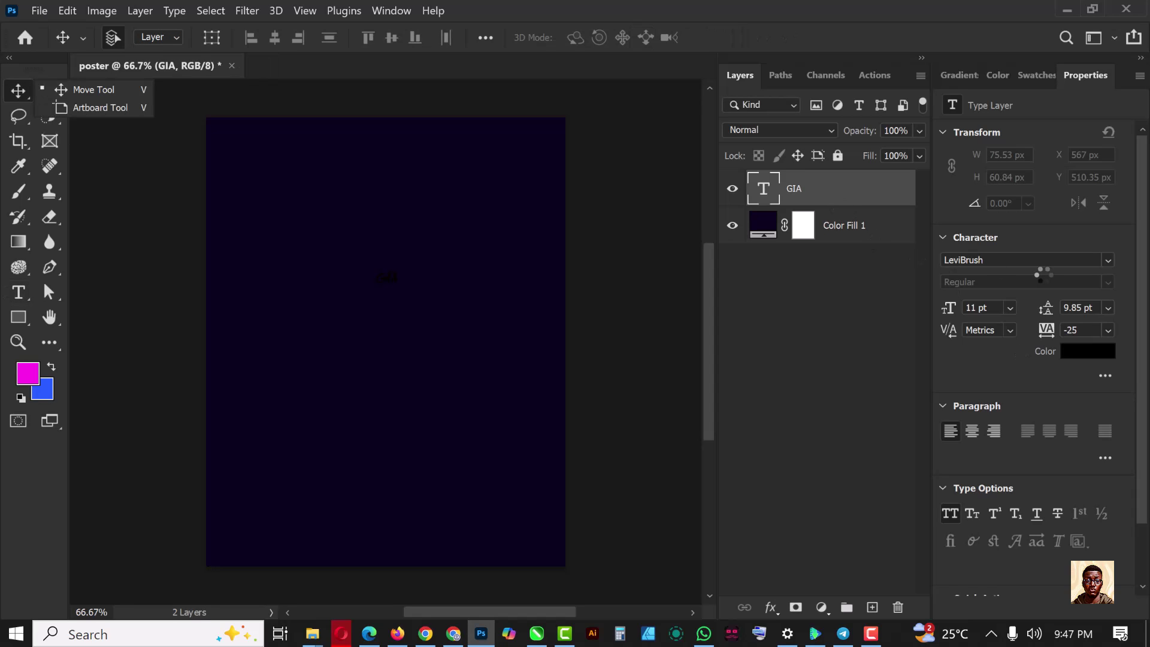
# Step: Colour the GIA text bright magenta and set its font to Built Titling
pyautogui.click(1088, 358)
pyautogui.click(1083, 358)
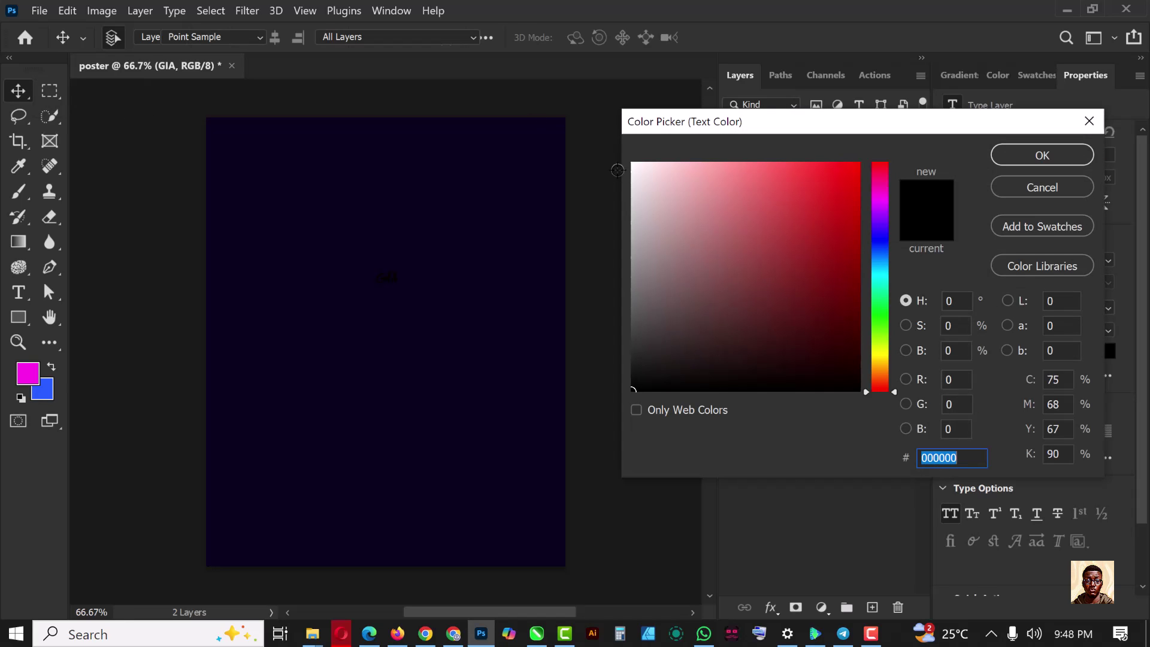
pyautogui.click(882, 205)
pyautogui.click(848, 163)
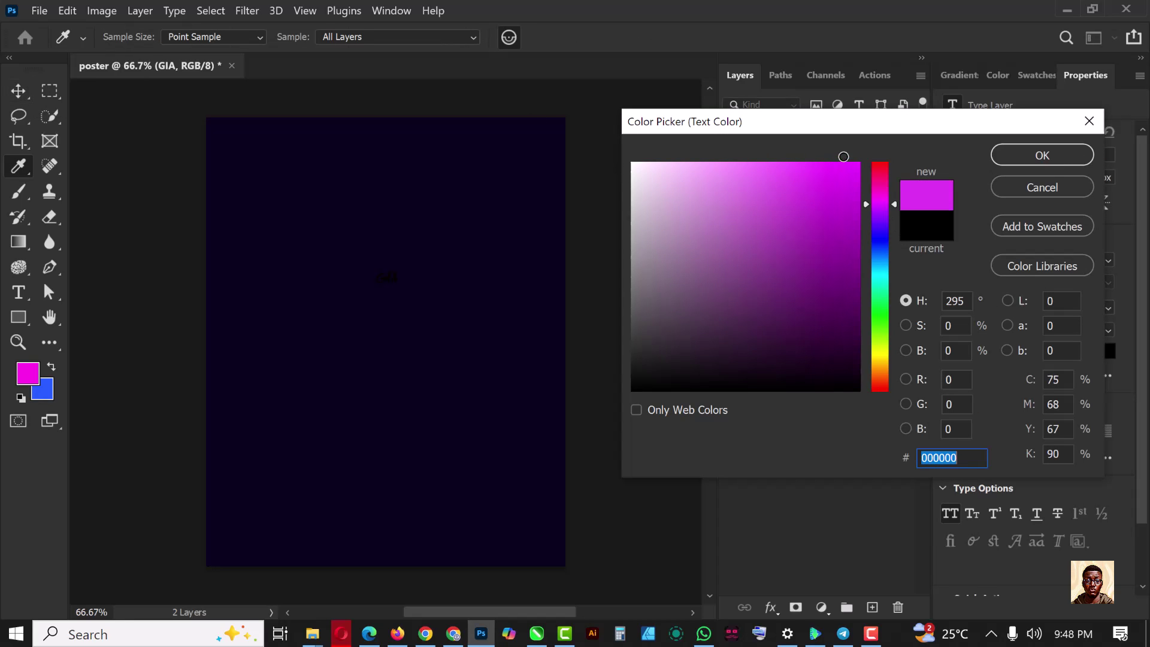
pyautogui.click(1052, 157)
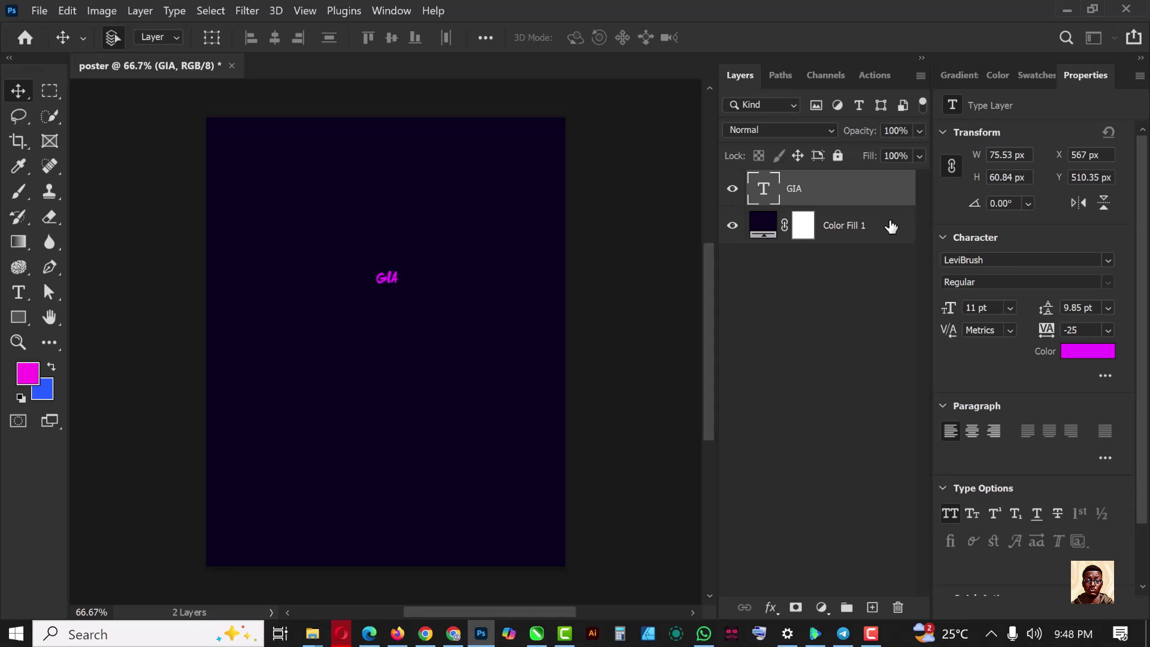
pyautogui.click(1109, 261)
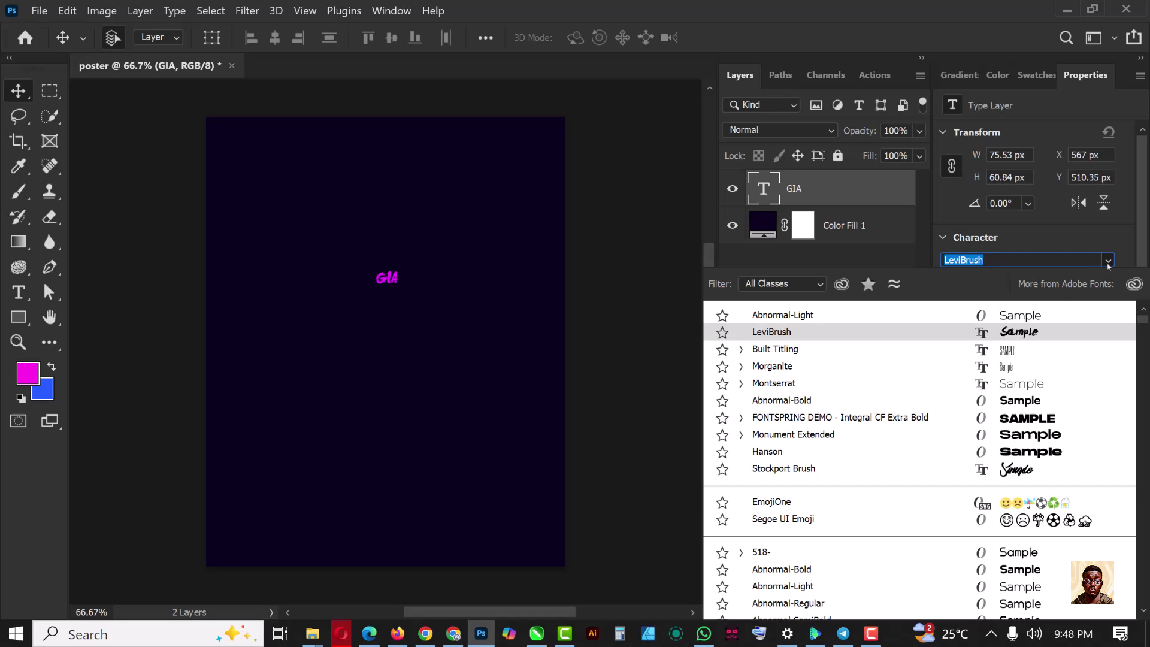
pyautogui.click(1006, 355)
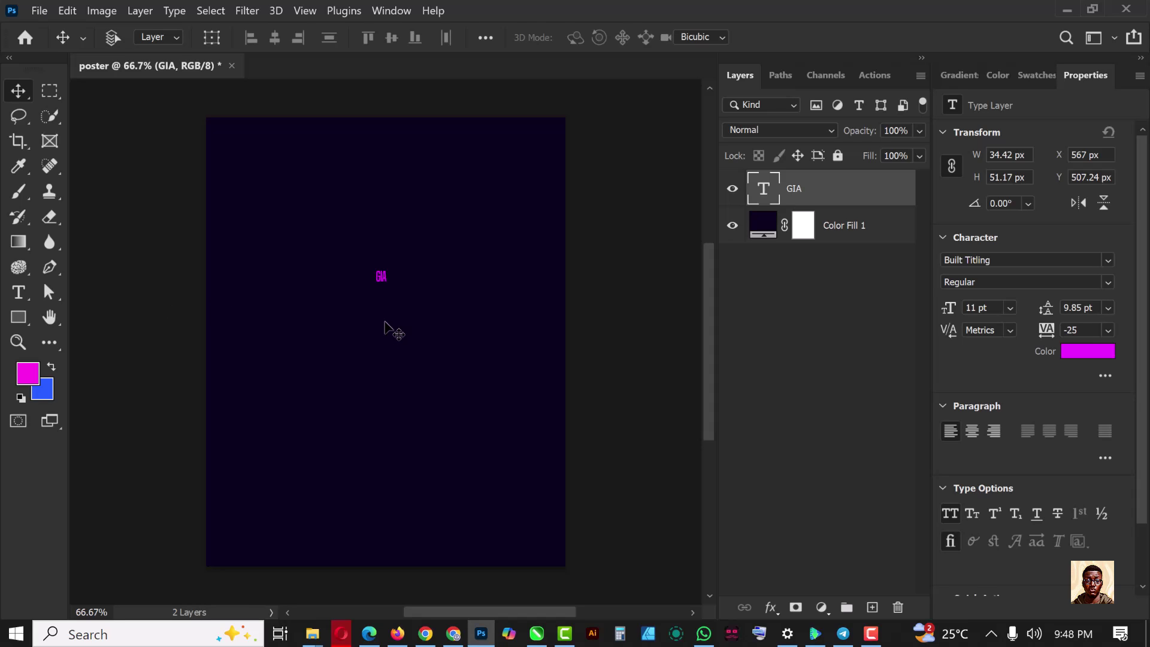
# Step: Enlarge GIA, move it lower and toward centre, and switch it to ExtraLight style
pyautogui.hotkey('ctrl', 't')
pyautogui.moveTo(397, 292); pyautogui.dragTo(486, 387)
pyautogui.moveTo(412, 264); pyautogui.dragTo(431, 330)
pyautogui.moveTo(473, 447); pyautogui.dragTo(490, 463)
pyautogui.press('Return')
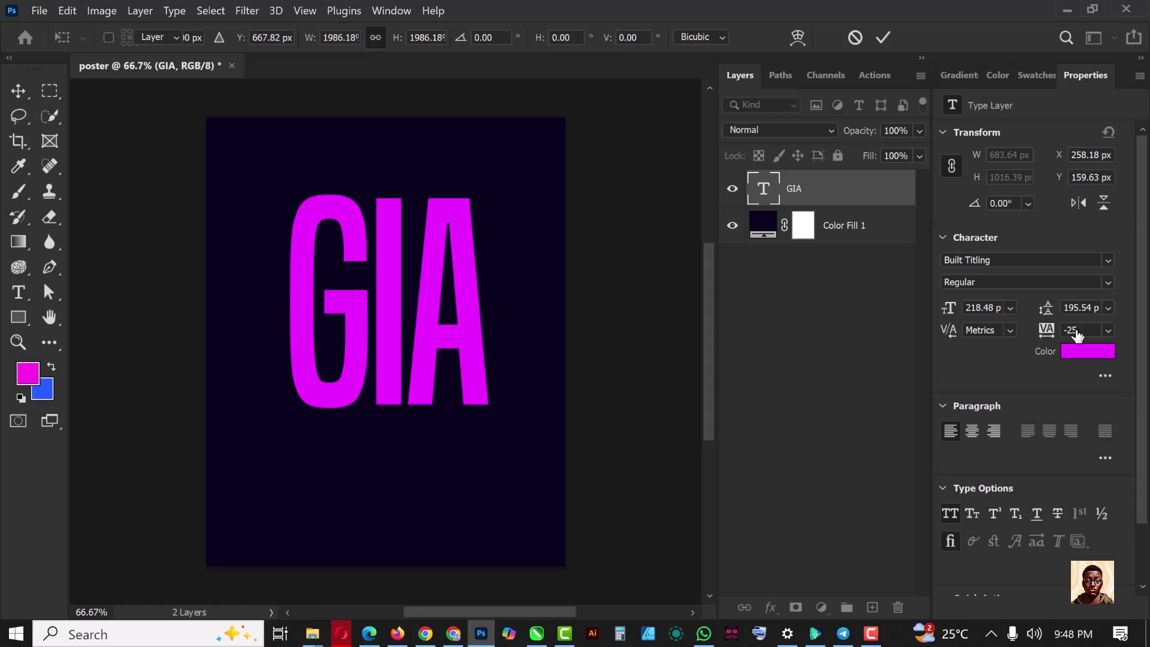
pyautogui.click(1106, 284)
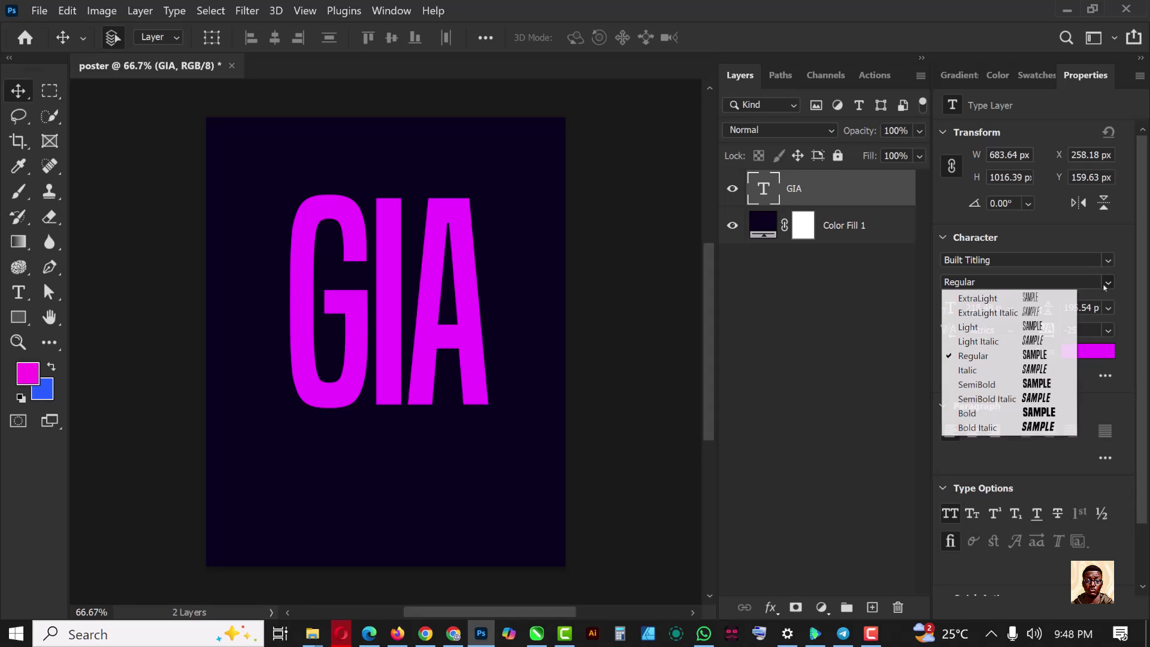
pyautogui.click(1030, 296)
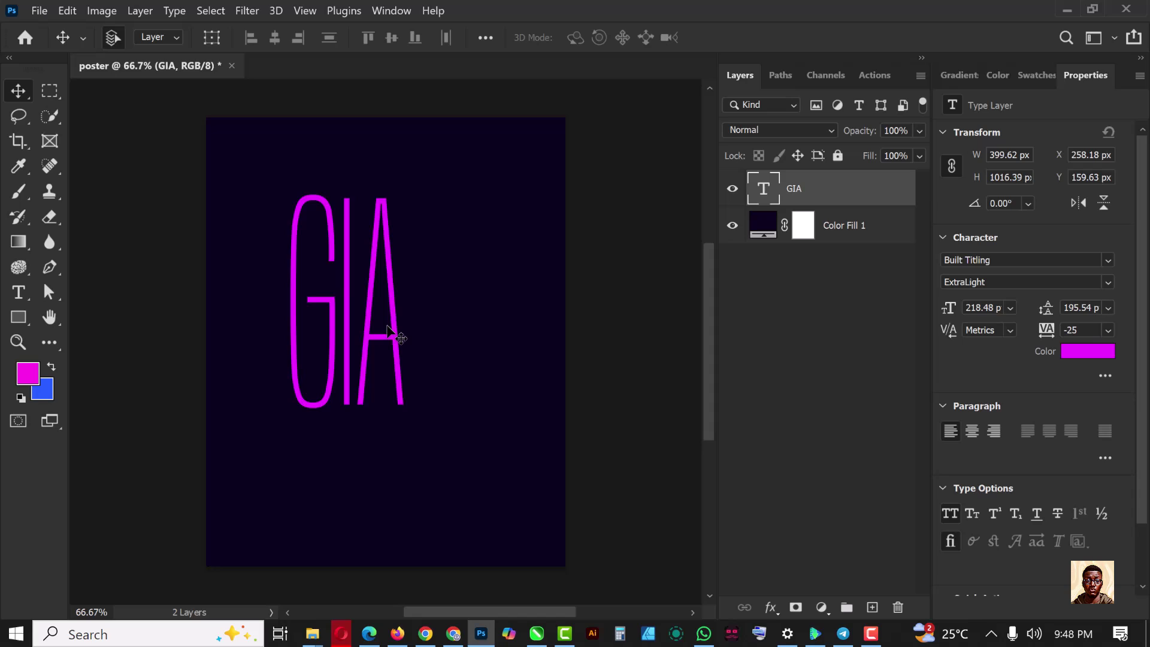
pyautogui.moveTo(395, 332); pyautogui.dragTo(428, 341)
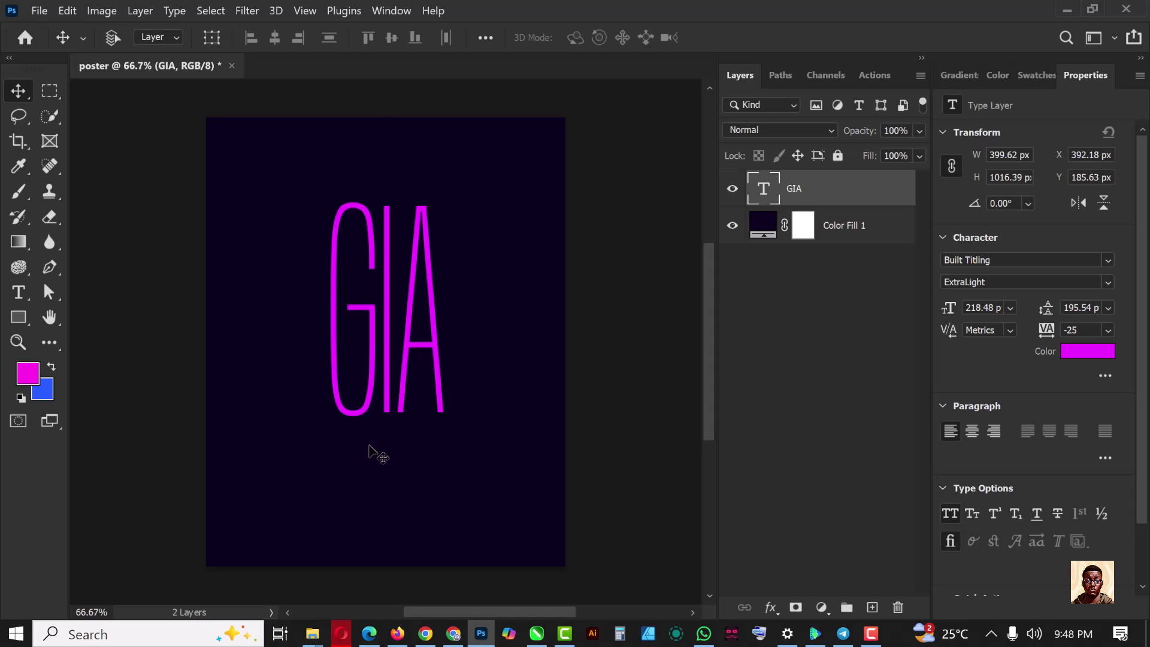
# Step: Enlarge GIA again about its centre, shorten it from the top, and widen it
pyautogui.hotkey('ctrl', 't')
pyautogui.moveTo(443, 477); pyautogui.dragTo(474, 511)
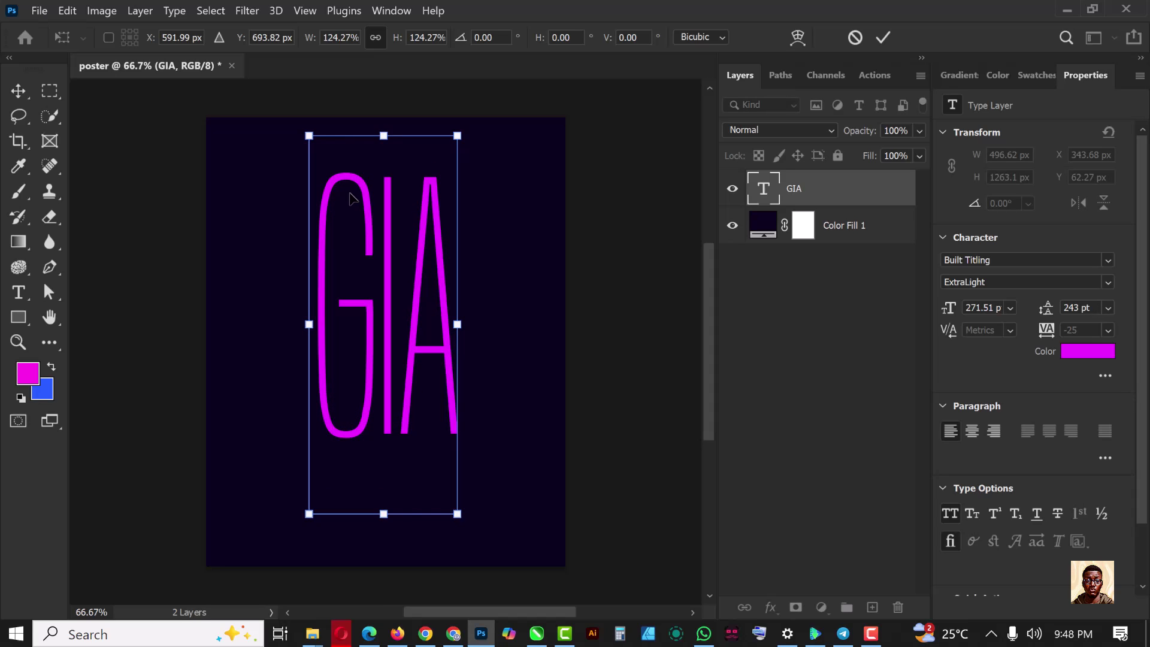
pyautogui.moveTo(389, 148); pyautogui.dragTo(389, 187)
pyautogui.moveTo(457, 344); pyautogui.dragTo(469, 342)
pyautogui.moveTo(419, 384); pyautogui.dragTo(400, 384)
pyautogui.press('Return')
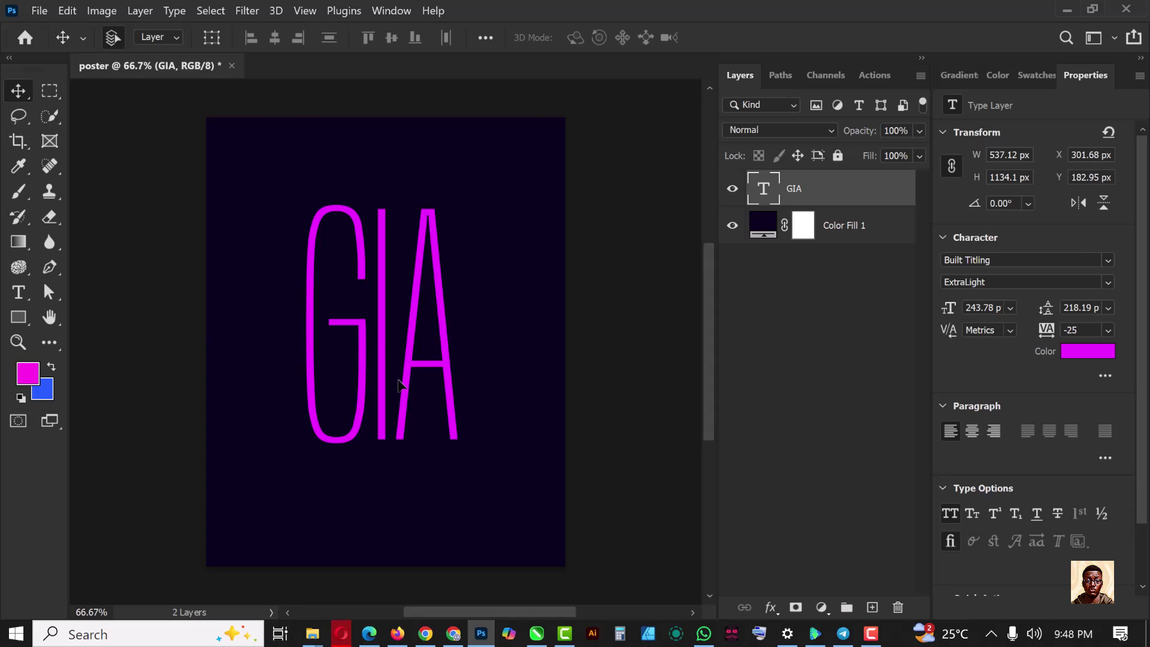
pyautogui.press('XF86AudioLowerVolume')
pyautogui.press('XF86AudioLowerVolume')
# Step: Widen GIA slightly to about 571 px and nudge it to the right
pyautogui.hotkey('ctrl', 't')
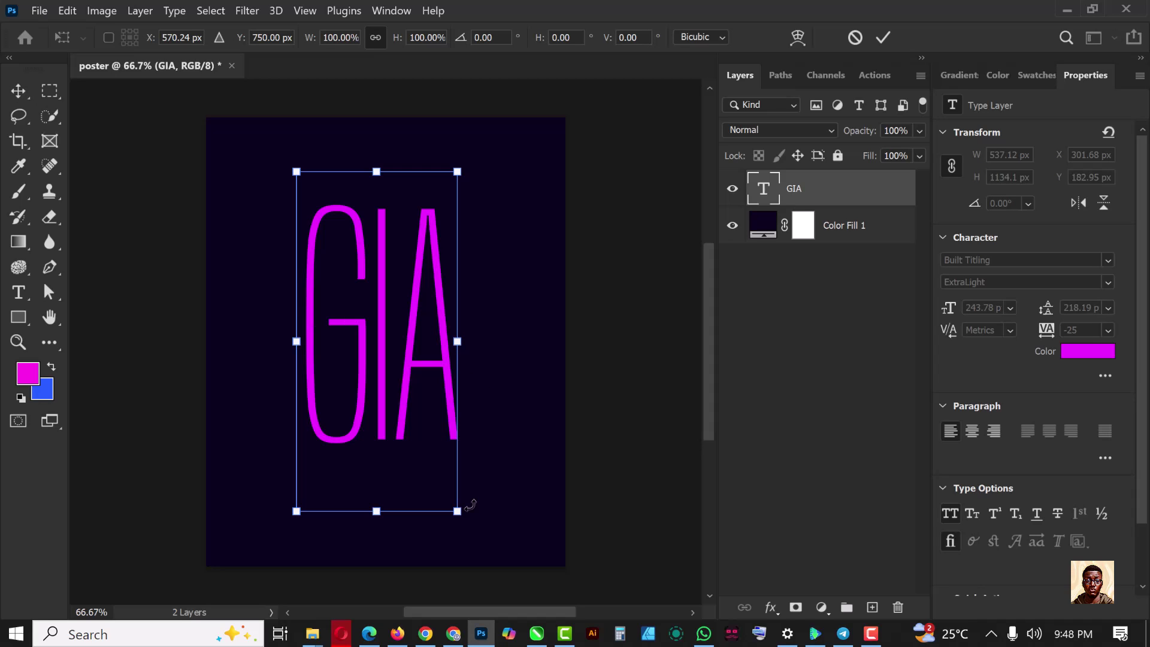
pyautogui.moveTo(458, 511); pyautogui.dragTo(460, 514)
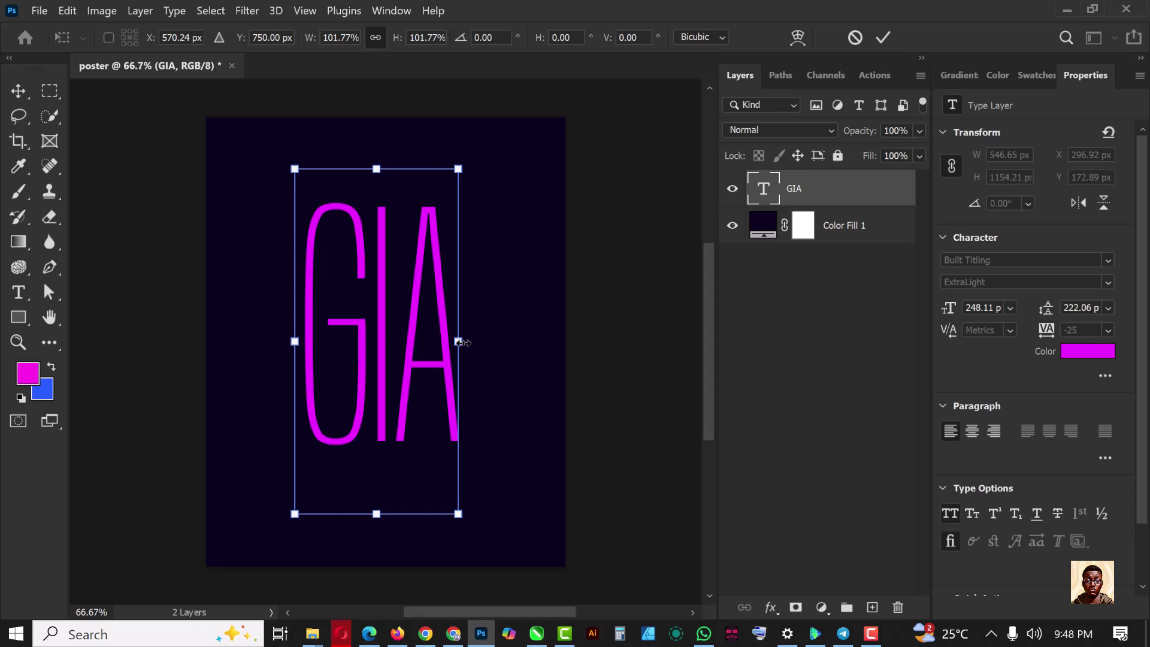
pyautogui.moveTo(470, 345); pyautogui.dragTo(480, 345)
pyautogui.press('Return')
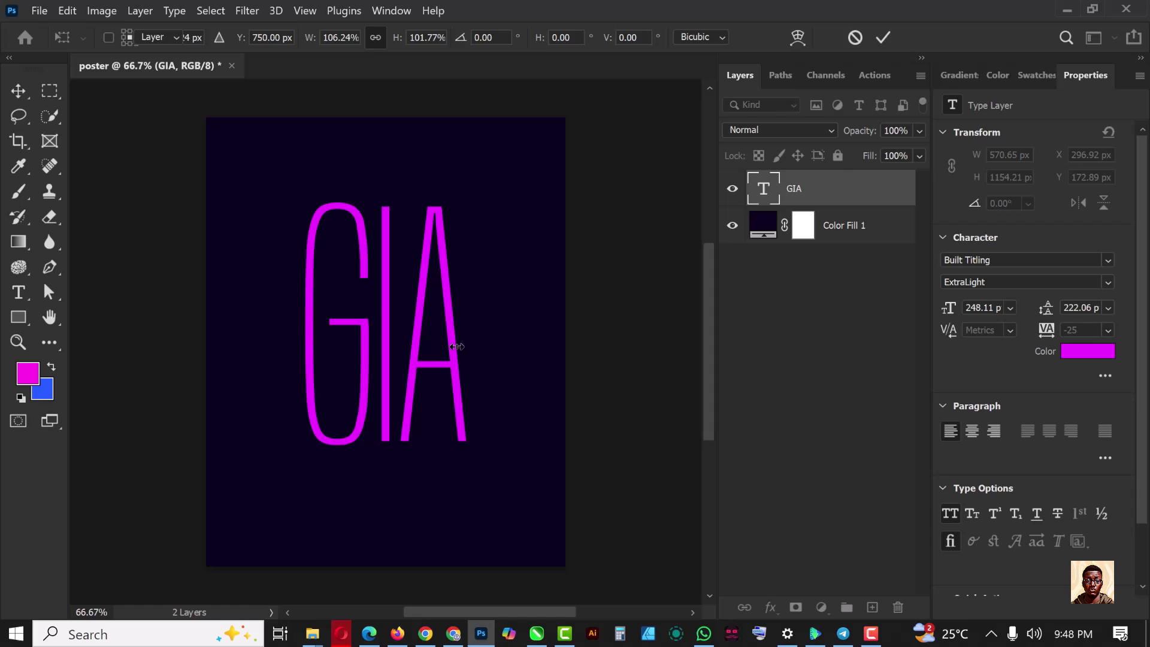
pyautogui.moveTo(428, 276); pyautogui.dragTo(431, 274)
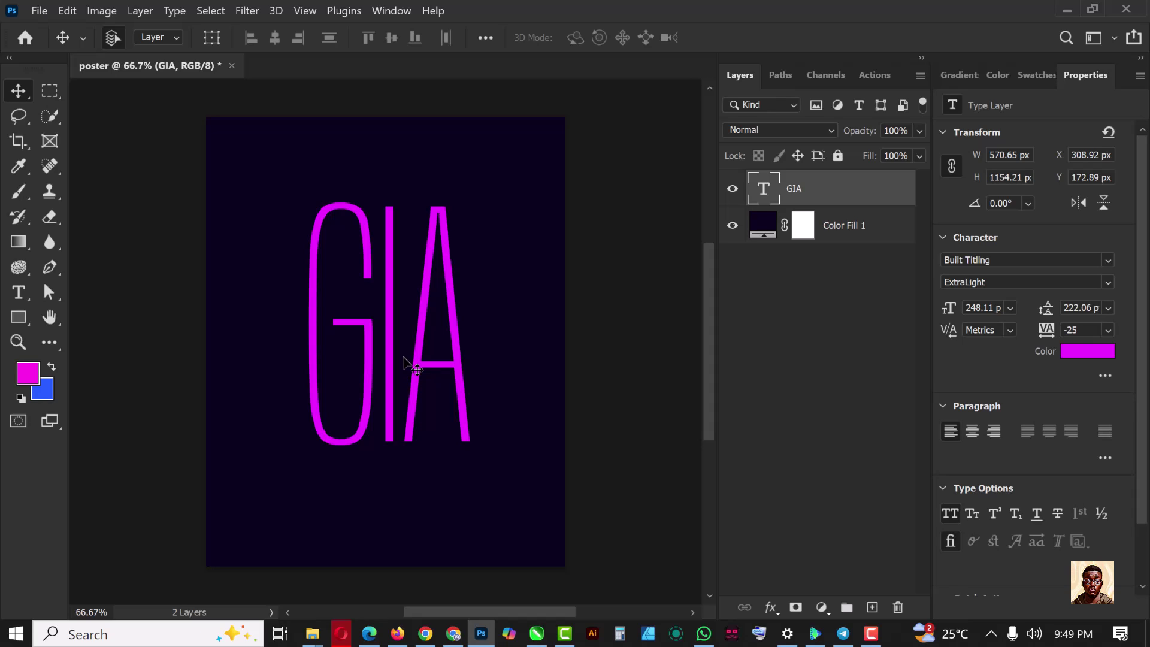
# Step: Duplicate the GIA text layer and make the original GIA letters white
pyautogui.hotkey('ctrl', 'j')
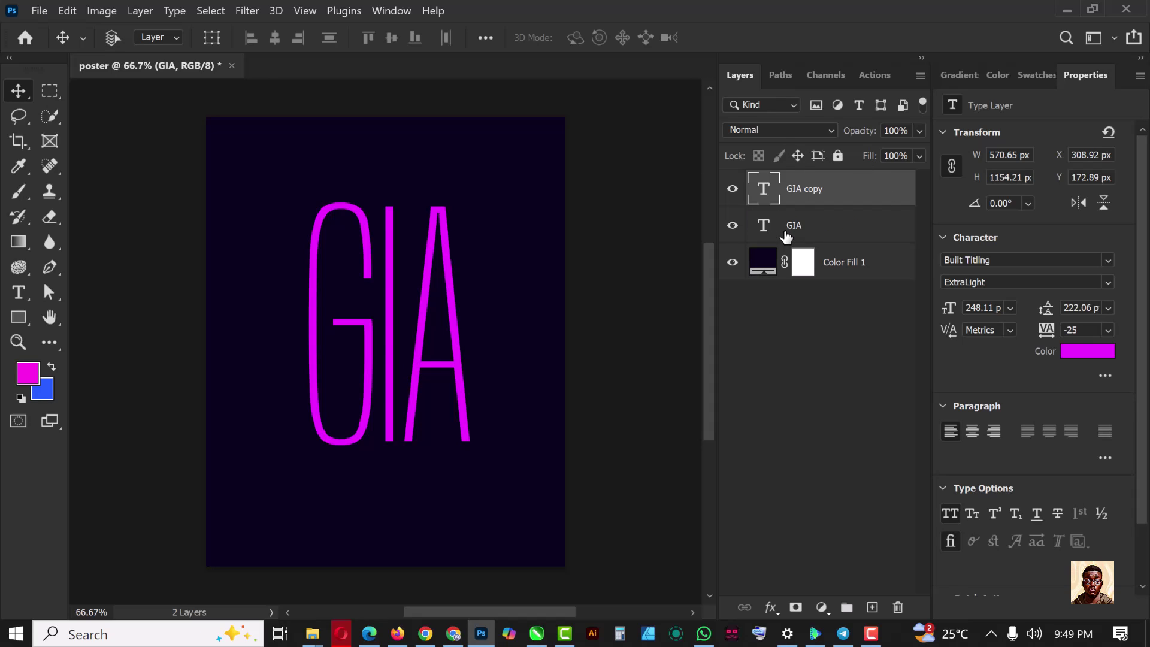
pyautogui.hotkey('alt', '[')
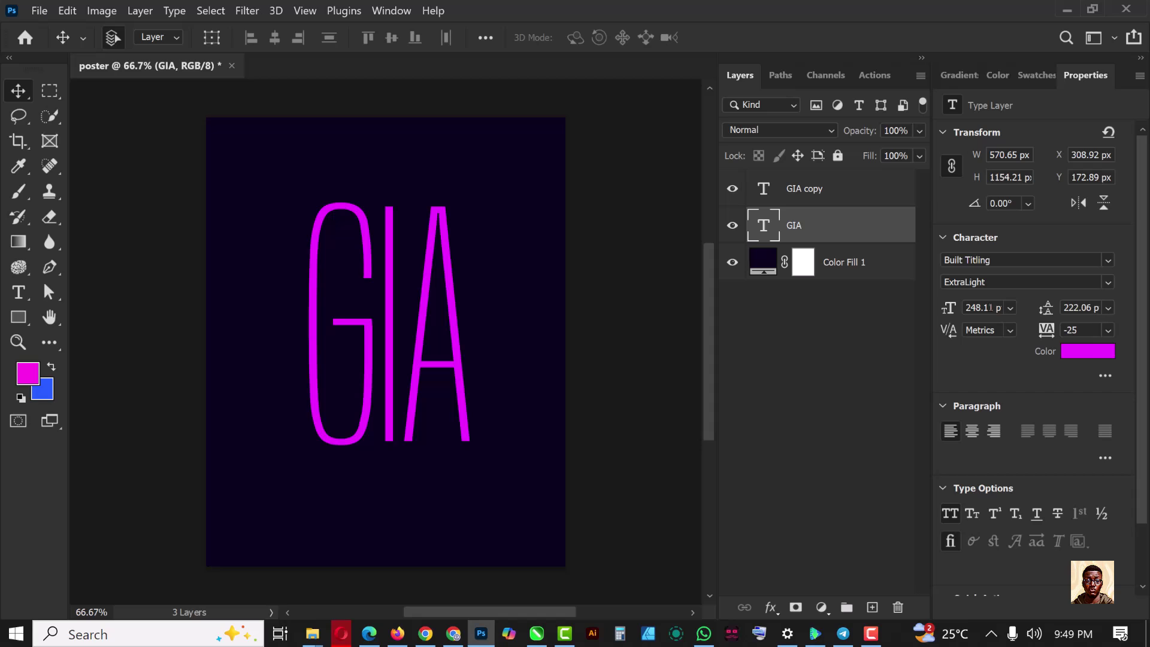
pyautogui.click(1081, 352)
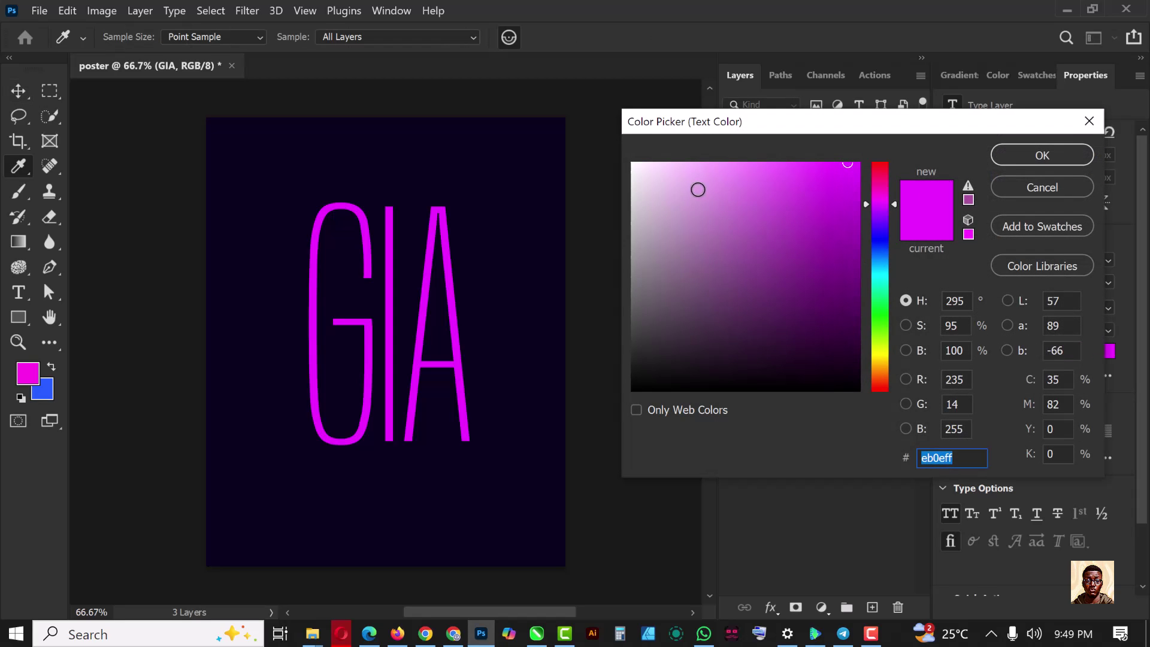
pyautogui.moveTo(686, 185); pyautogui.dragTo(640, 156)
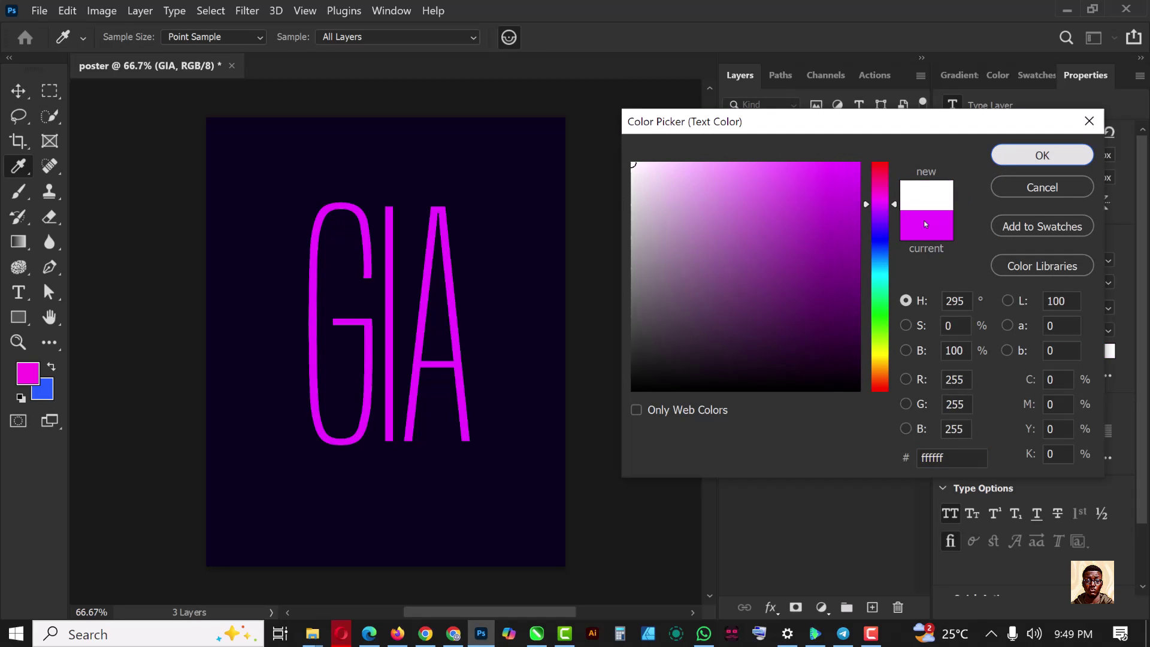
pyautogui.click(1019, 159)
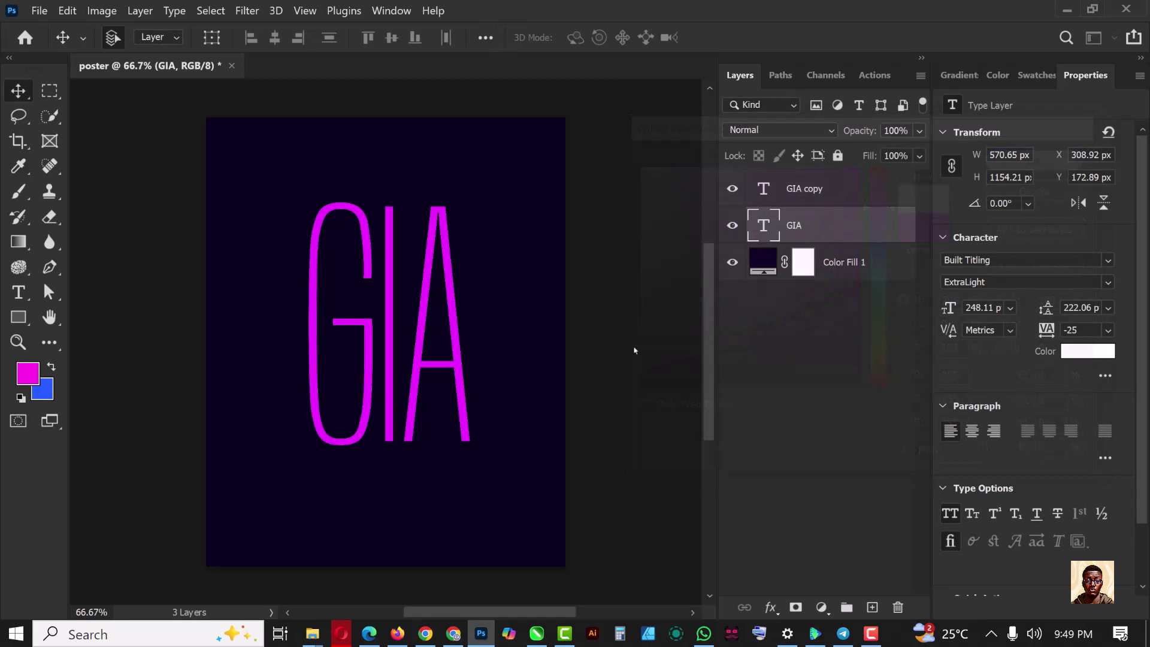
# Step: Set GIA copy to Vivid Light and turn it into a 36 px Gaussian Blur glow
pyautogui.click(838, 192)
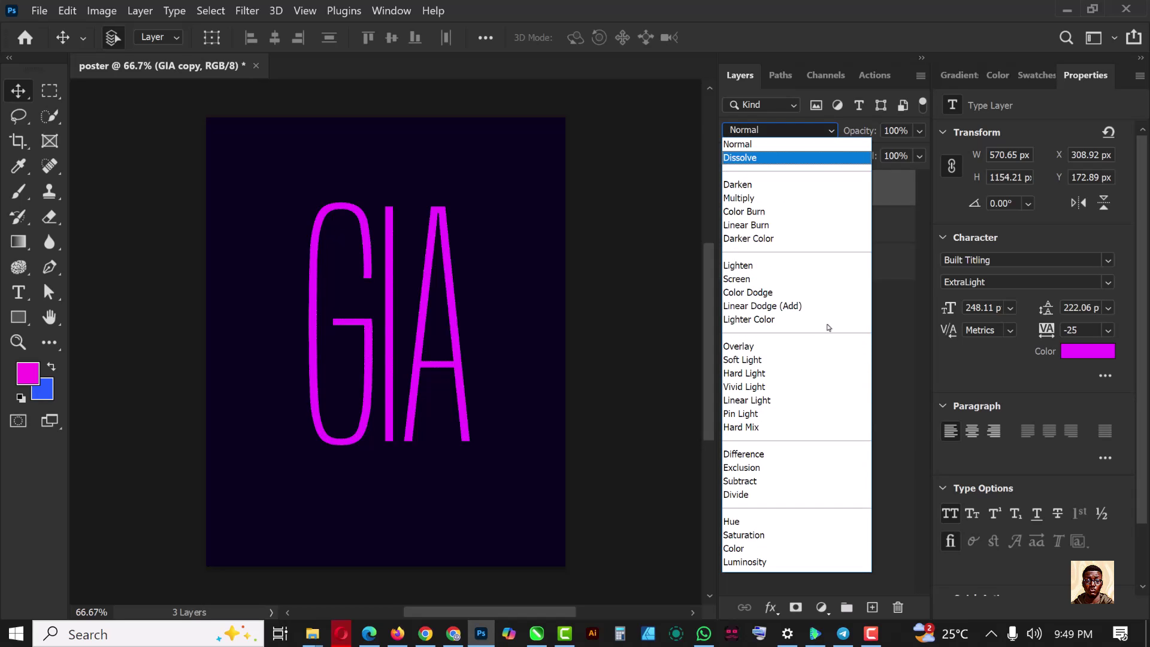
pyautogui.click(750, 387)
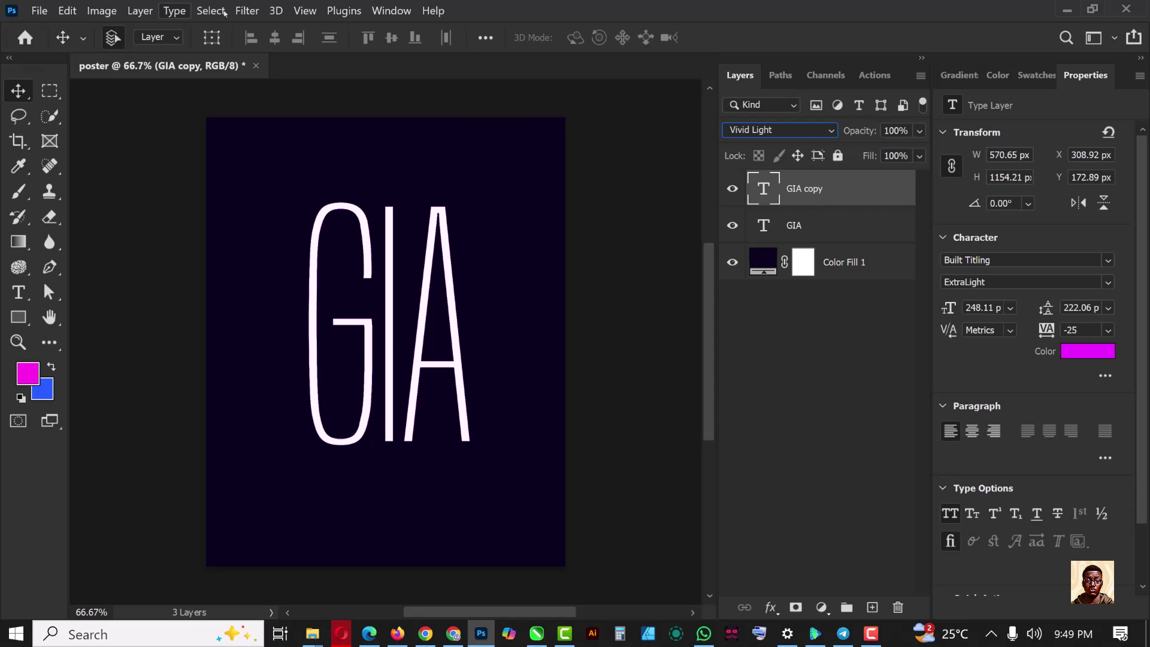
pyautogui.click(247, 10)
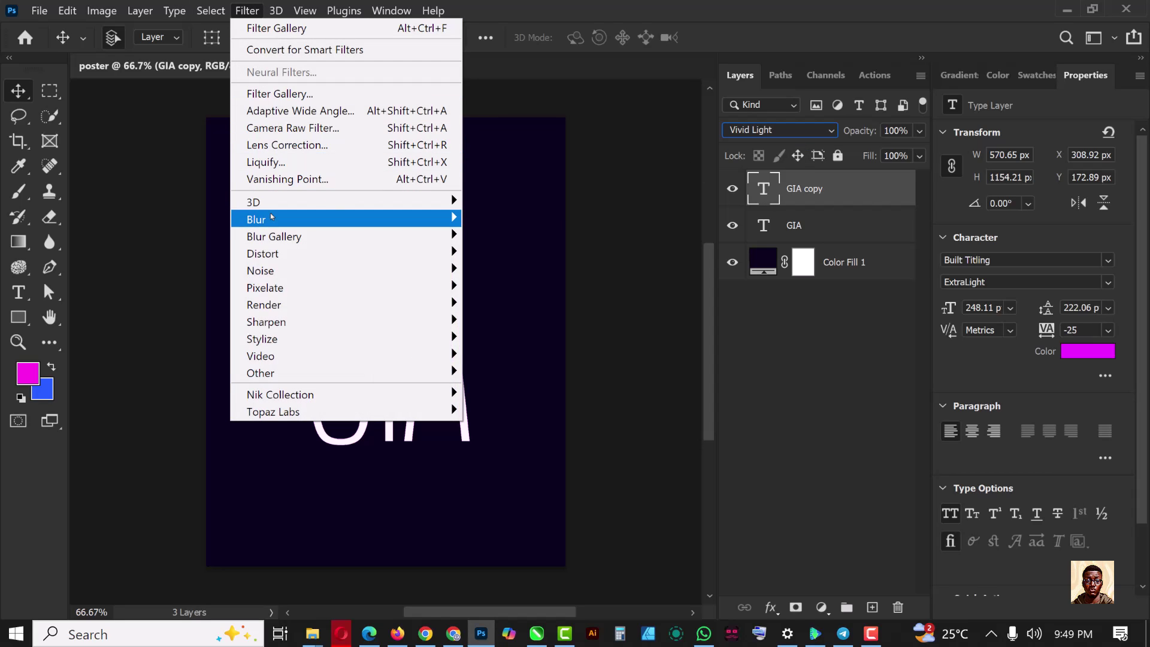
pyautogui.moveTo(271, 220)
pyautogui.click(534, 294)
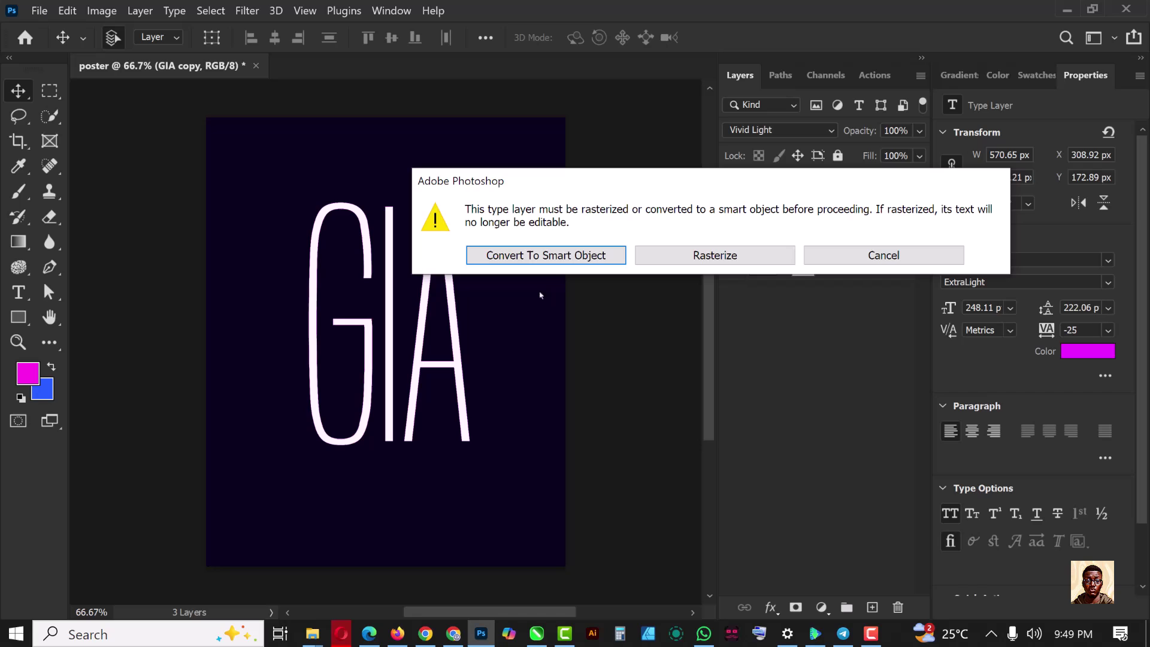
pyautogui.click(561, 254)
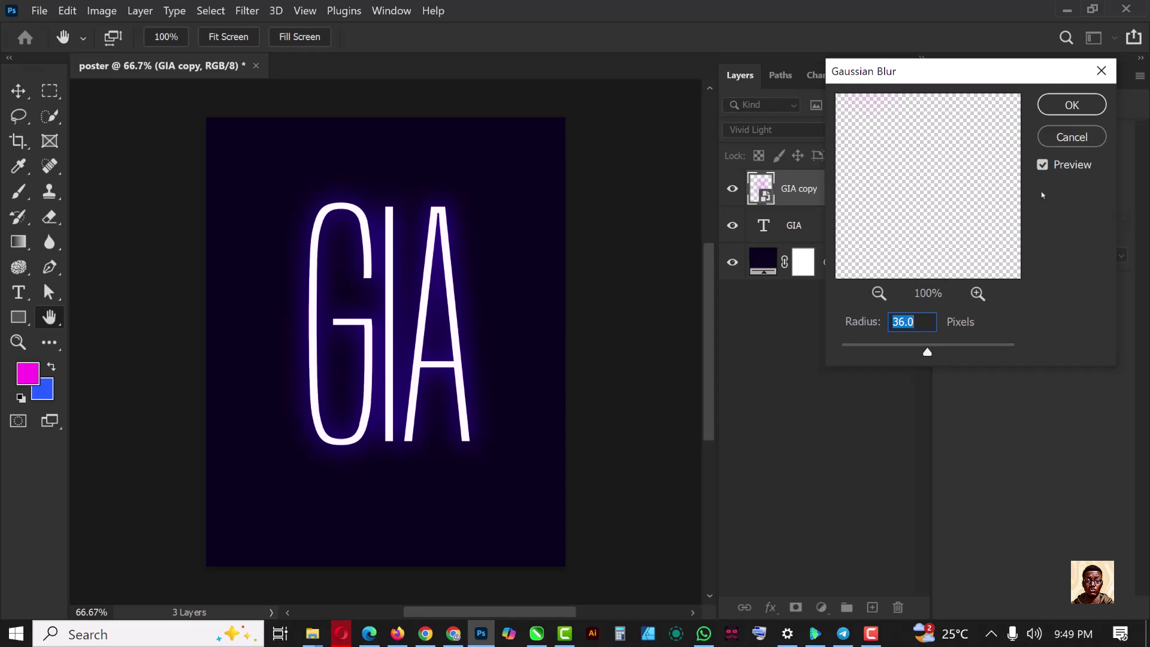
pyautogui.click(1072, 105)
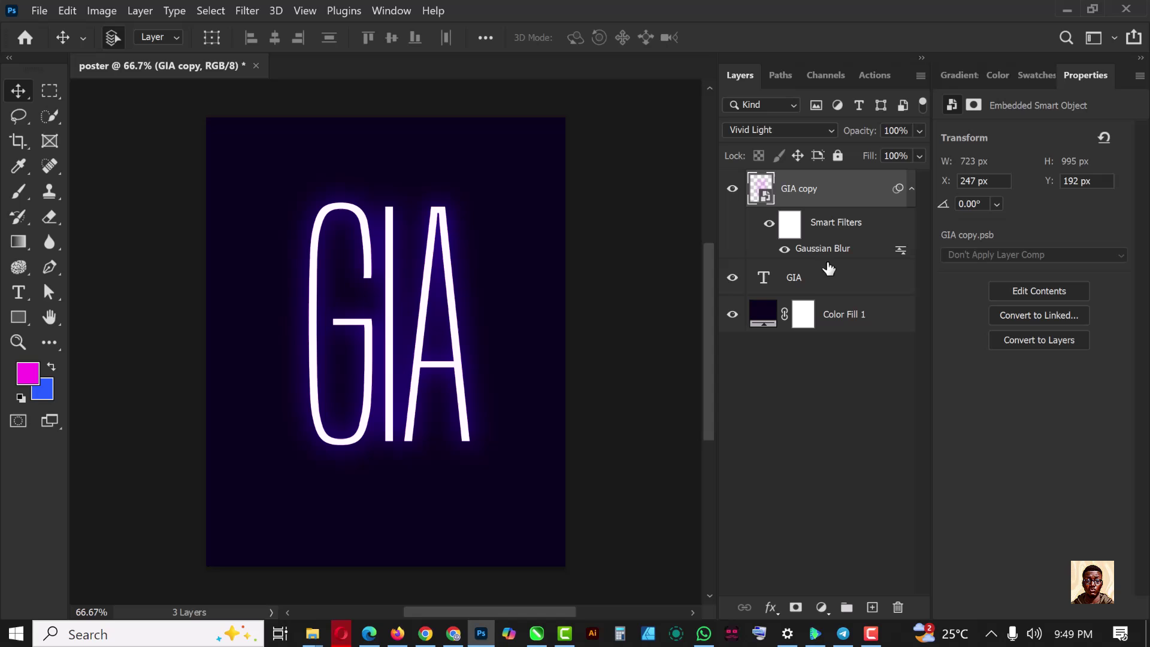
pyautogui.click(812, 282)
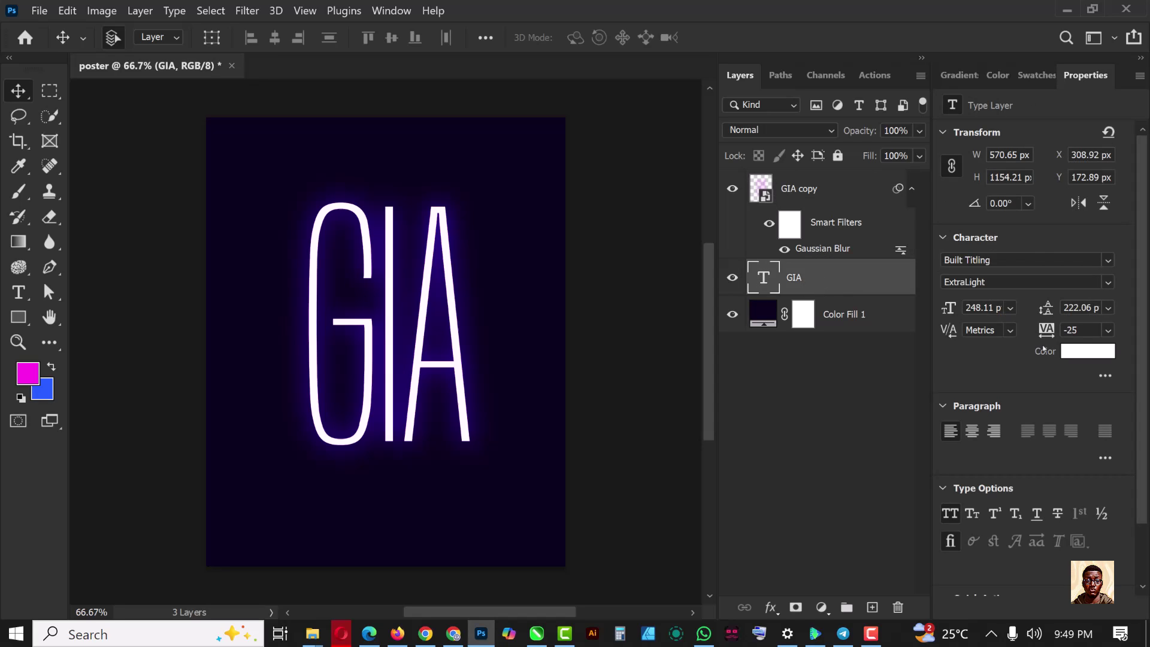
pyautogui.click(1088, 353)
# Step: Recolour the GIA text to #ea04ff, then lighten it to a pink-magenta
pyautogui.write('ea04ff')
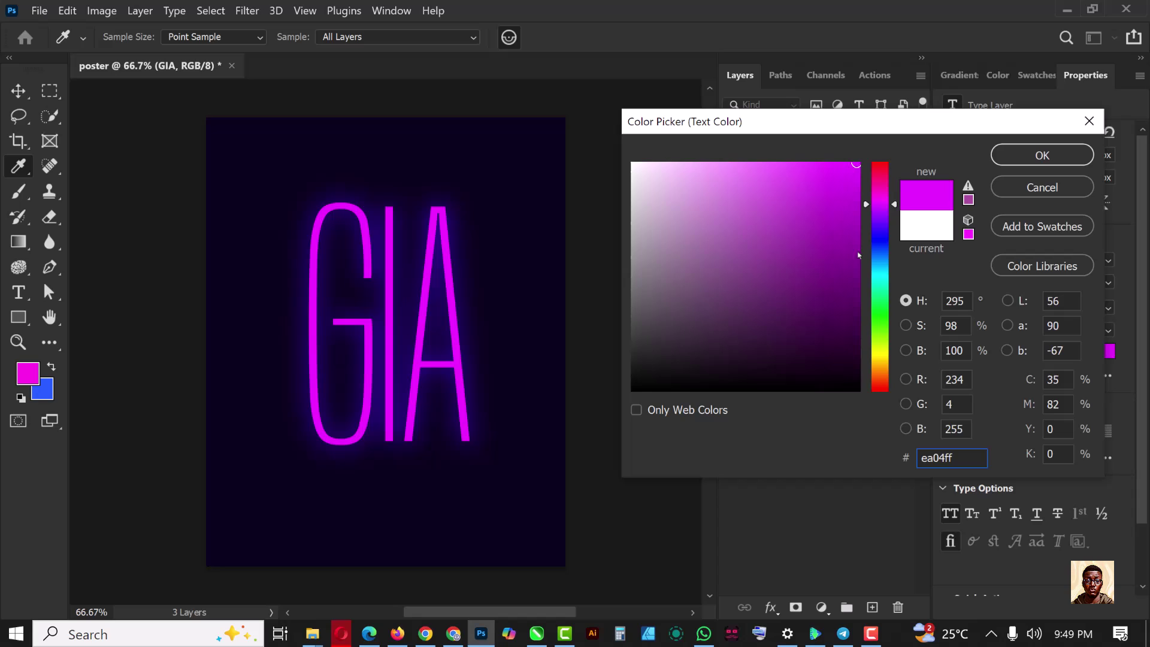
pyautogui.moveTo(821, 172)
pyautogui.mouseDown()
pyautogui.moveTo(775, 154)
pyautogui.moveTo(754, 173)
pyautogui.mouseUp()
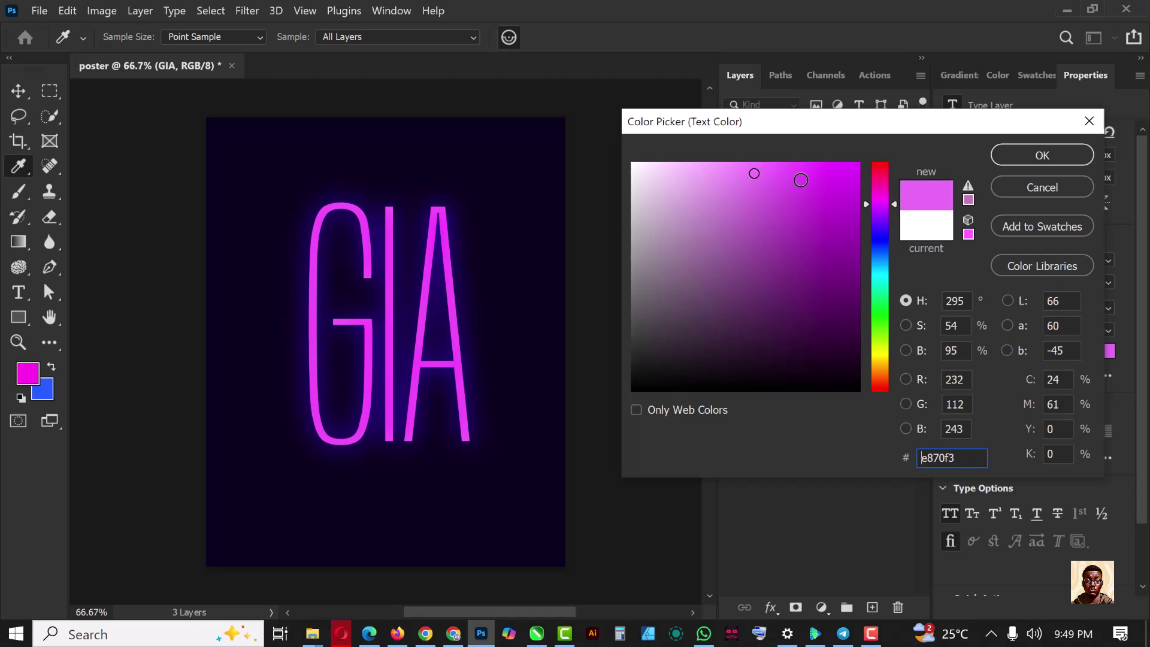
pyautogui.click(759, 166)
pyautogui.click(1043, 155)
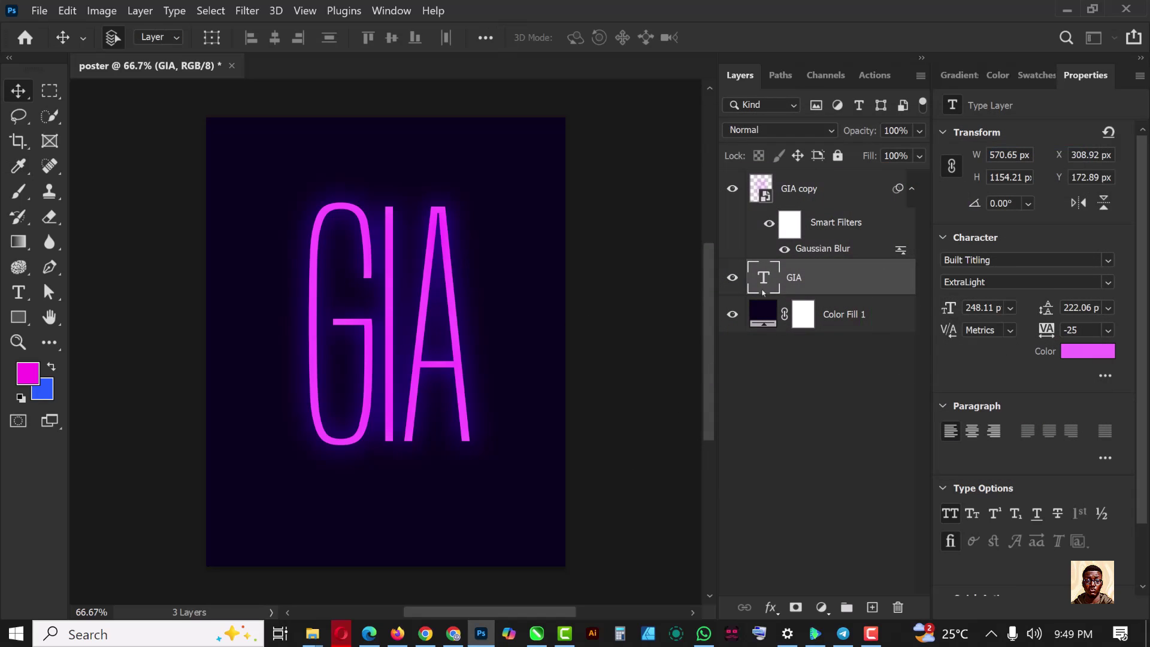
# Step: Duplicate the glow layer, blur it at 84.1 px, and blend it as Linear Dodge (Add)
pyautogui.click(829, 189)
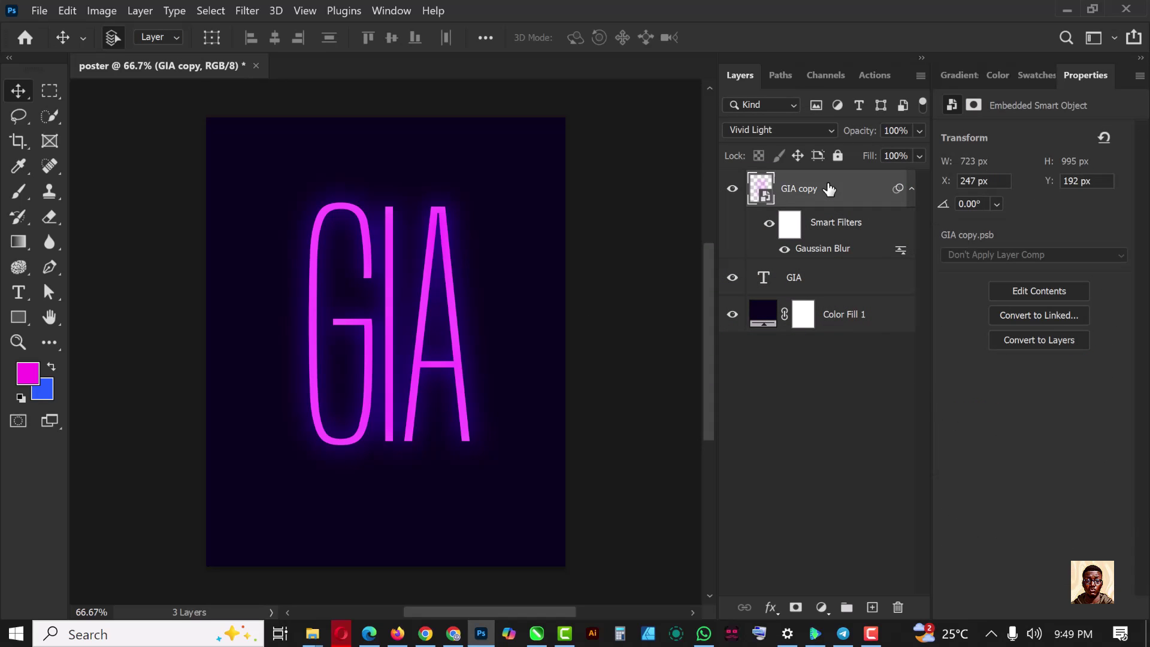
pyautogui.hotkey('ctrl', 'j')
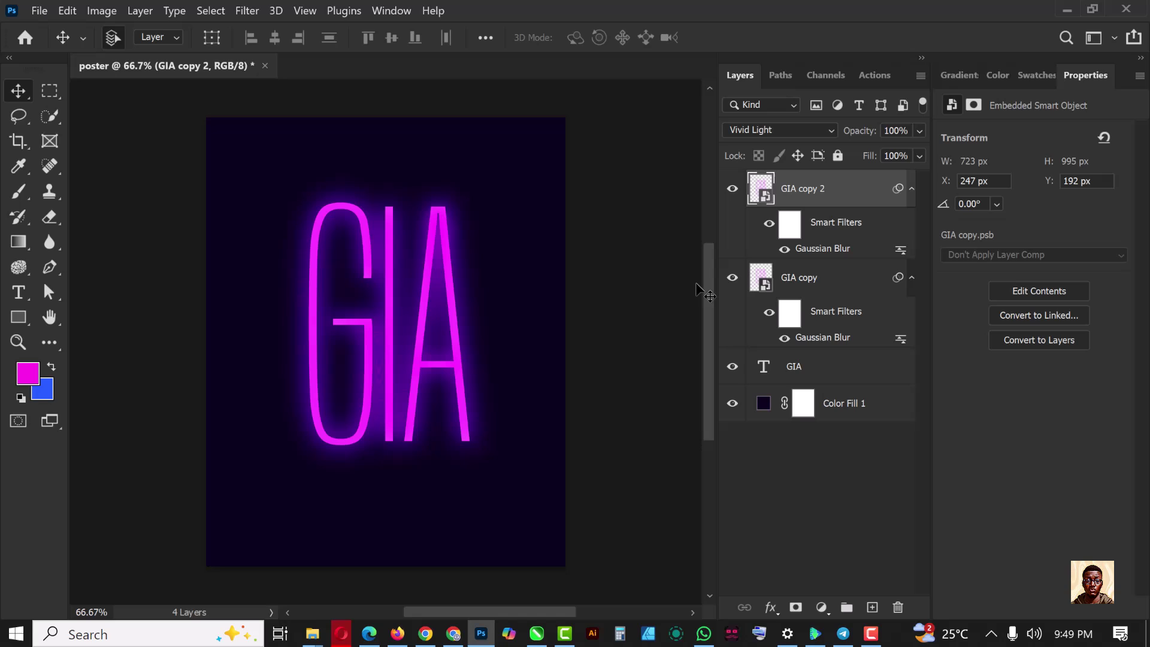
pyautogui.doubleClick(819, 249)
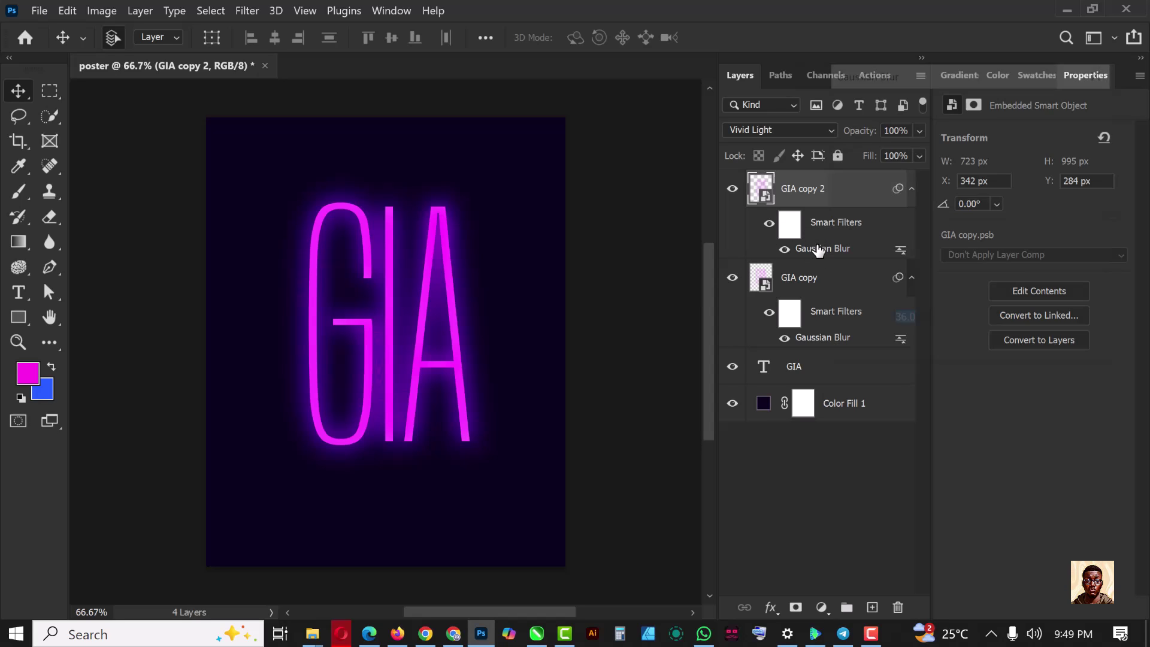
pyautogui.click(947, 352)
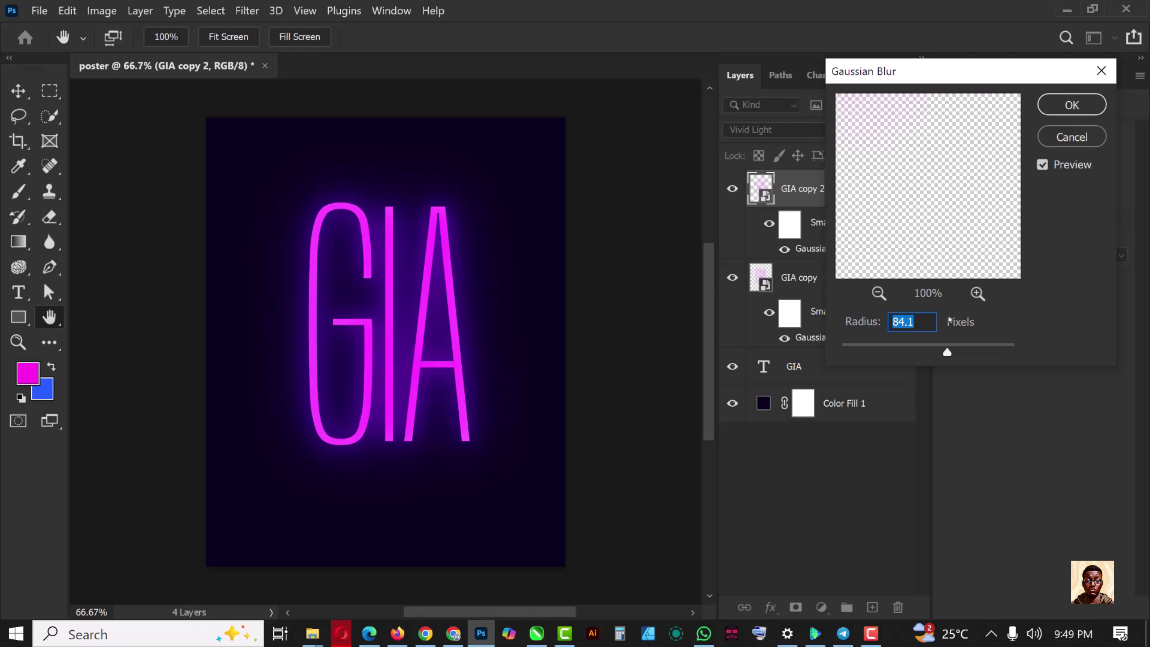
pyautogui.click(1071, 105)
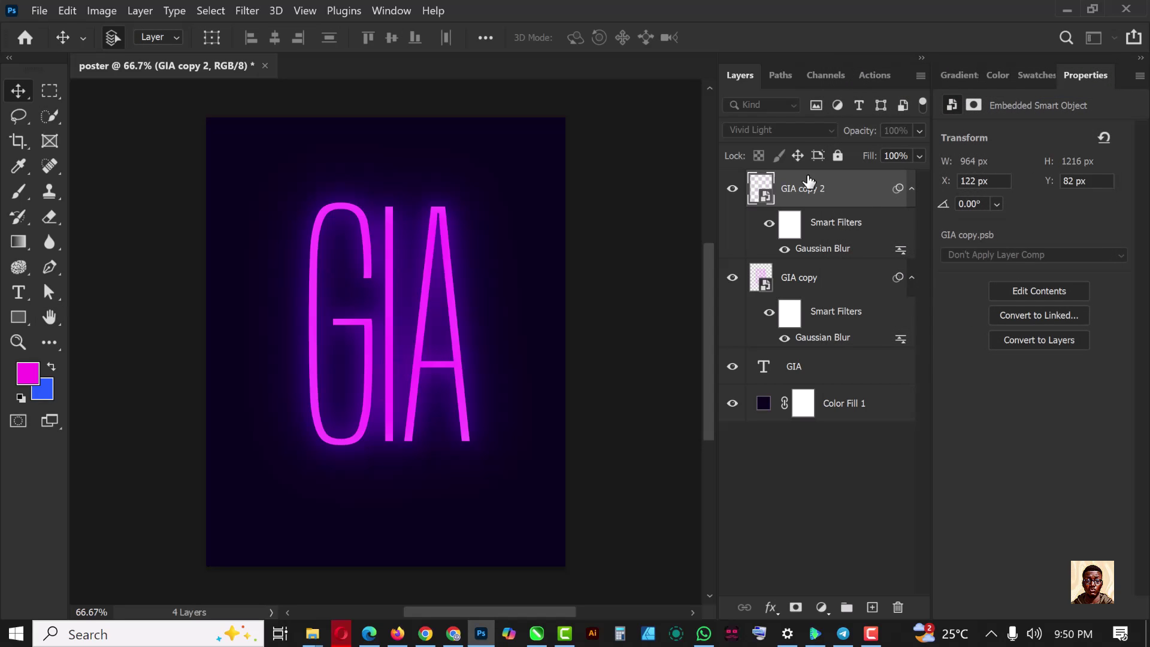
pyautogui.click(779, 130)
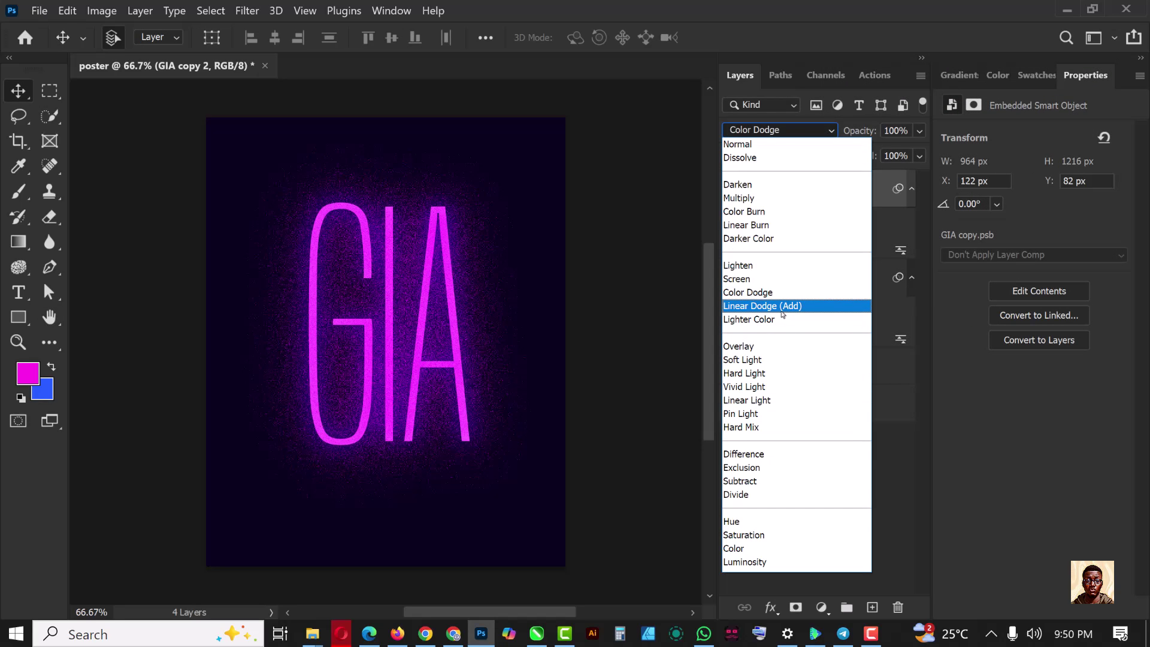
pyautogui.click(782, 307)
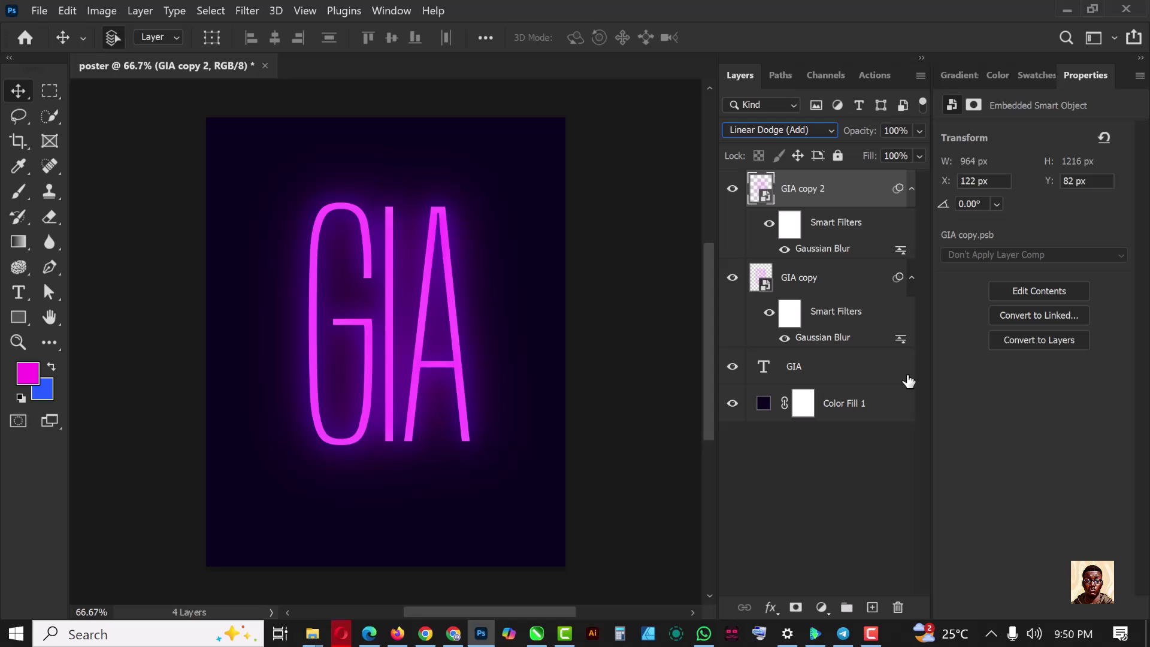
pyautogui.hotkey('ctrl', 'z')
# Step: Change the GIA type layer colour to #ffffff
pyautogui.click(817, 372)
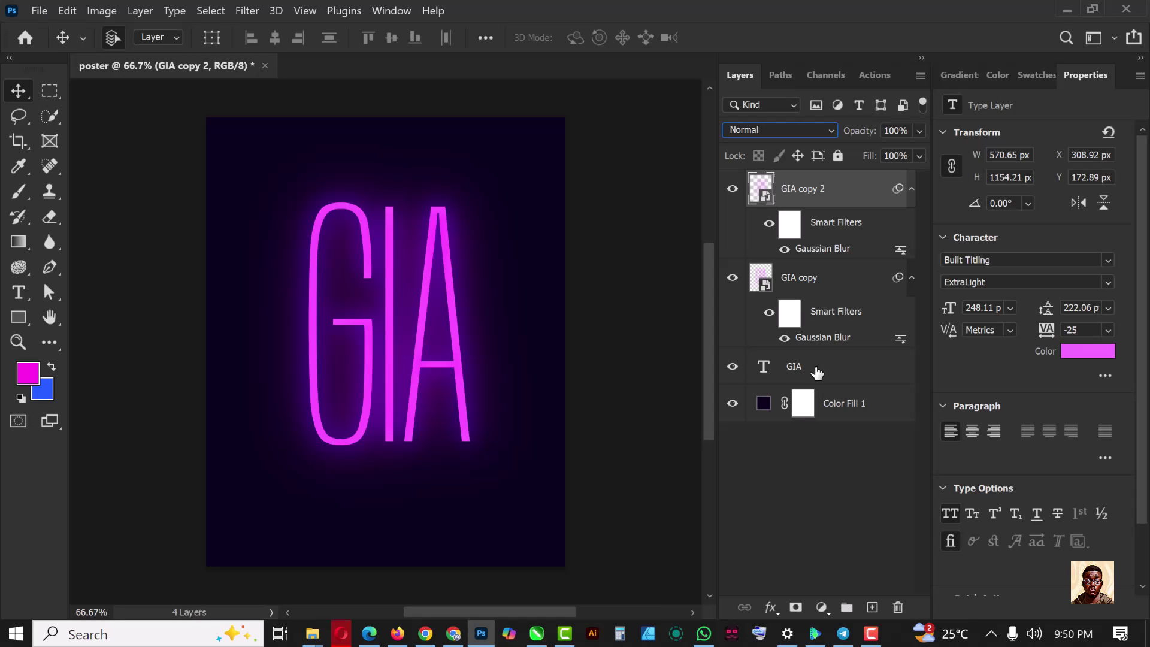
pyautogui.click(1086, 352)
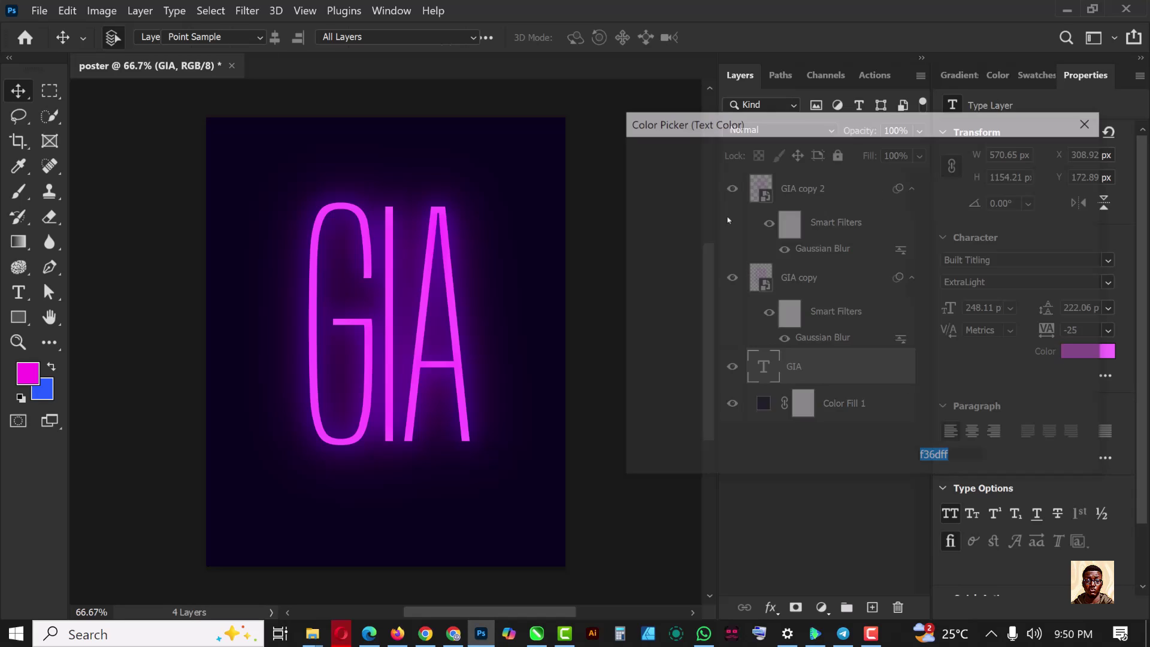
pyautogui.write('ffffff')
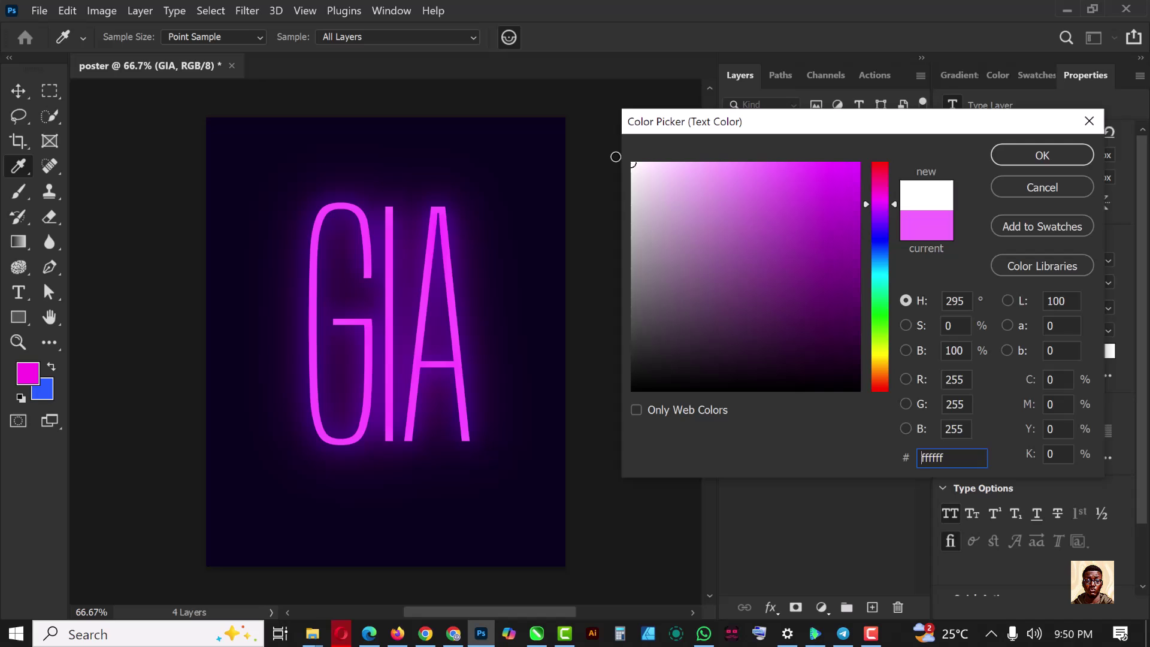
pyautogui.click(1043, 156)
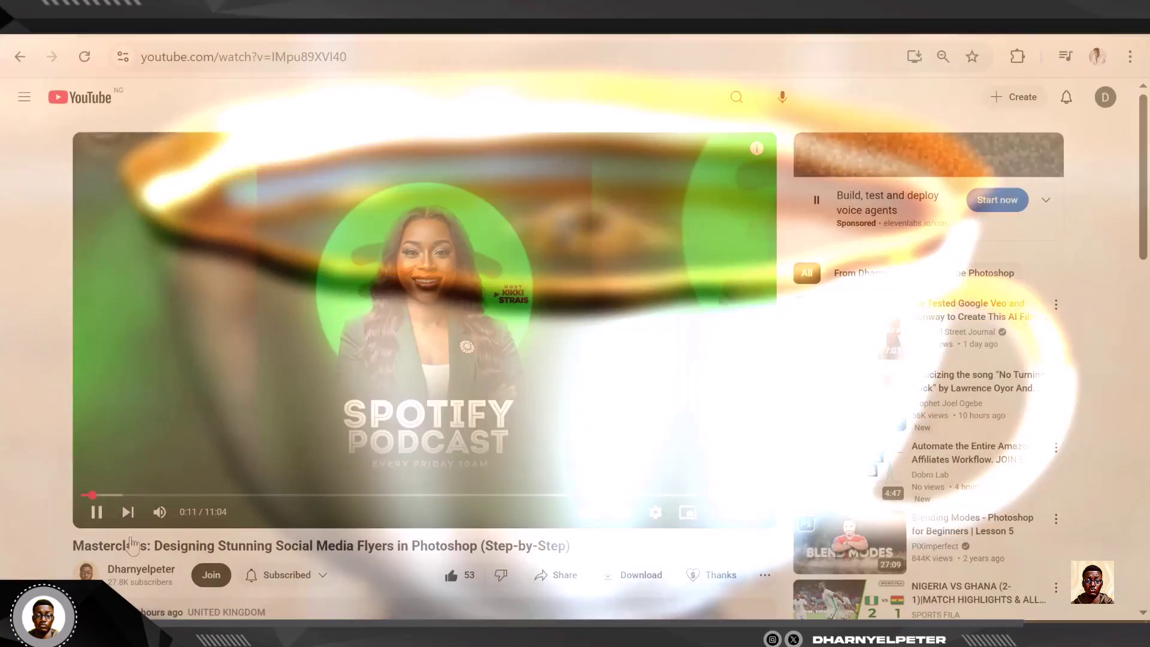
# Step: Open Super Thanks, adjust the tip slider to NGN 400.00, and choose Buy and Send
pyautogui.scroll(-3, 493, 396)
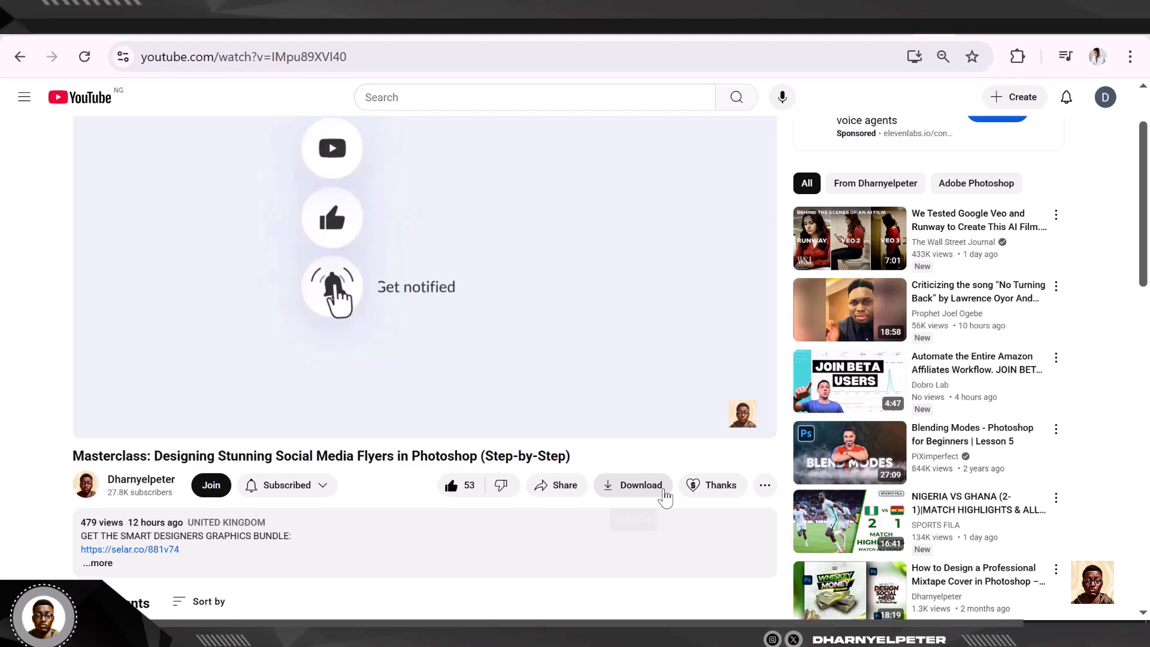
pyautogui.click(717, 496)
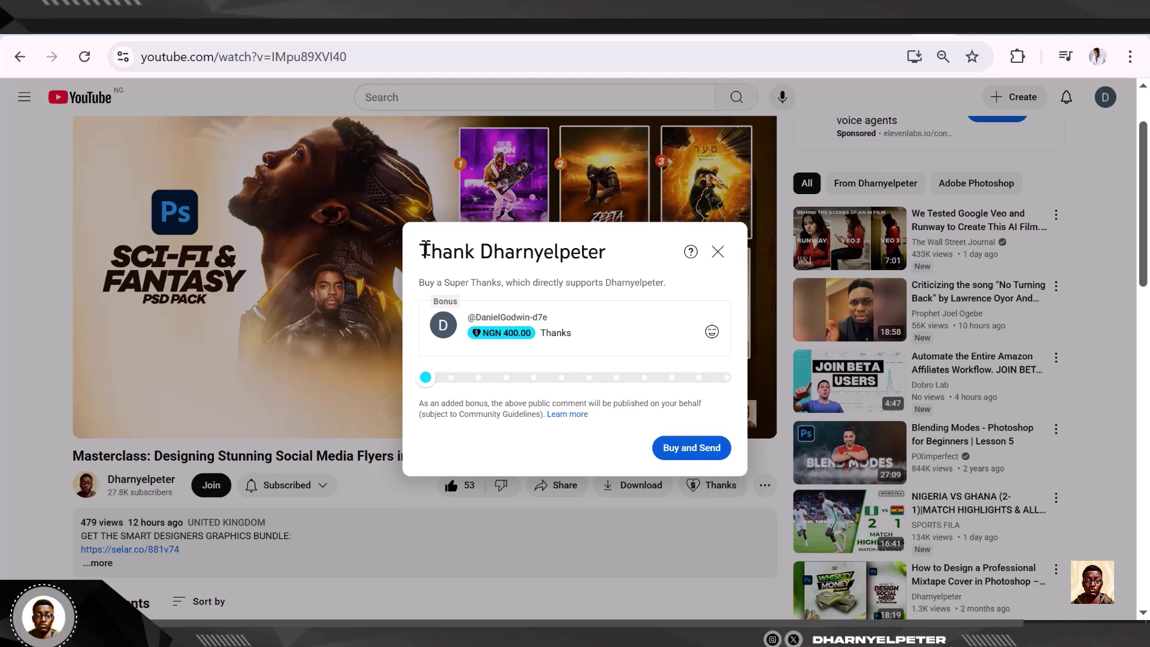
pyautogui.moveTo(425, 250); pyautogui.dragTo(637, 271)
pyautogui.moveTo(427, 386); pyautogui.dragTo(508, 387)
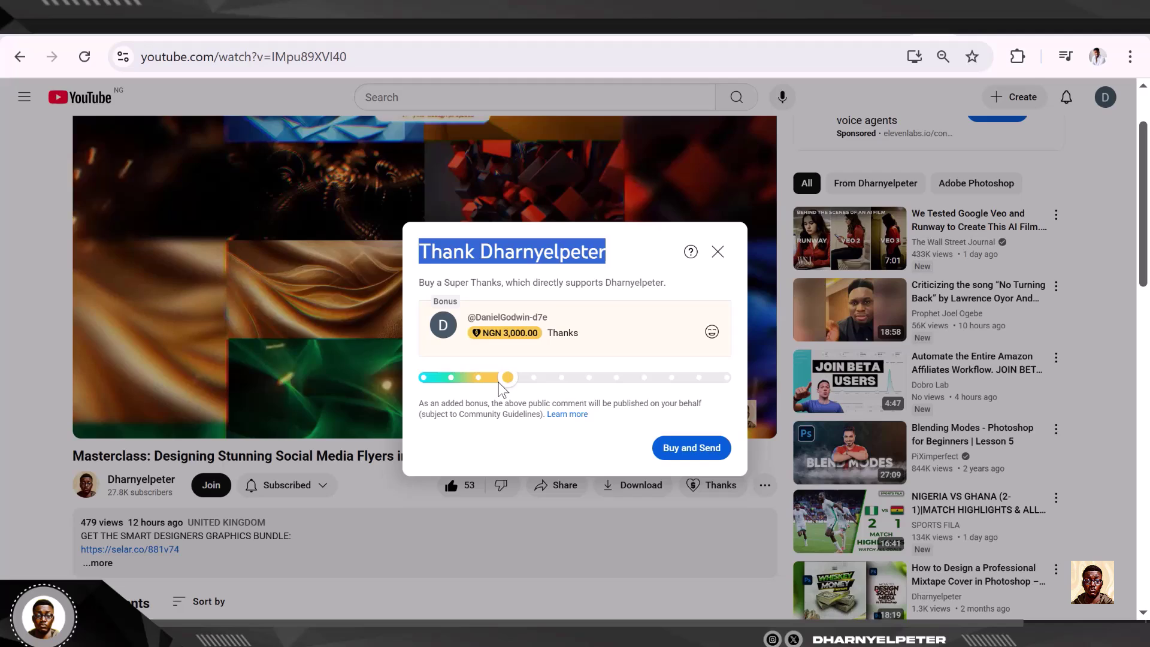
pyautogui.moveTo(509, 379); pyautogui.dragTo(478, 377)
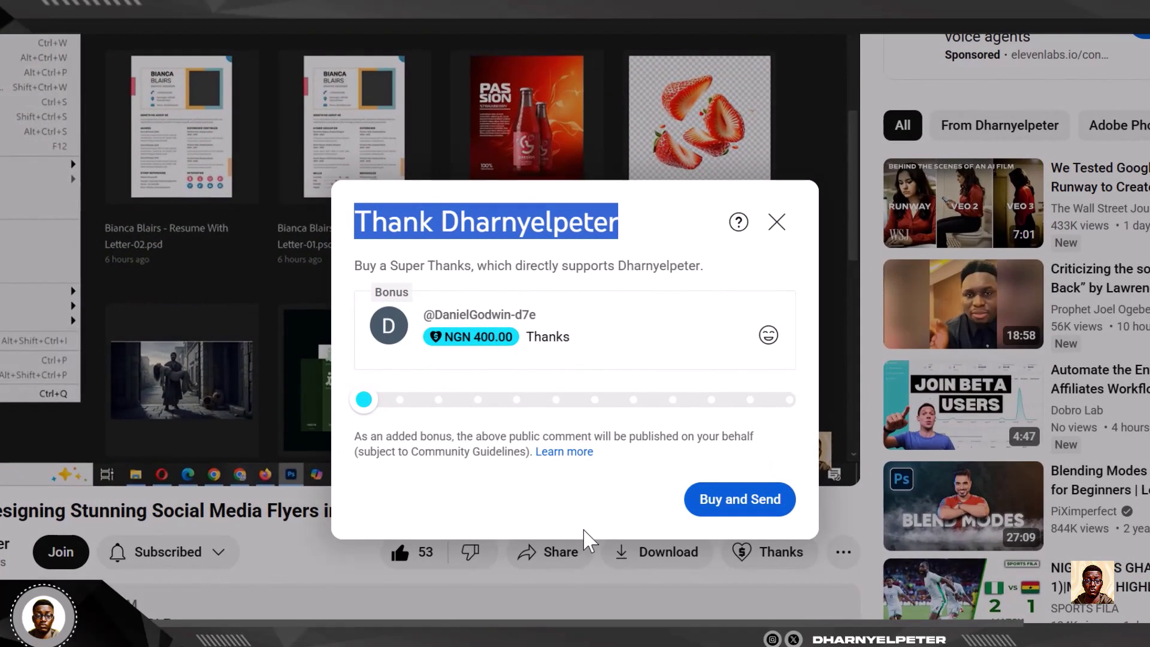
pyautogui.press('Right')
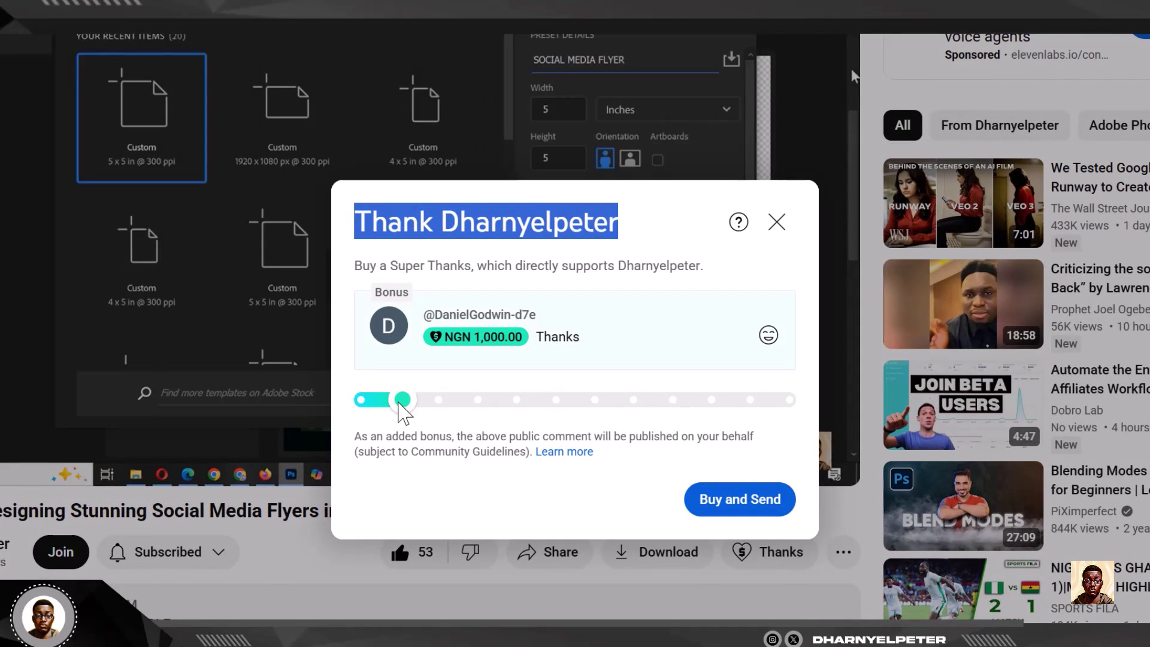
pyautogui.moveTo(400, 402); pyautogui.dragTo(362, 400)
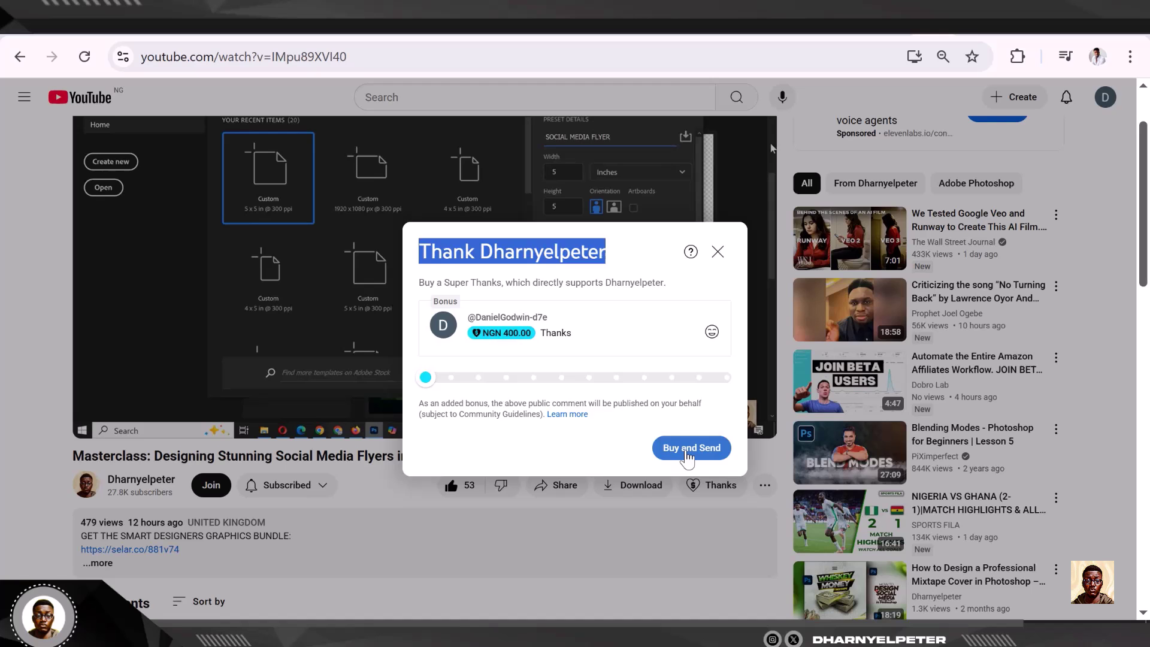
pyautogui.click(689, 450)
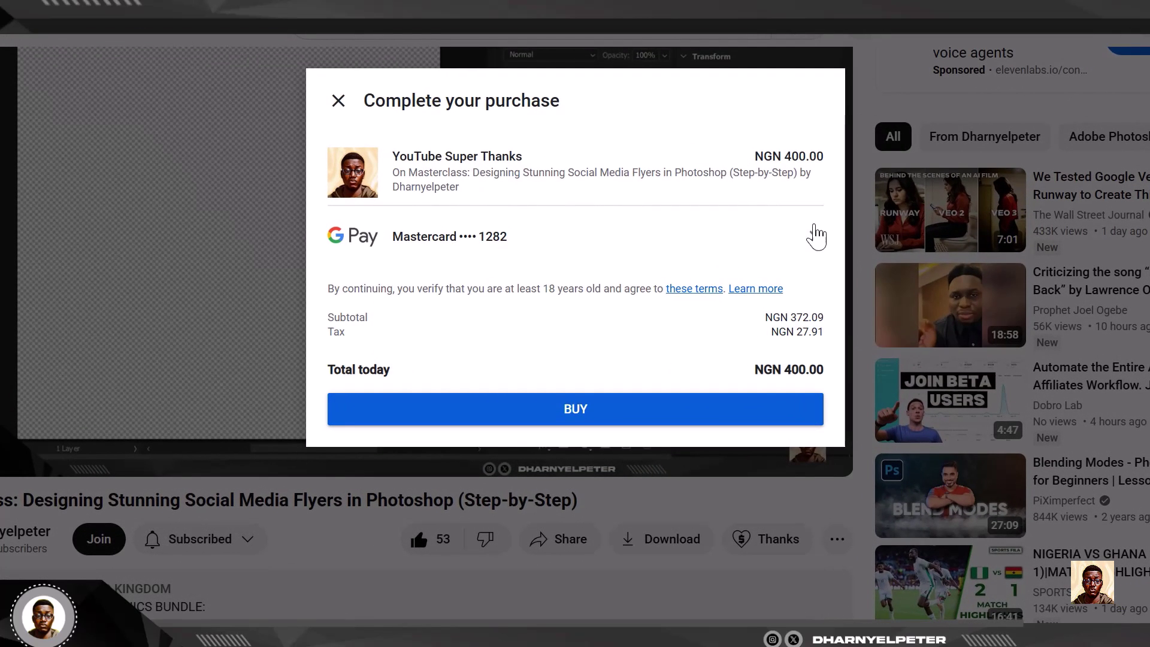
# Step: Check the payment methods, go back, and close the purchase dialog without paying
pyautogui.click(816, 249)
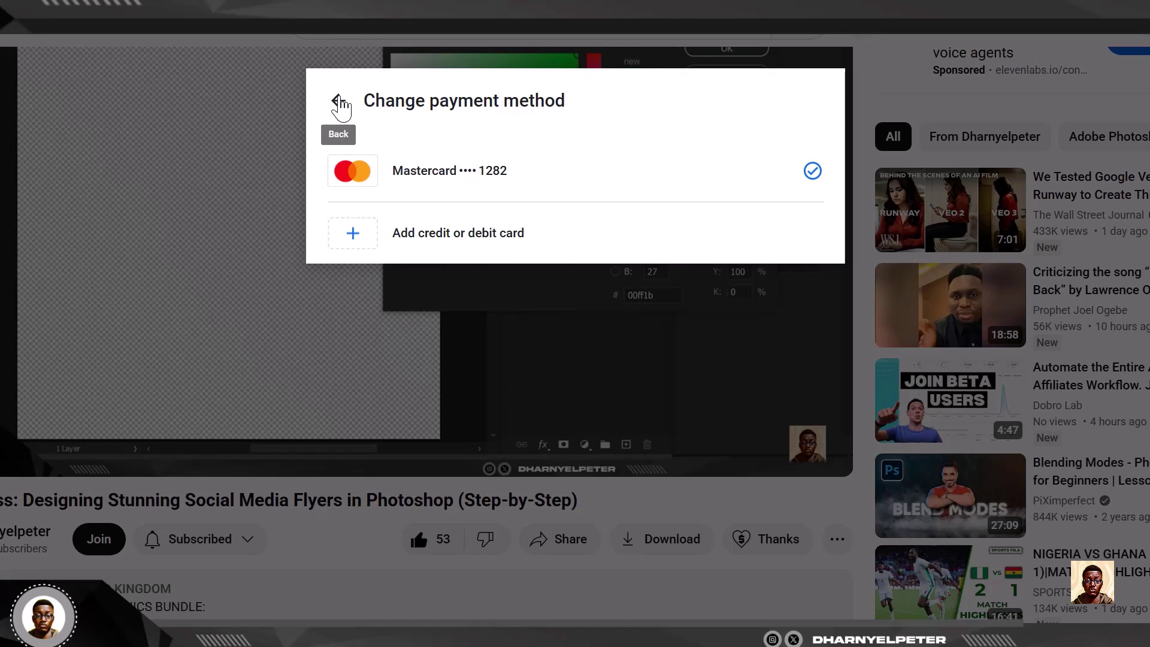
pyautogui.click(338, 103)
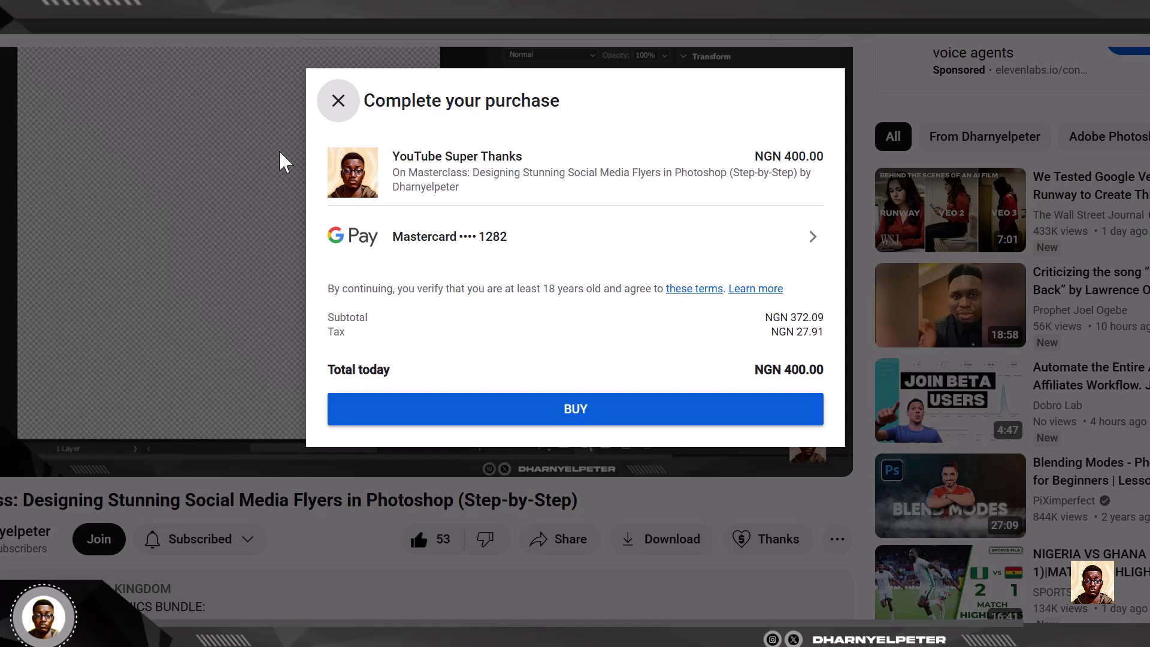
pyautogui.click(339, 101)
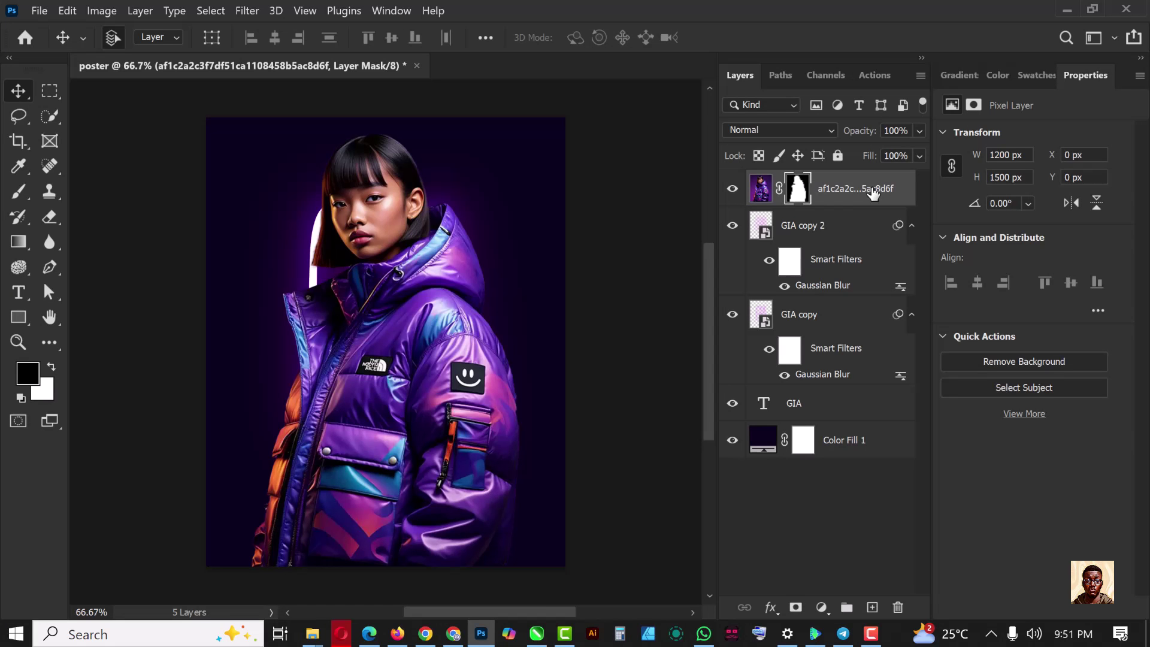
# Step: Convert the woman's photo layer to a smart object and scale it to about 63%
pyautogui.rightClick(859, 188)
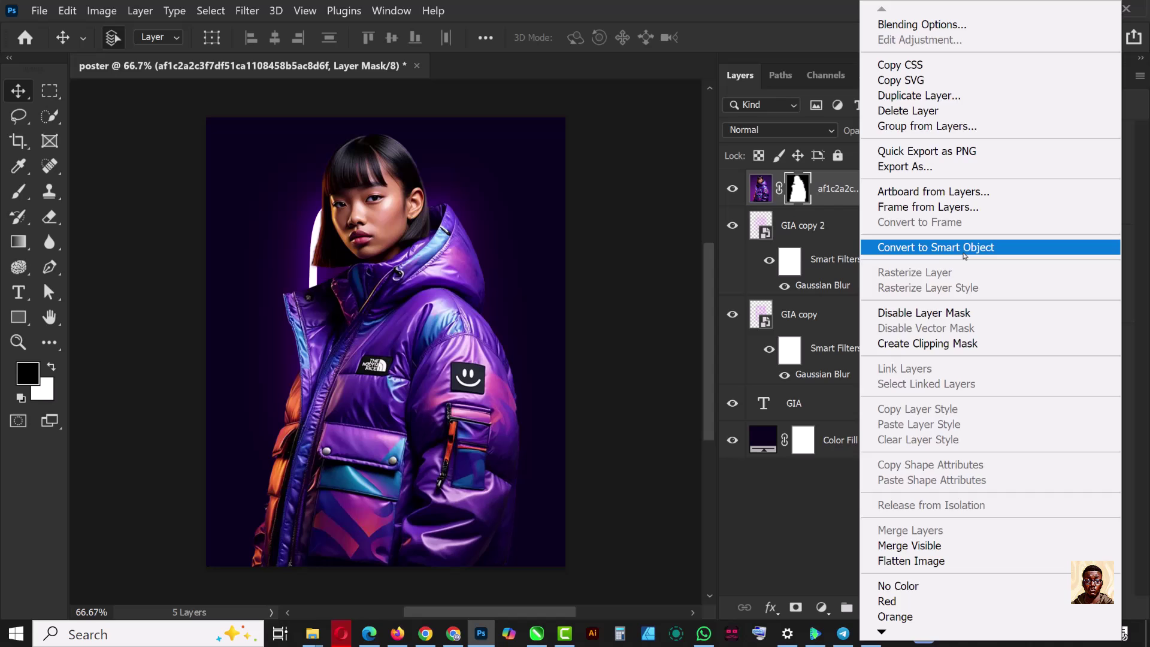
pyautogui.click(962, 246)
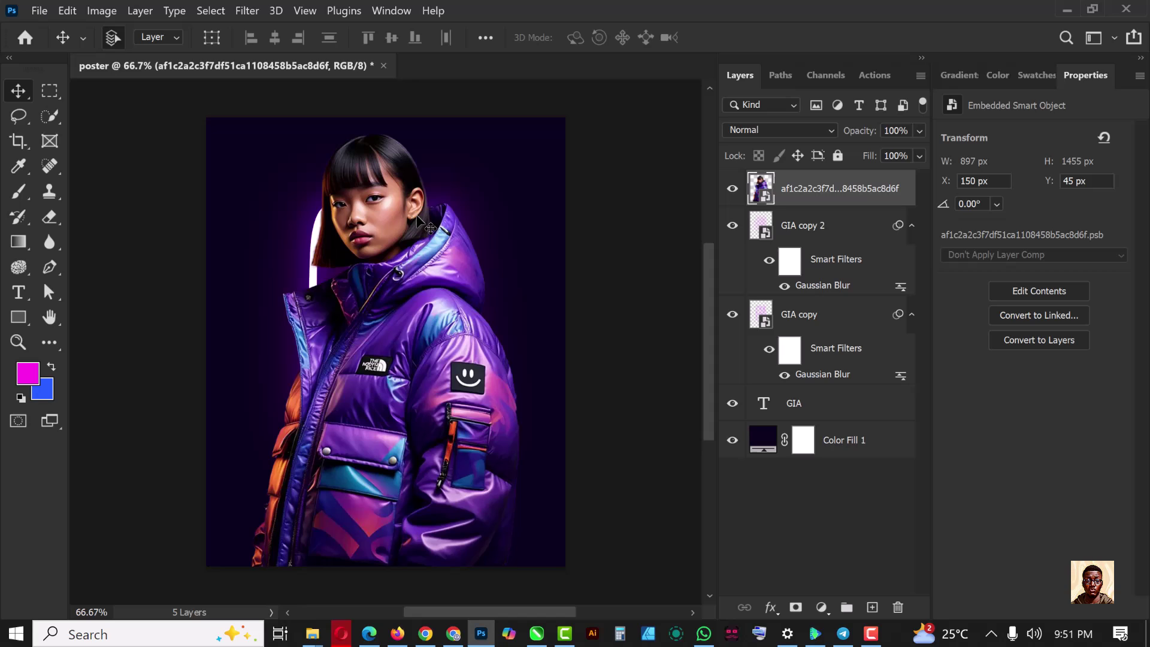
pyautogui.hotkey('ctrl', 't')
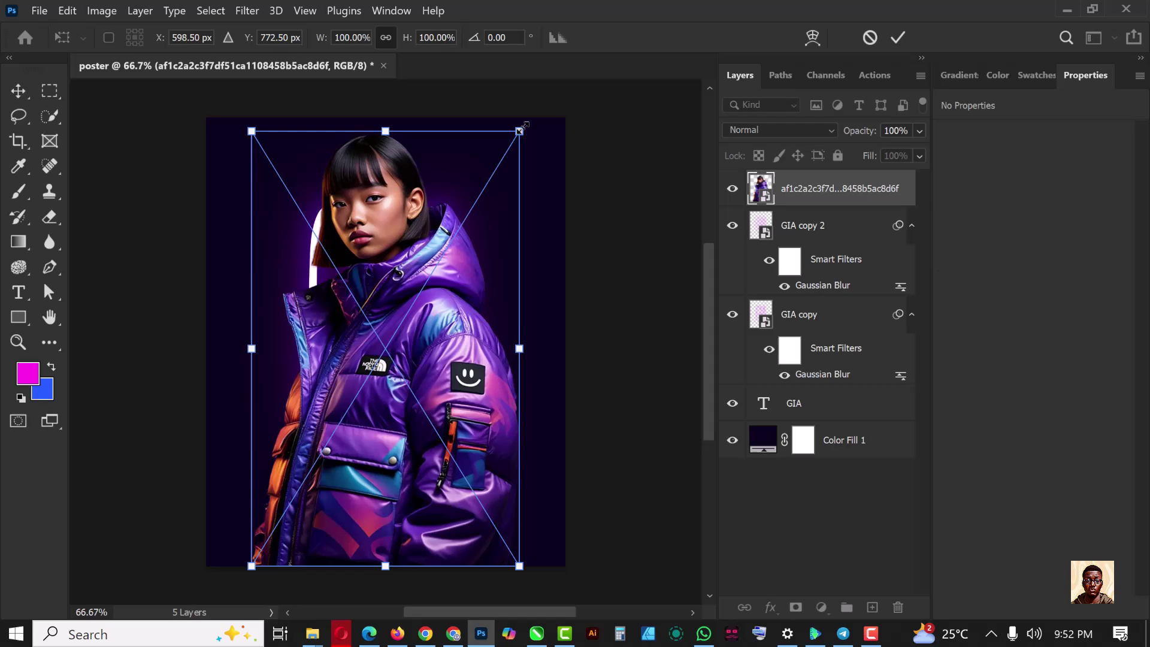
pyautogui.moveTo(522, 127); pyautogui.dragTo(509, 179)
pyautogui.press('Return')
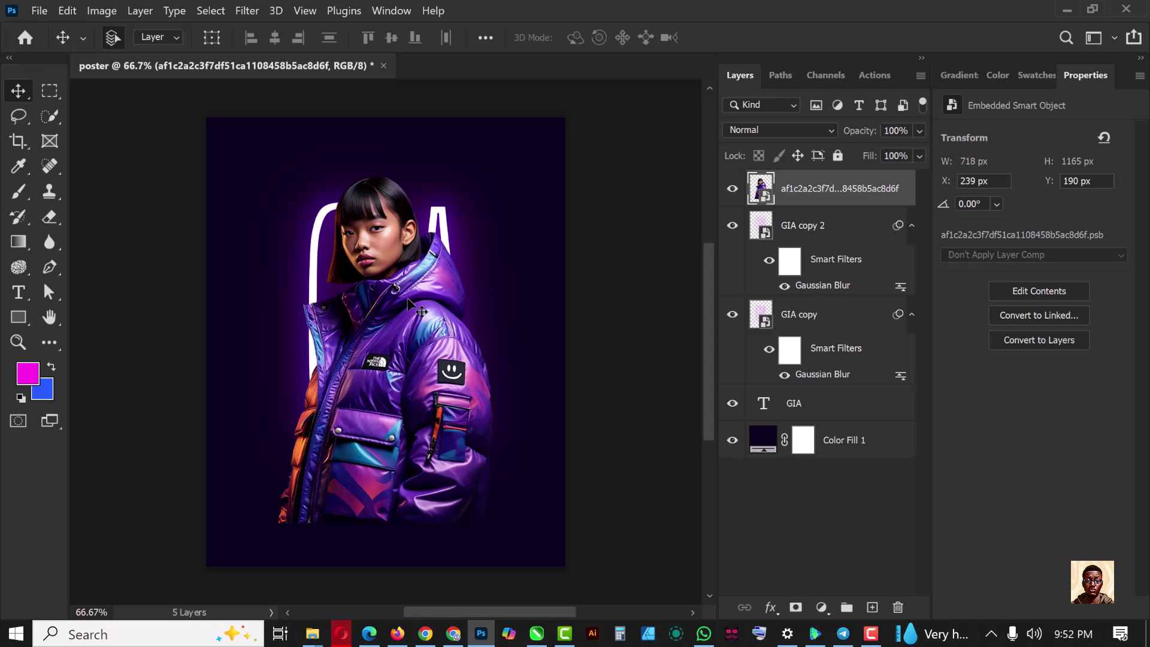
# Step: Mask the woman's layer with an 800 px black brush to fade her jacket bottom, then nudge her up
pyautogui.click(796, 607)
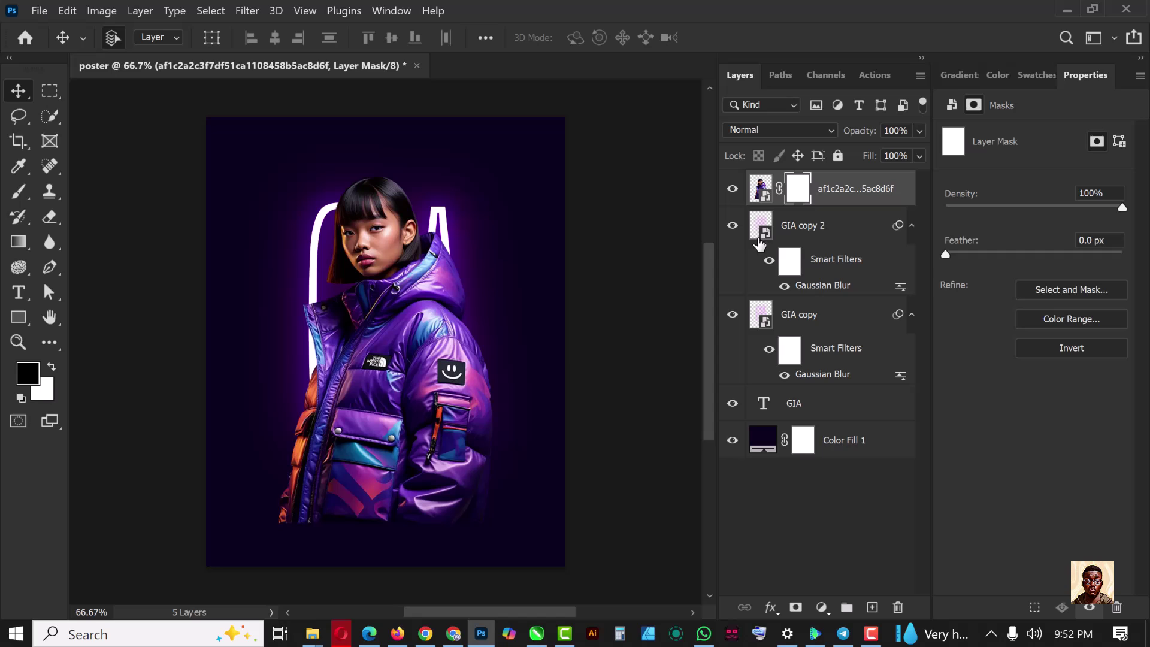
pyautogui.press('b')
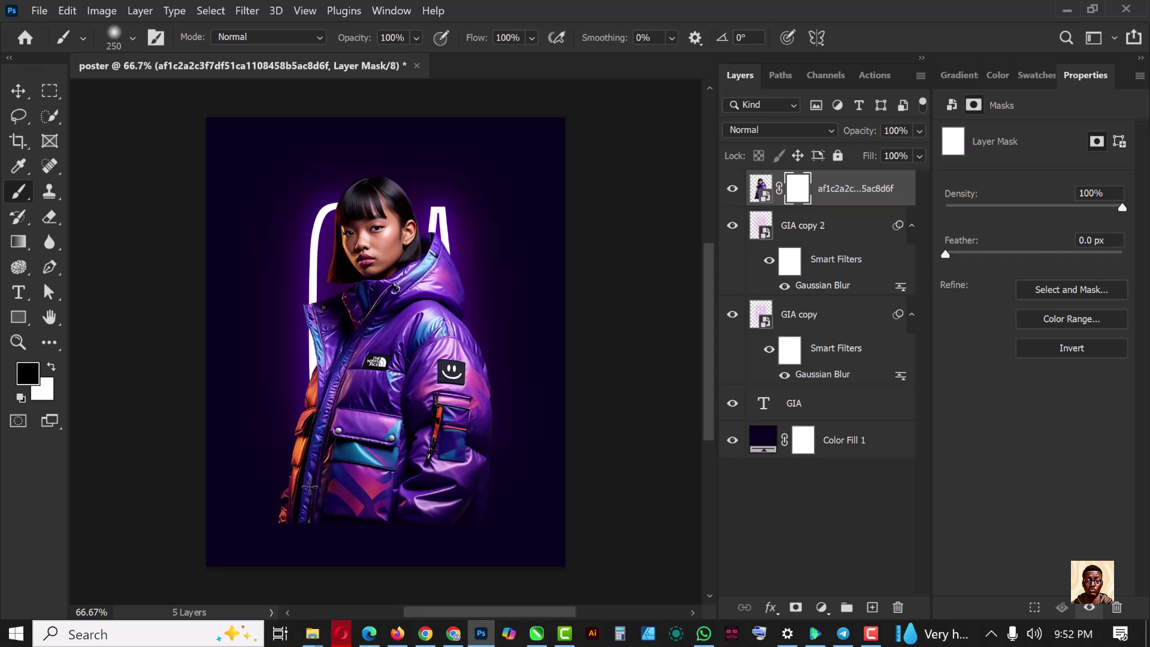
pyautogui.press(']')
pyautogui.press(']')
pyautogui.press(']')
pyautogui.press(']')
pyautogui.press(']')
pyautogui.press(']')
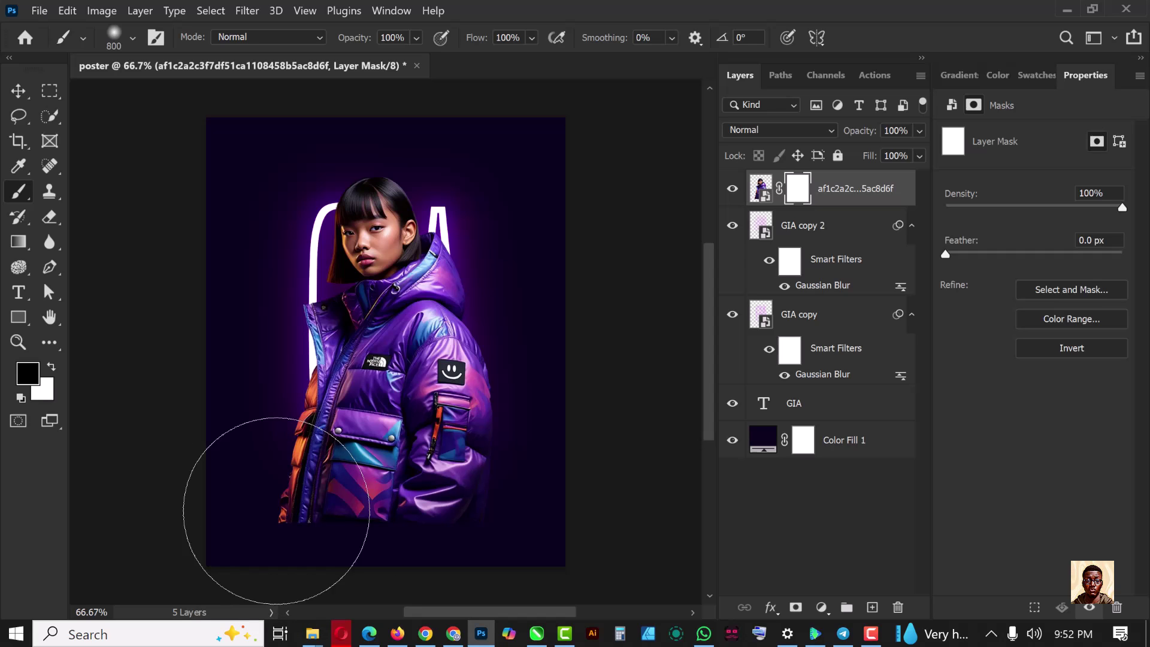
pyautogui.moveTo(285, 540)
pyautogui.mouseDown()
pyautogui.moveTo(459, 551)
pyautogui.moveTo(314, 581)
pyautogui.moveTo(462, 577)
pyautogui.moveTo(487, 590)
pyautogui.moveTo(360, 578)
pyautogui.mouseUp()
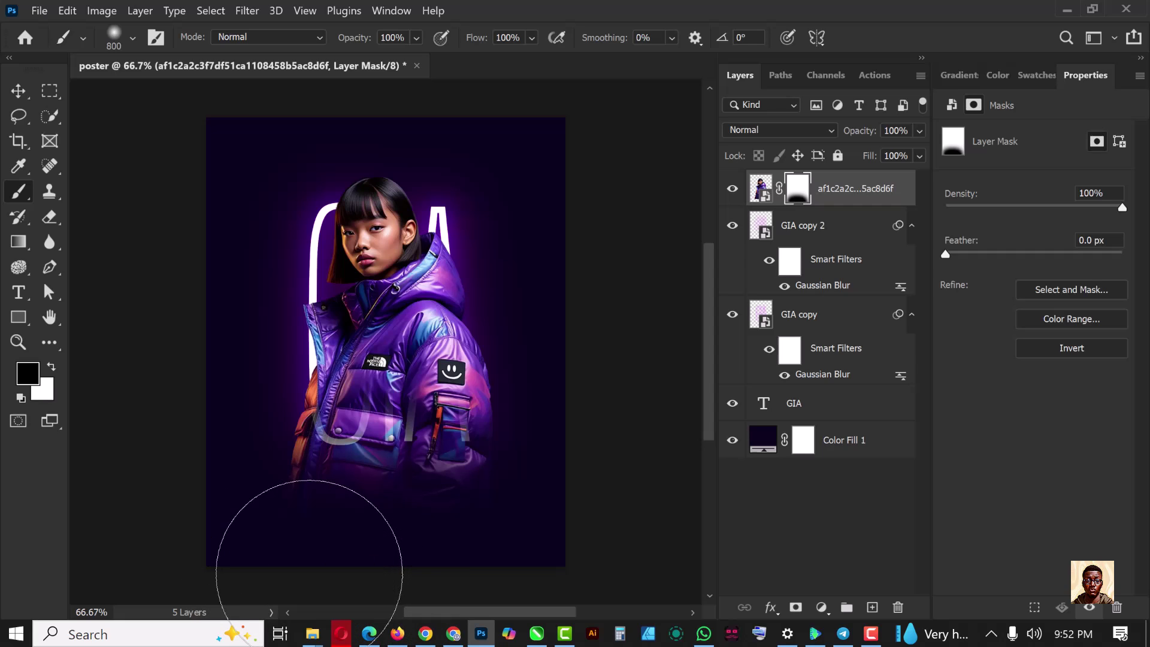
pyautogui.click(18, 91)
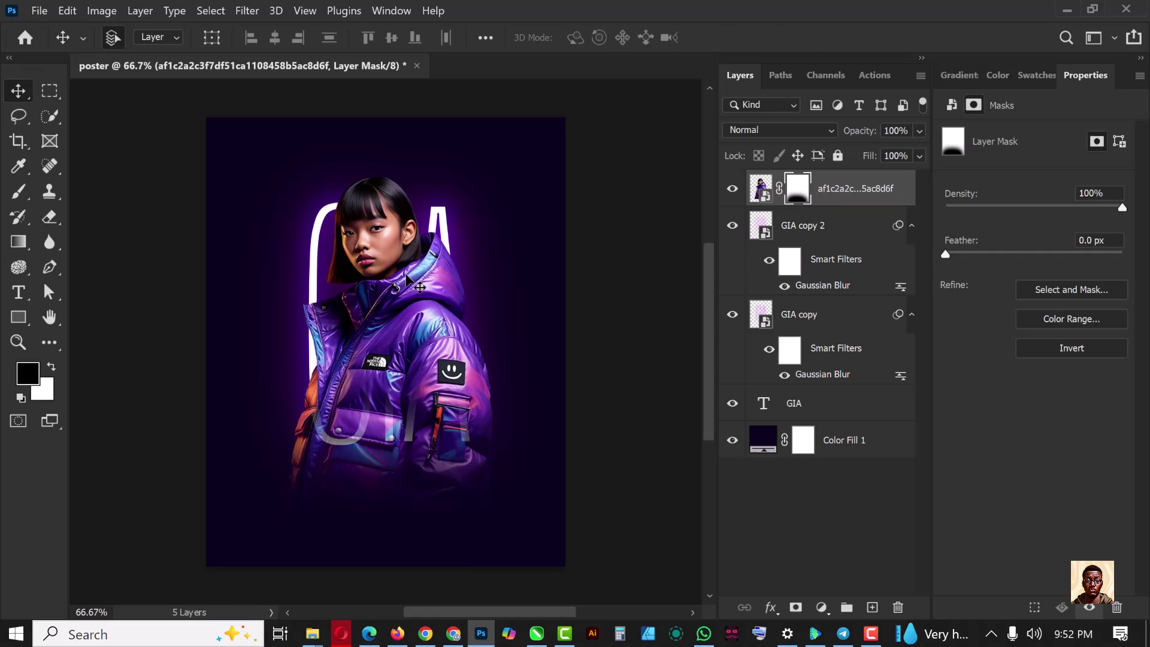
pyautogui.moveTo(408, 322); pyautogui.dragTo(406, 316)
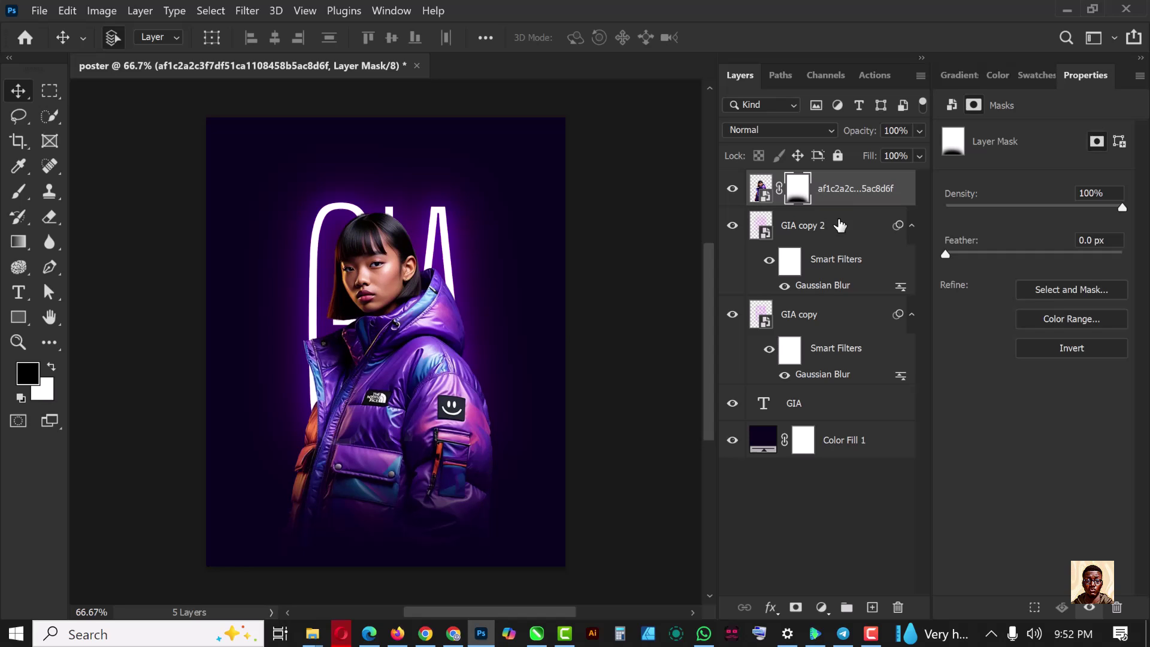
# Step: Select GIA copy 2 through GIA and scale all three layers together to 115.37%
pyautogui.click(831, 240)
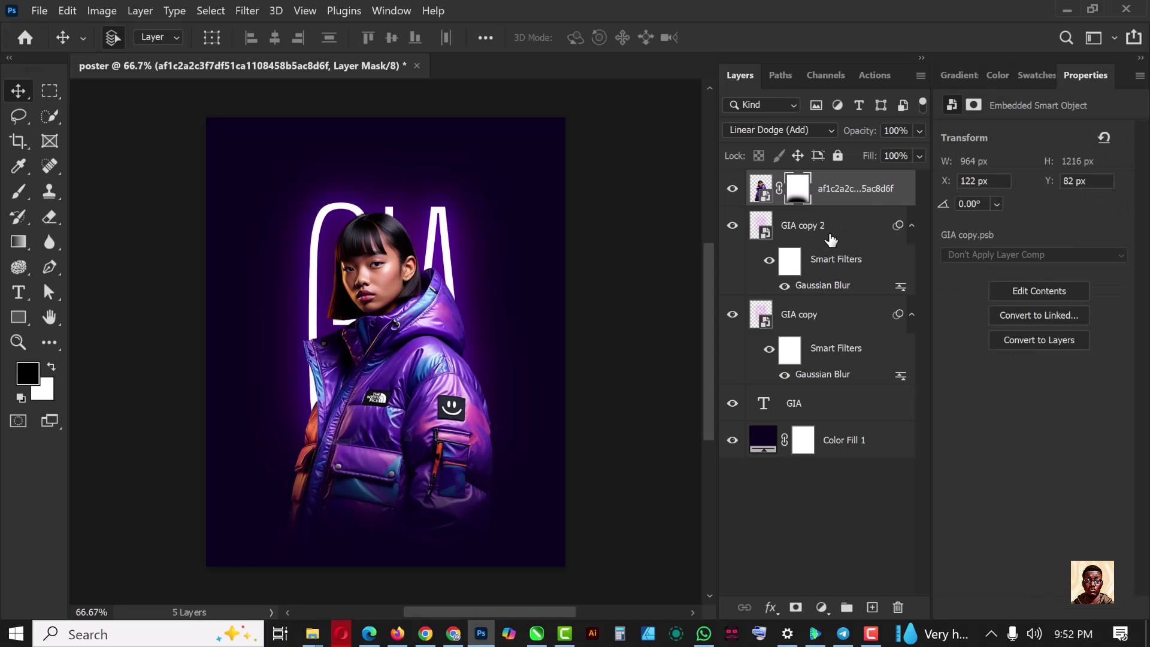
pyautogui.keyDown('shift'); pyautogui.click(817, 409); pyautogui.keyUp('shift')
pyautogui.hotkey('ctrl', 't')
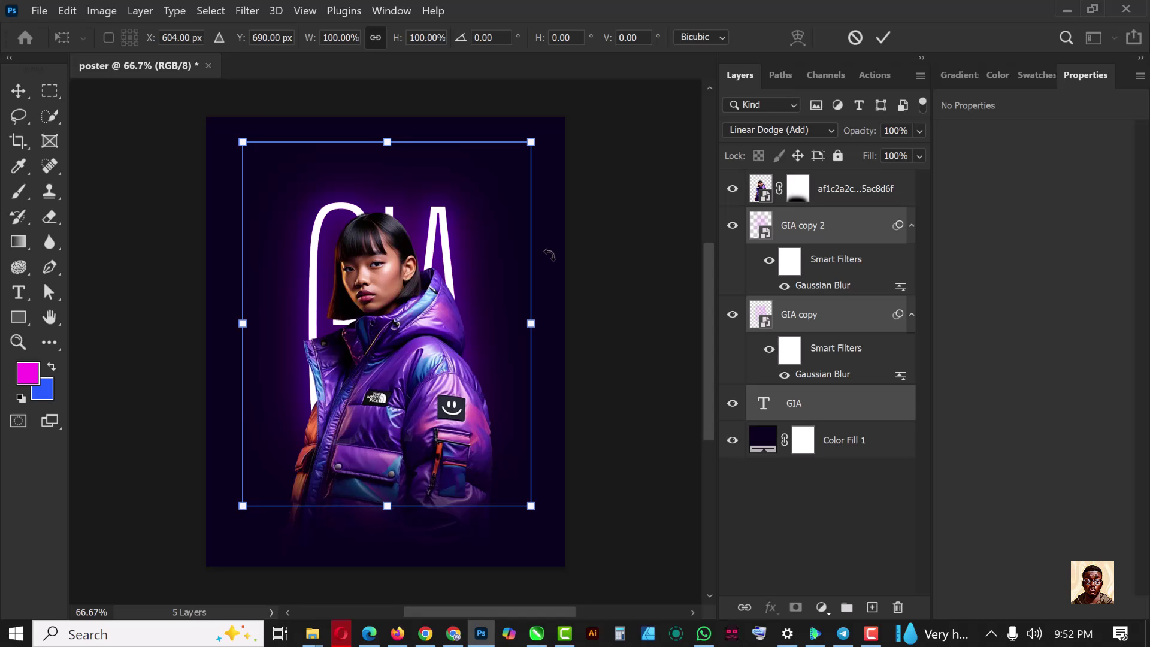
pyautogui.scroll(-3, 495, 187)
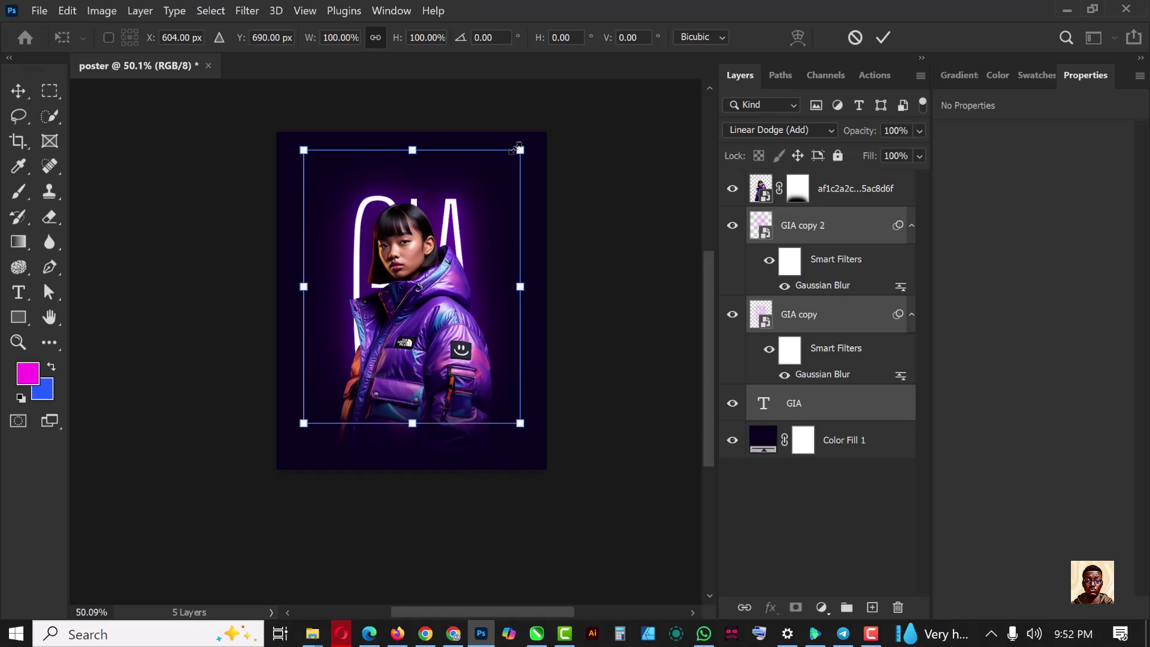
pyautogui.moveTo(517, 147); pyautogui.dragTo(533, 126)
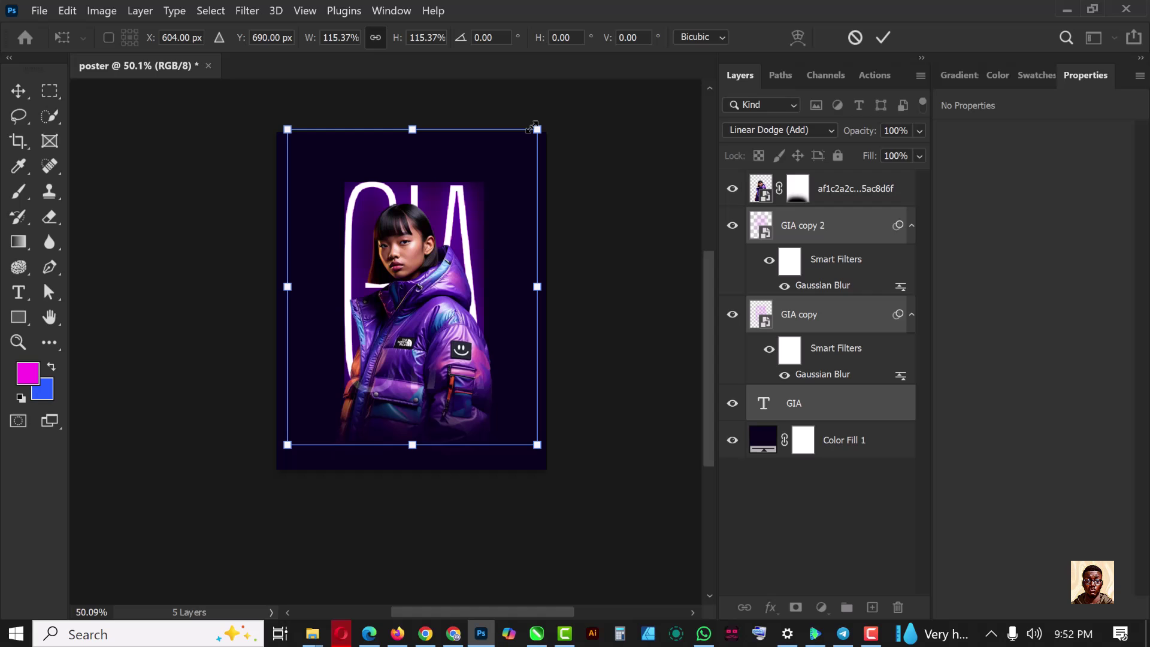
pyautogui.press('Return')
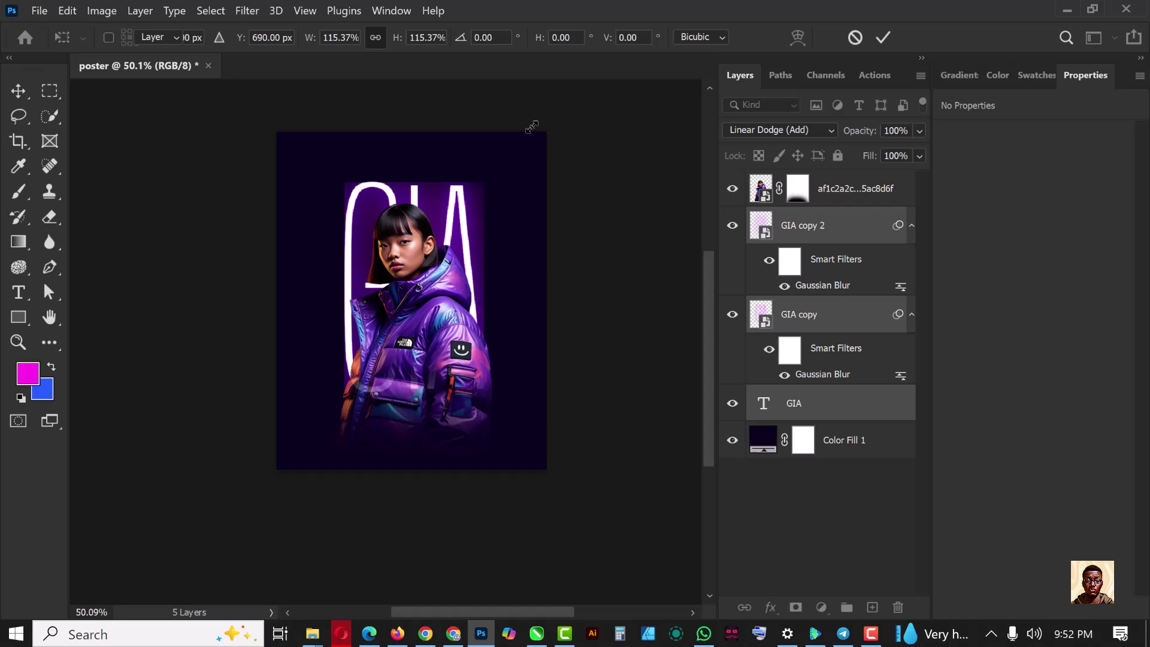
# Step: Reduce the GIA layers' height to 85.52% so they sit behind her head
pyautogui.scroll(2, 433, 231)
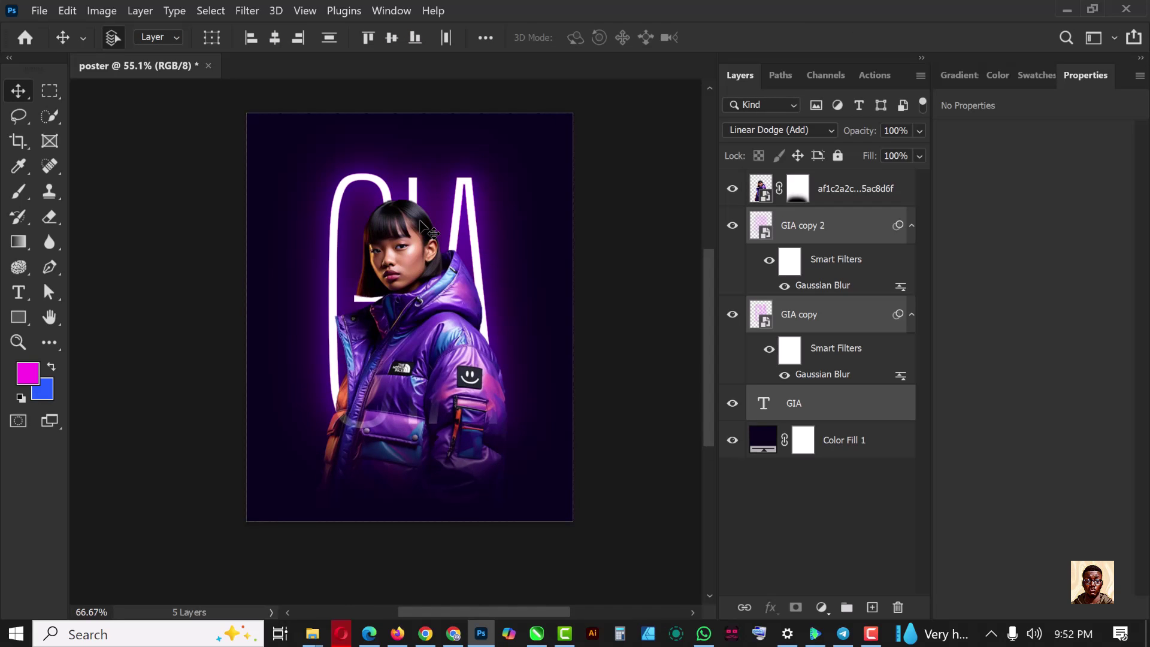
pyautogui.scroll(2, 421, 223)
pyautogui.scroll(-4, 421, 223)
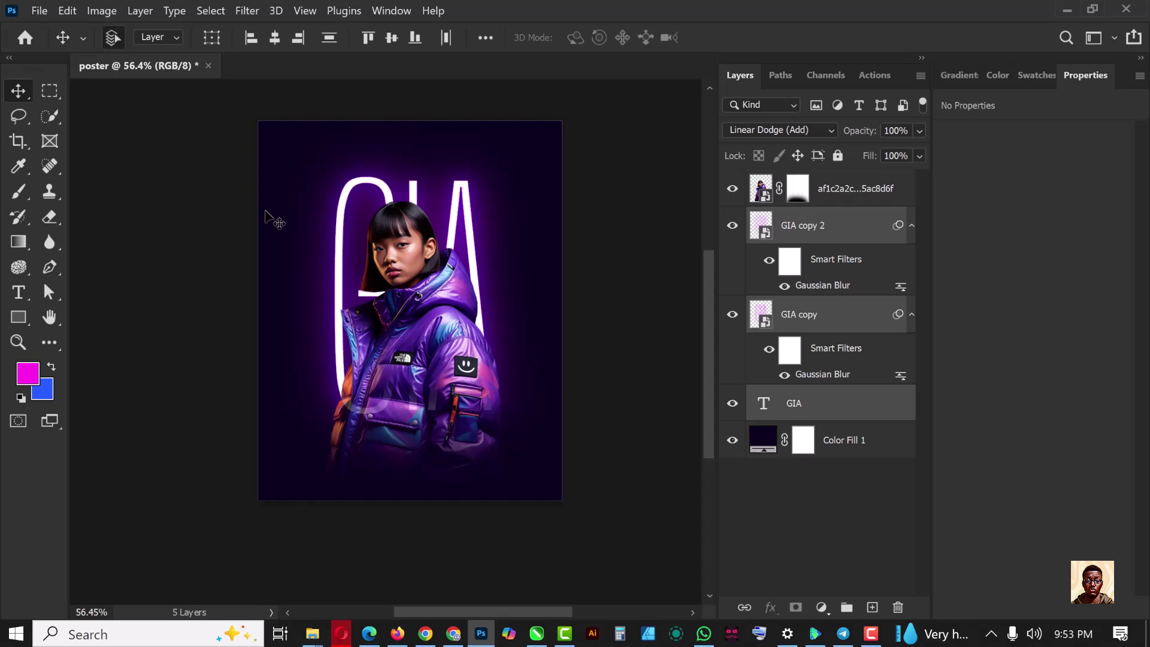
pyautogui.hotkey('ctrl', 't')
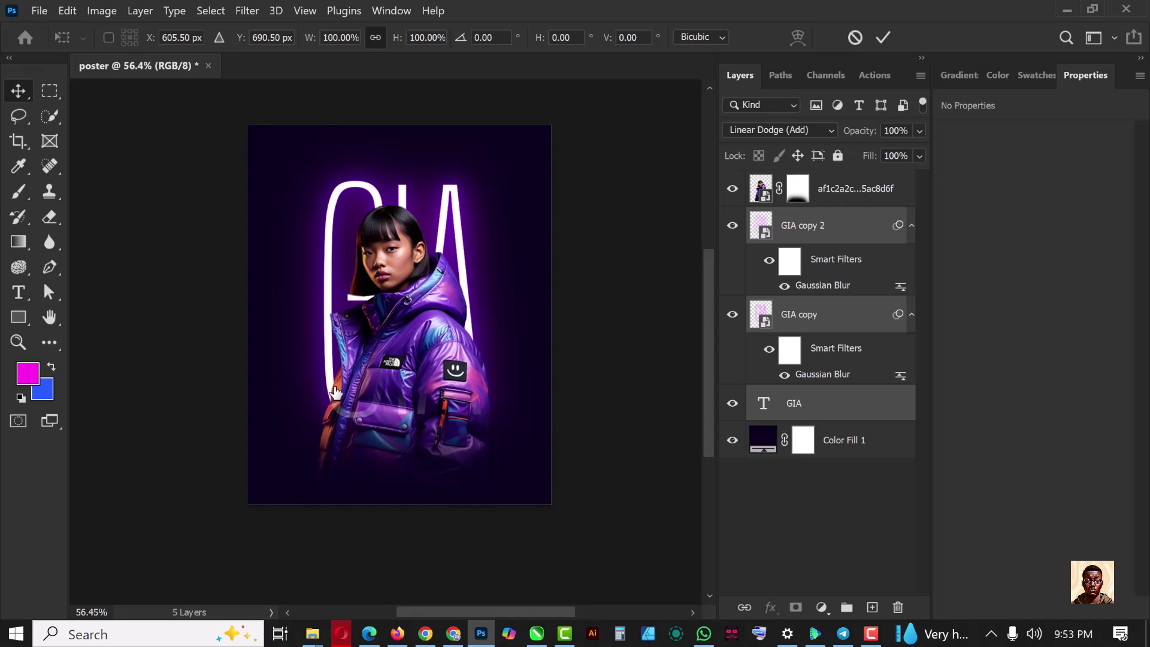
pyautogui.moveTo(398, 472); pyautogui.dragTo(422, 418)
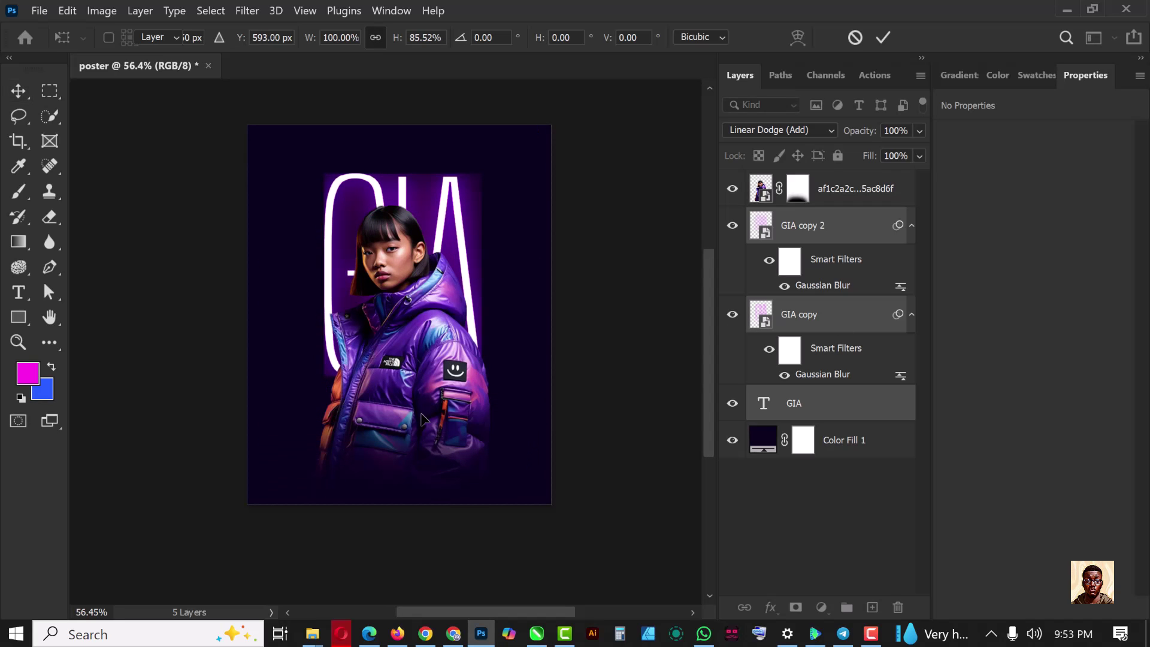
pyautogui.press('Return')
pyautogui.scroll(2, 413, 360)
pyautogui.scroll(-2, 401, 299)
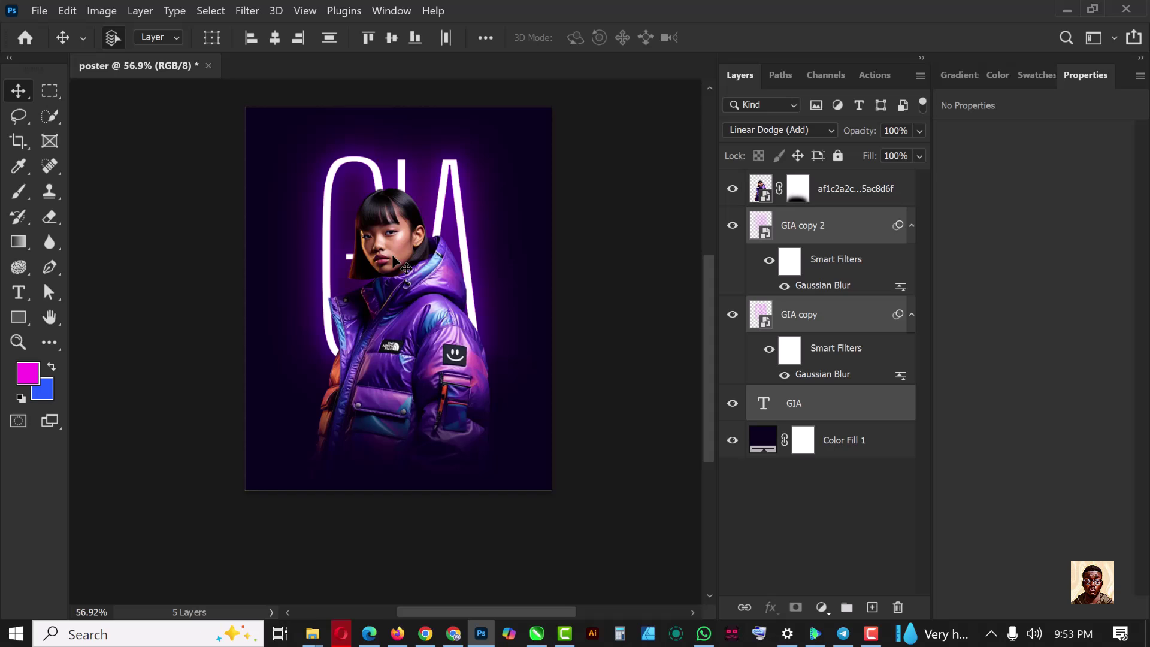
pyautogui.scroll(1, 393, 265)
pyautogui.scroll(1, 394, 264)
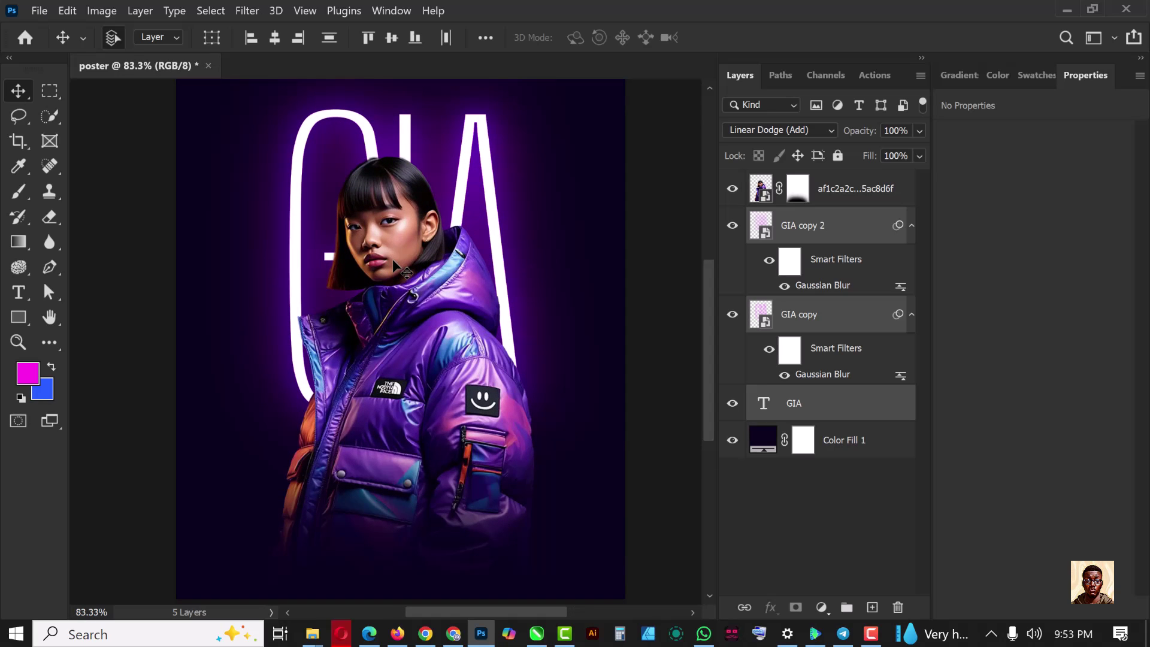
pyautogui.scroll(-2, 393, 264)
pyautogui.scroll(2, 390, 260)
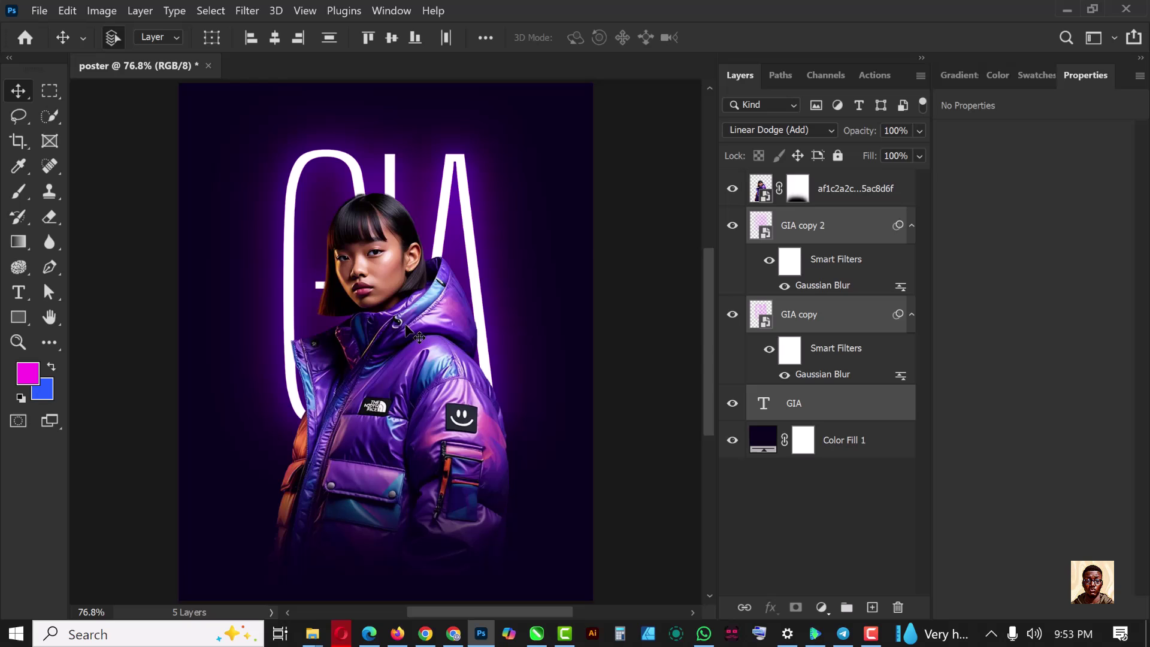
# Step: Recheck GIA copy's Gaussian Blur and set the GIA text layer to Vivid Light blending
pyautogui.click(778, 406)
pyautogui.doubleClick(816, 374)
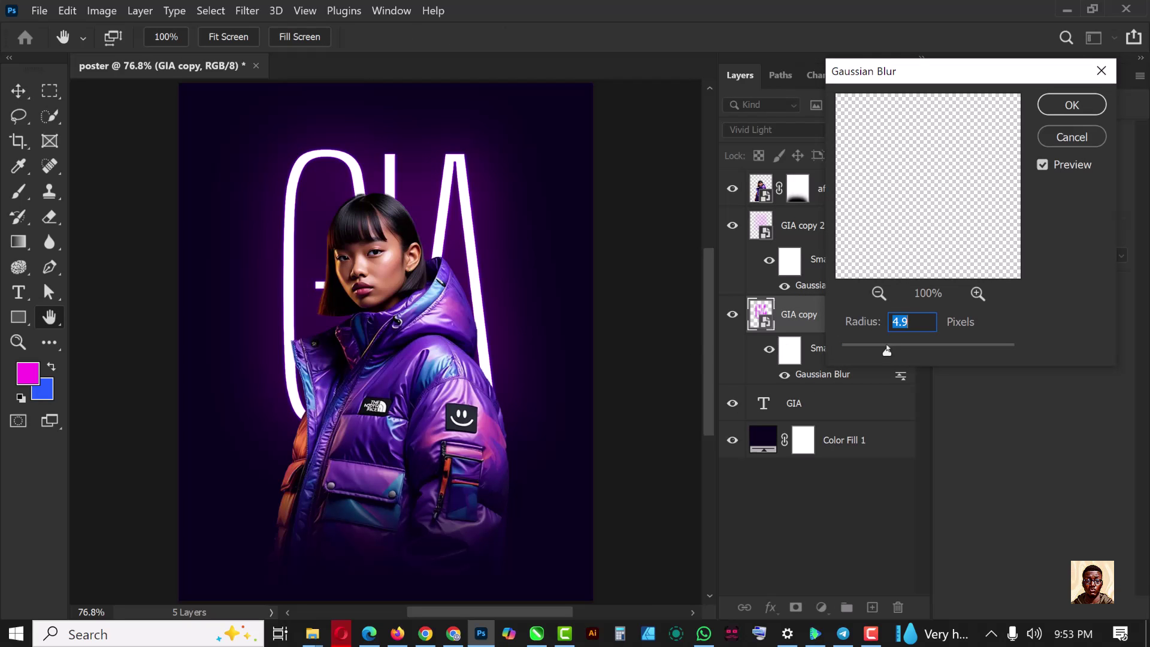
pyautogui.click(1072, 105)
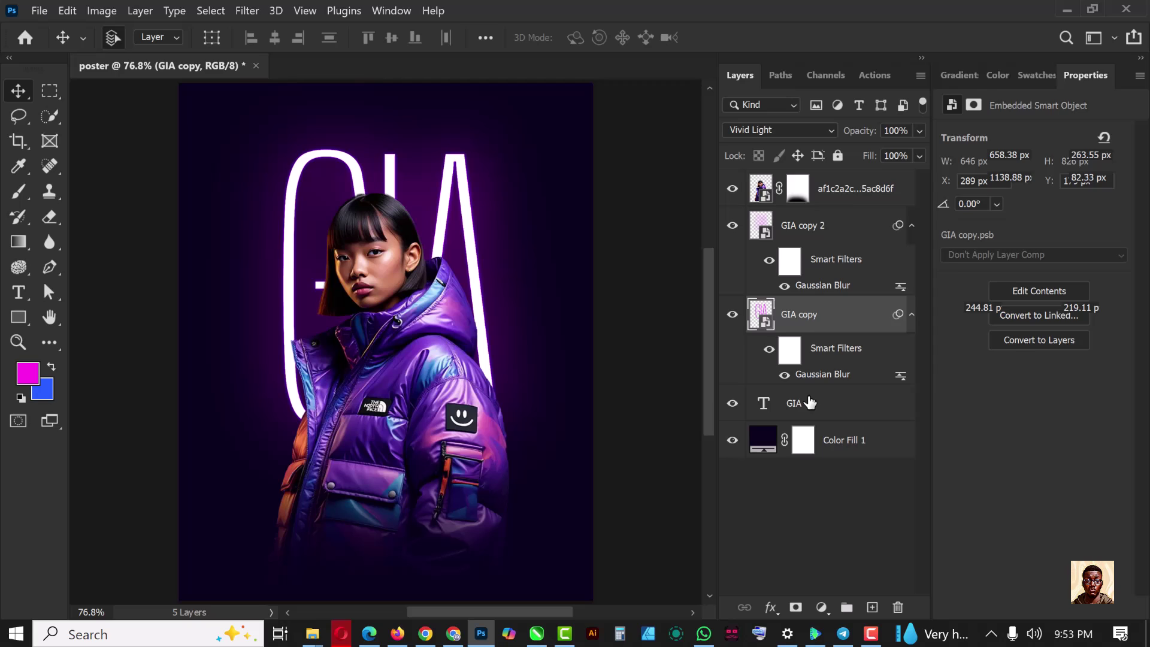
pyautogui.click(805, 402)
pyautogui.click(829, 132)
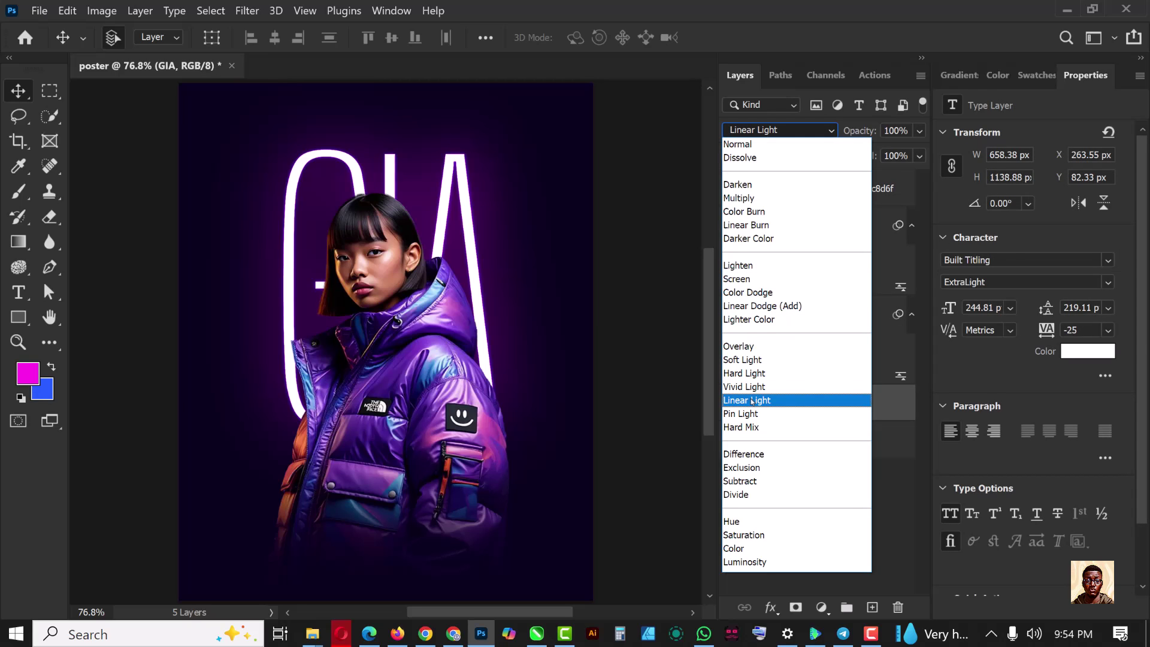
pyautogui.click(779, 386)
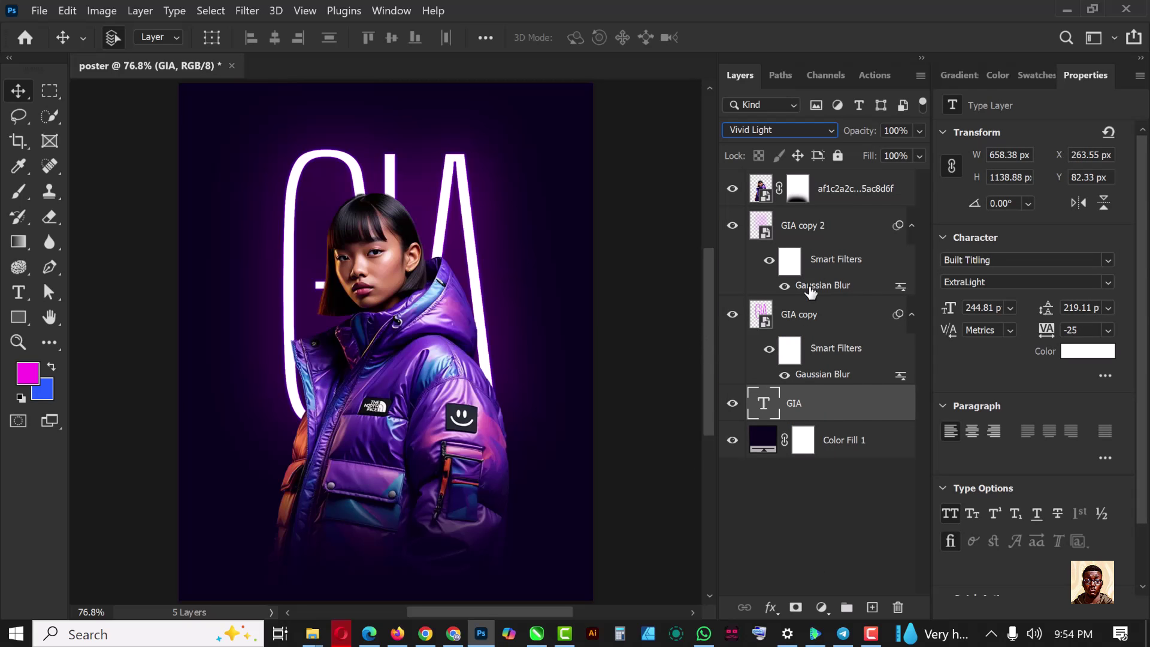
# Step: Reapply GIA copy's blur and widen GIA copy 2's Gaussian Blur to radius 38.7
pyautogui.click(824, 327)
pyautogui.doubleClick(820, 374)
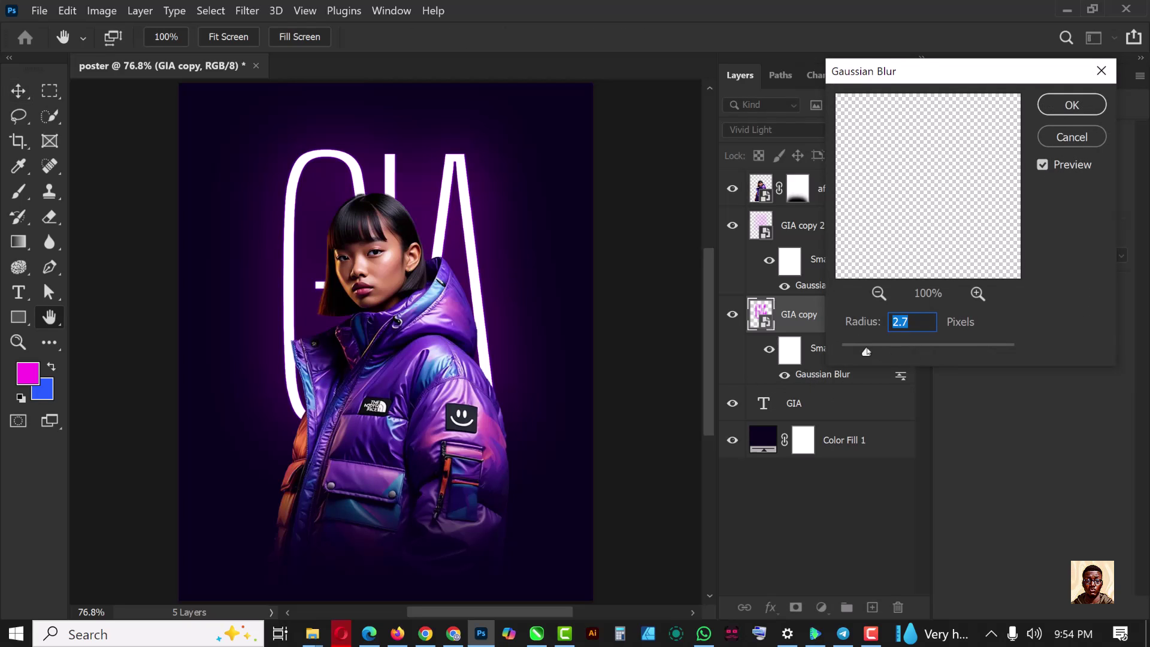
pyautogui.click(1073, 108)
pyautogui.doubleClick(816, 287)
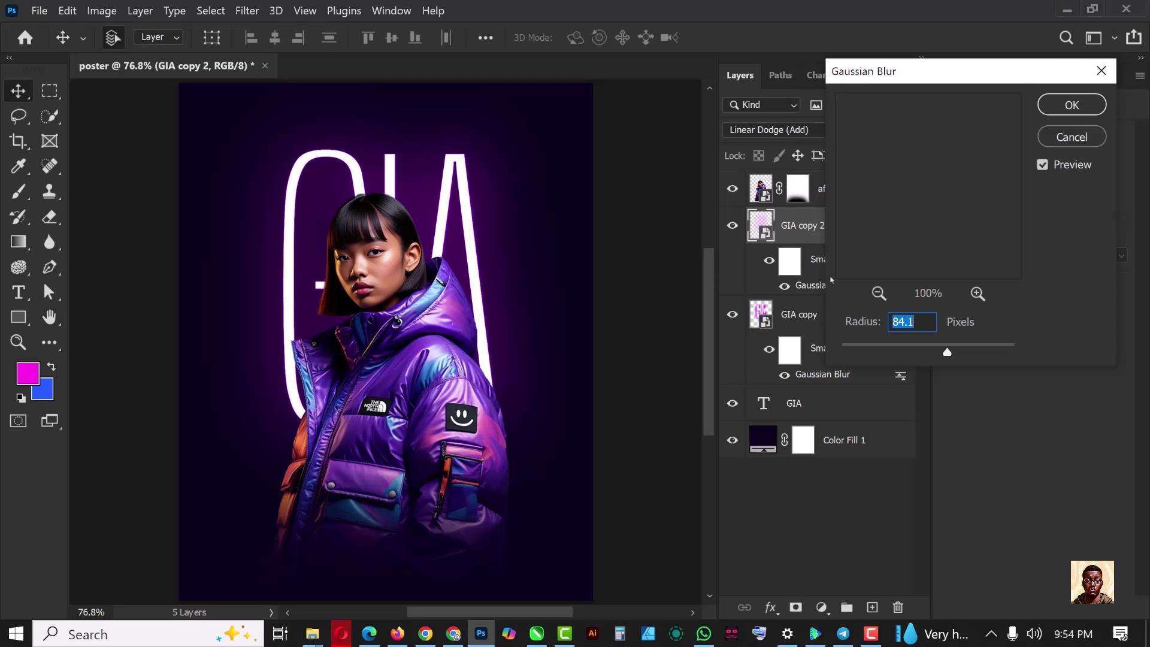
pyautogui.moveTo(902, 351); pyautogui.dragTo(929, 351)
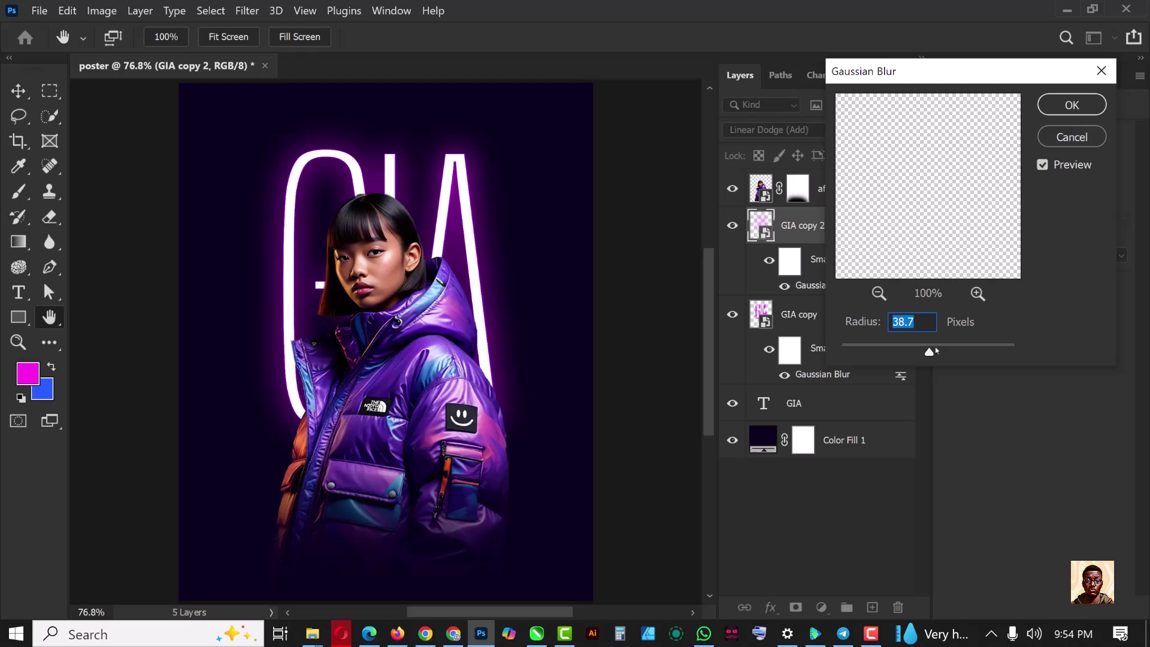
pyautogui.click(1072, 105)
# Step: Duplicate GIA copy 2 into GIA copy 3 with a much stronger Gaussian Blur
pyautogui.hotkey('ctrl', 'j')
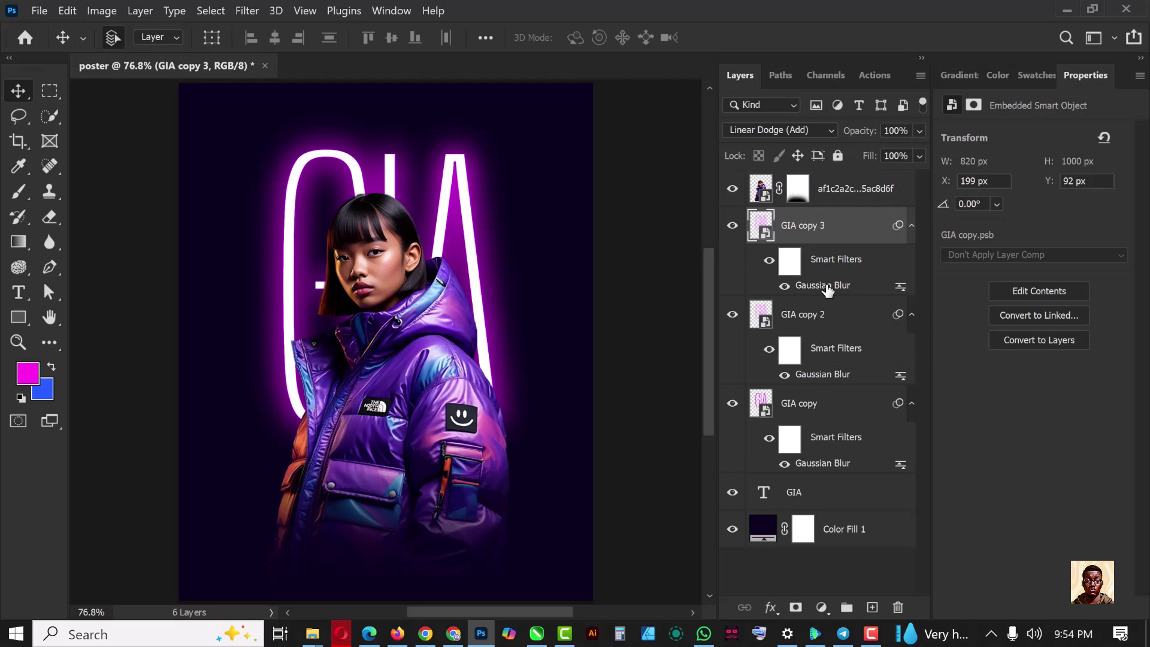
pyautogui.doubleClick(817, 286)
pyautogui.moveTo(929, 352); pyautogui.dragTo(953, 351)
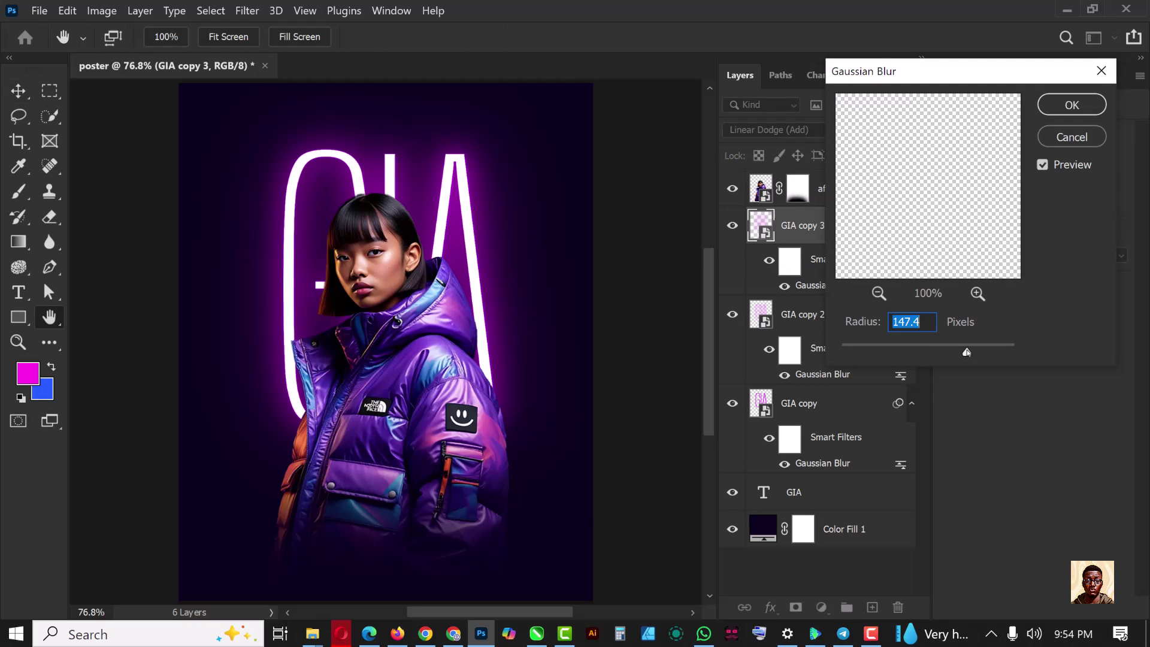
pyautogui.click(1072, 106)
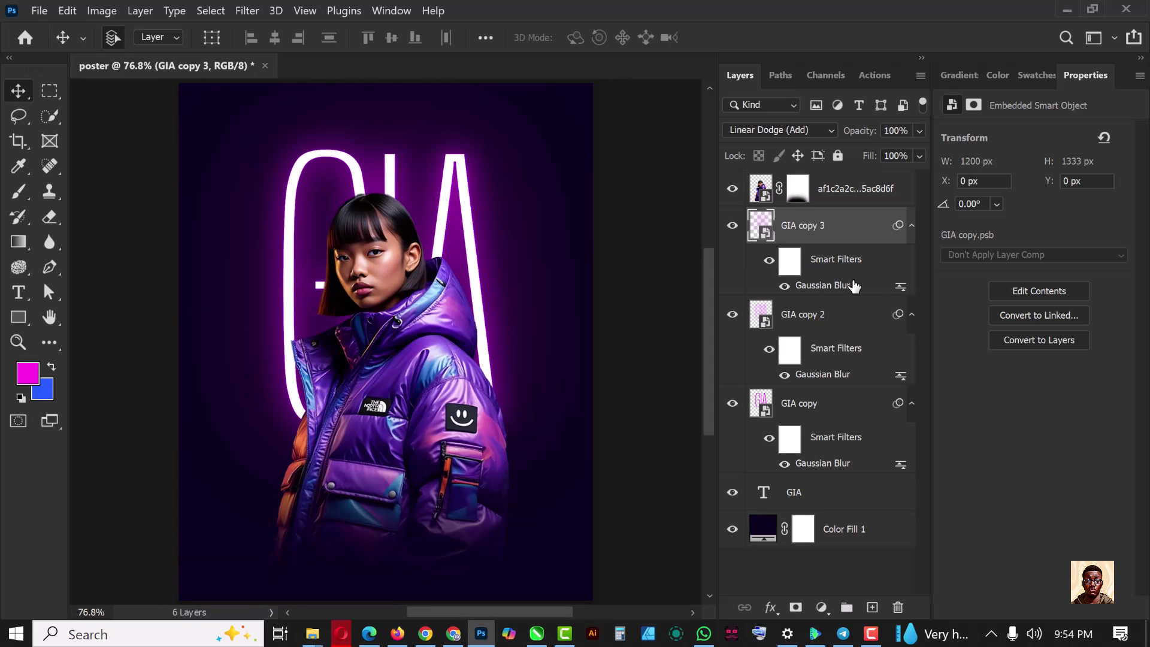
pyautogui.click(859, 198)
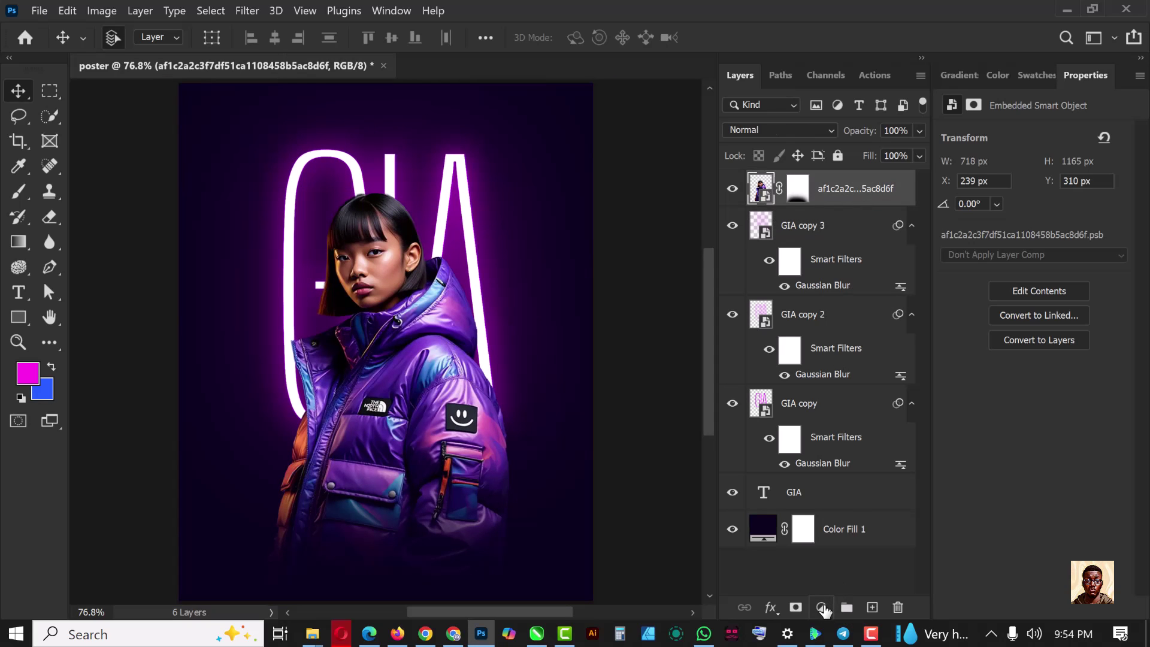
# Step: Add a Hue/Saturation layer clipped to the photo, Colorize hue 307 saturation 83, with inverted black mask
pyautogui.click(822, 607)
pyautogui.click(867, 433)
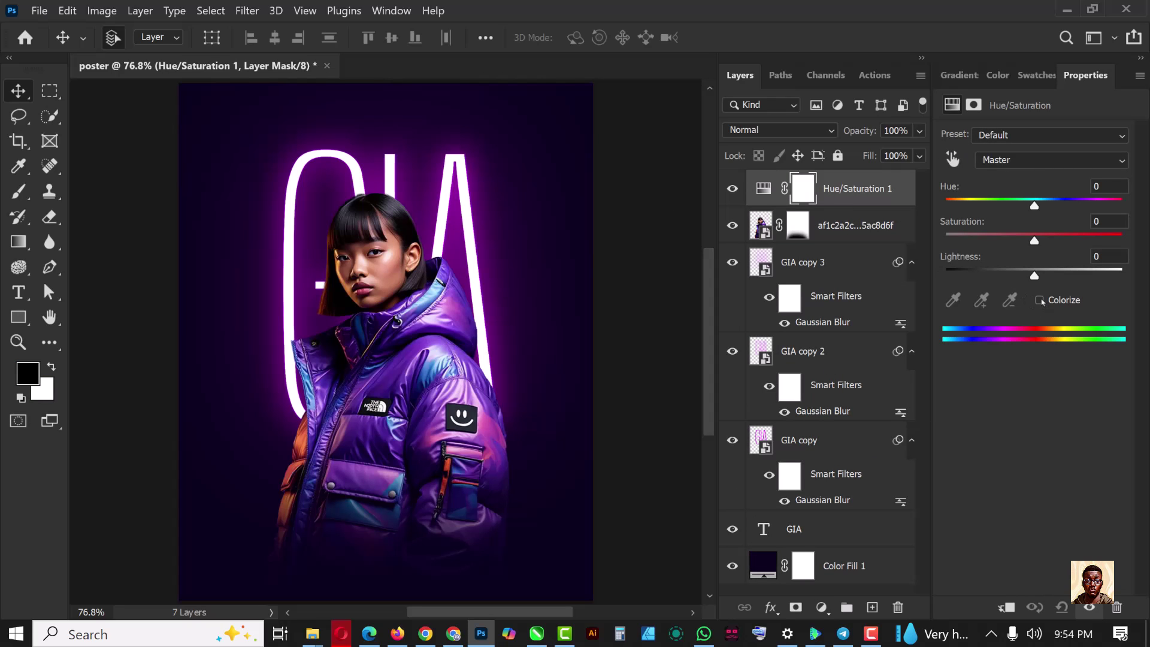
pyautogui.rightClick(864, 188)
pyautogui.click(936, 345)
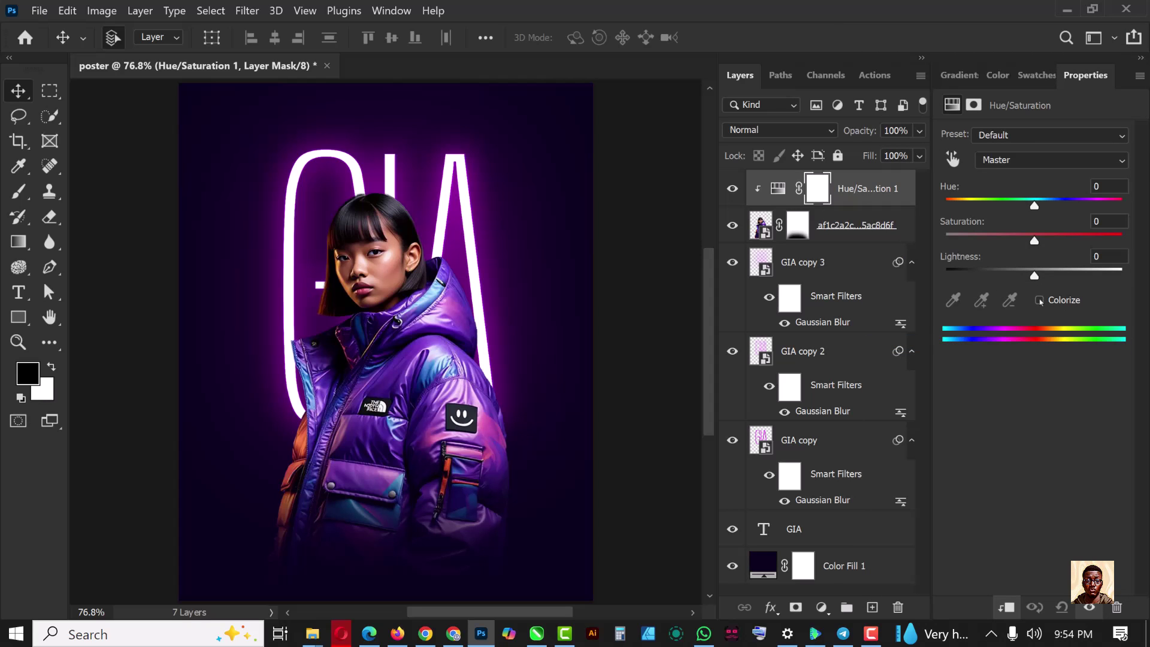
pyautogui.click(1039, 300)
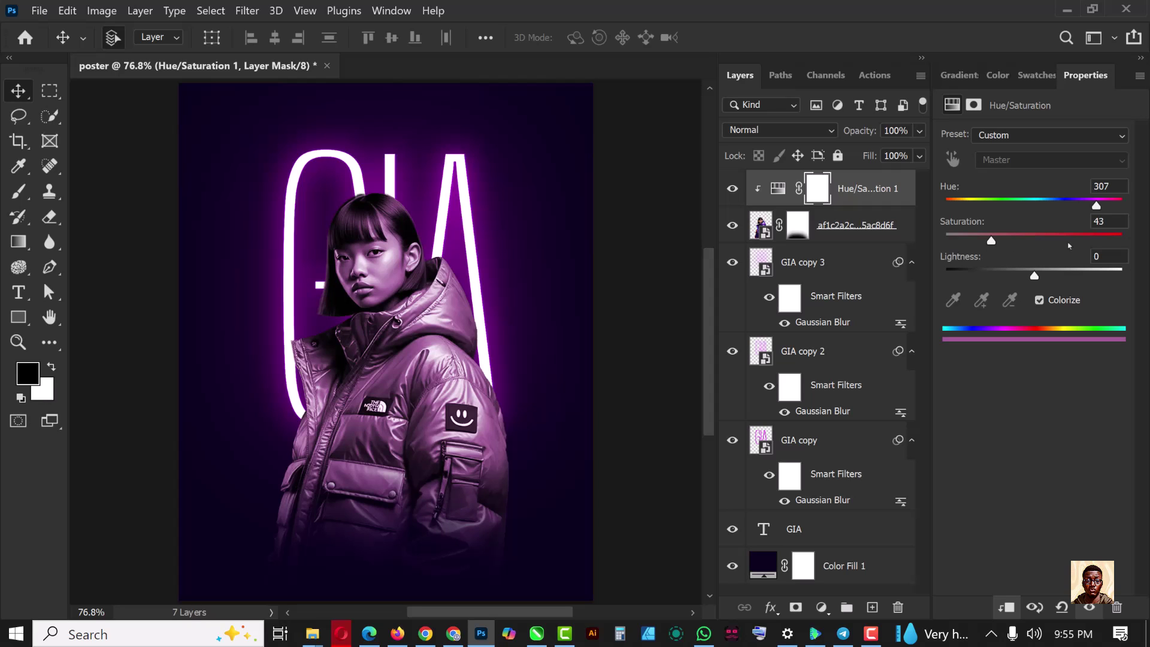
pyautogui.moveTo(1104, 247); pyautogui.dragTo(1104, 244)
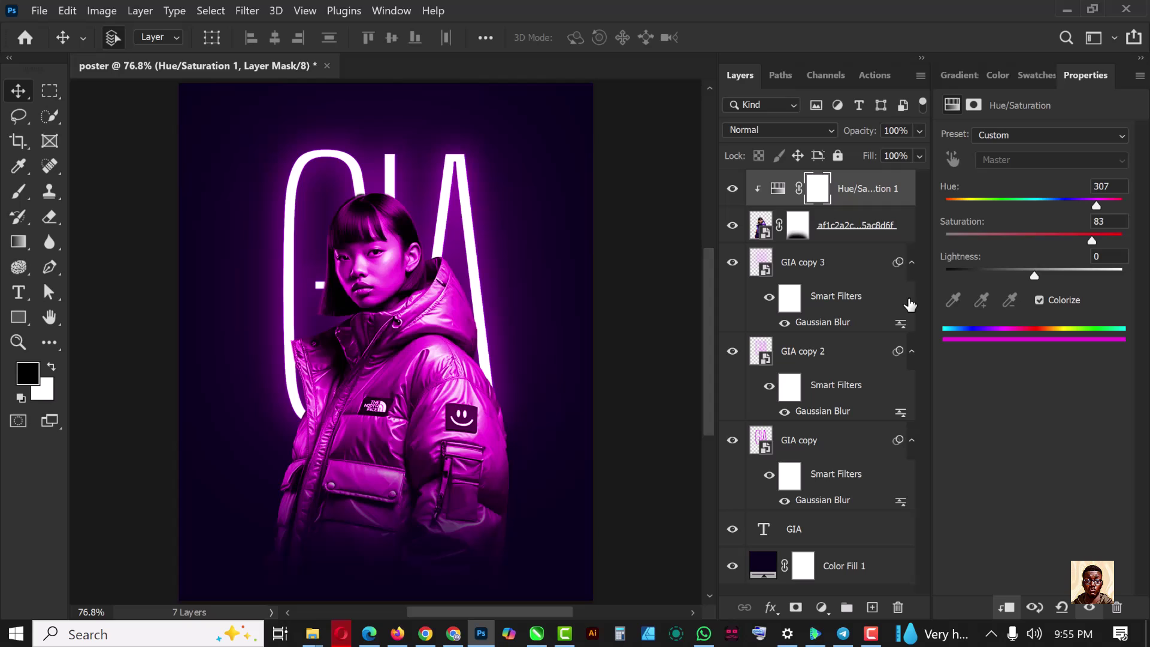
pyautogui.click(816, 191)
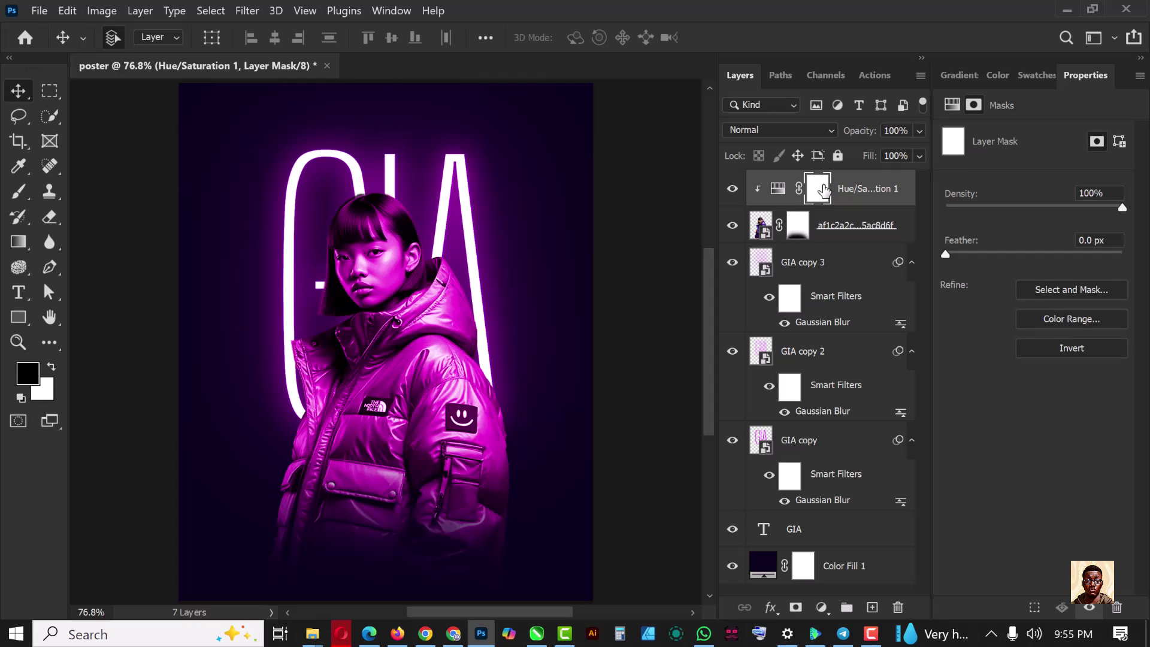
pyautogui.hotkey('ctrl', 'i')
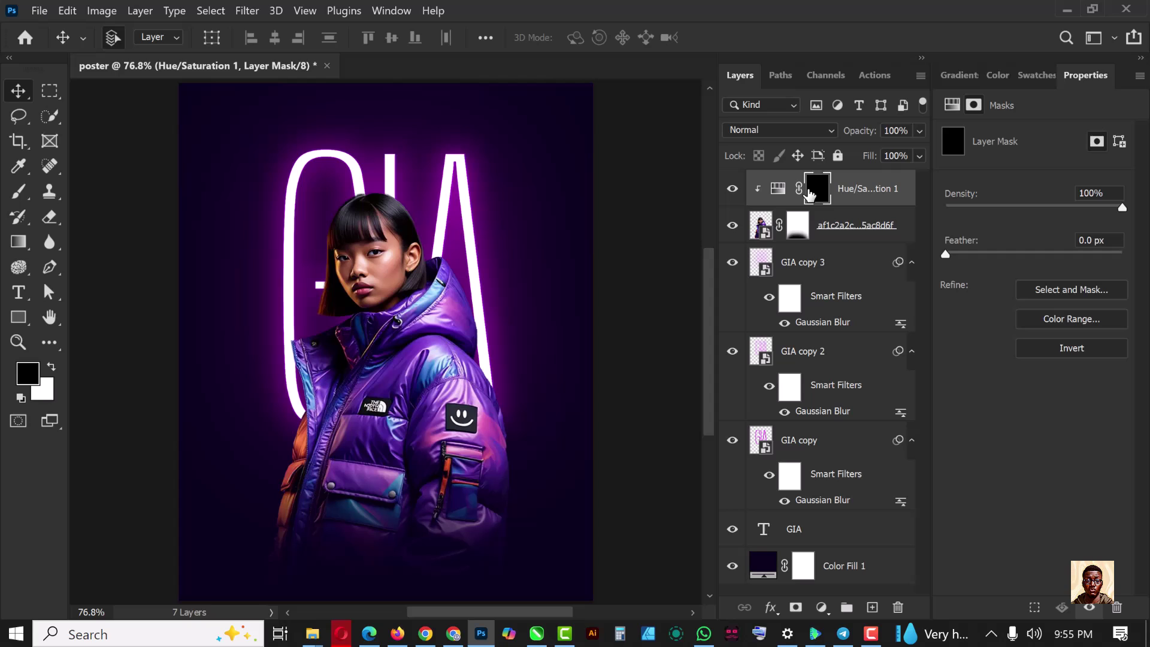
# Step: Paint white on the tint mask over the sleeves, shoulder, chest and lower-left jacket
pyautogui.press('b')
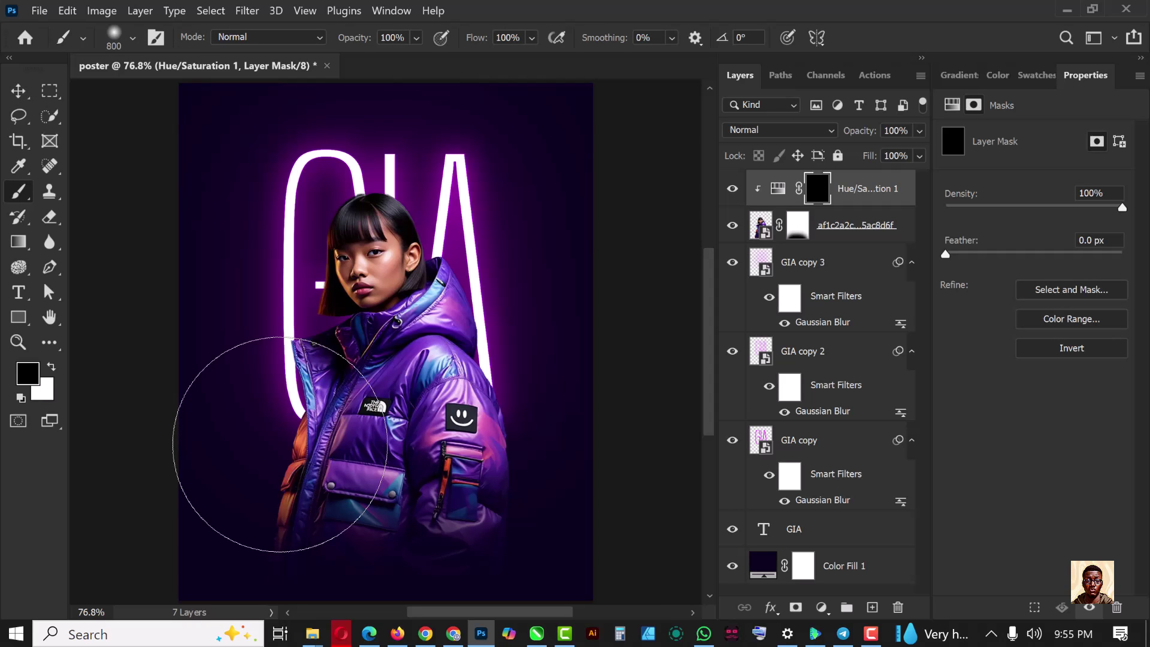
pyautogui.press('x')
pyautogui.press('[')
pyautogui.press('[')
pyautogui.press('[')
pyautogui.press('[')
pyautogui.press('[')
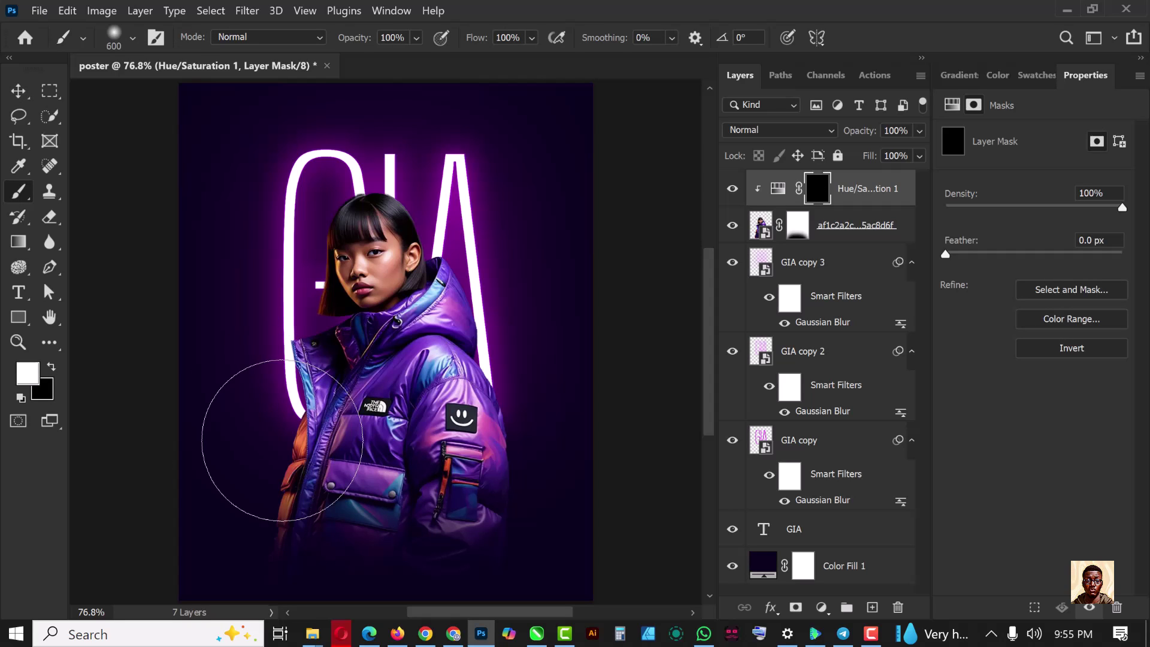
pyautogui.press('[')
pyautogui.moveTo(281, 441)
pyautogui.mouseDown()
pyautogui.moveTo(271, 530)
pyautogui.moveTo(270, 444)
pyautogui.mouseUp()
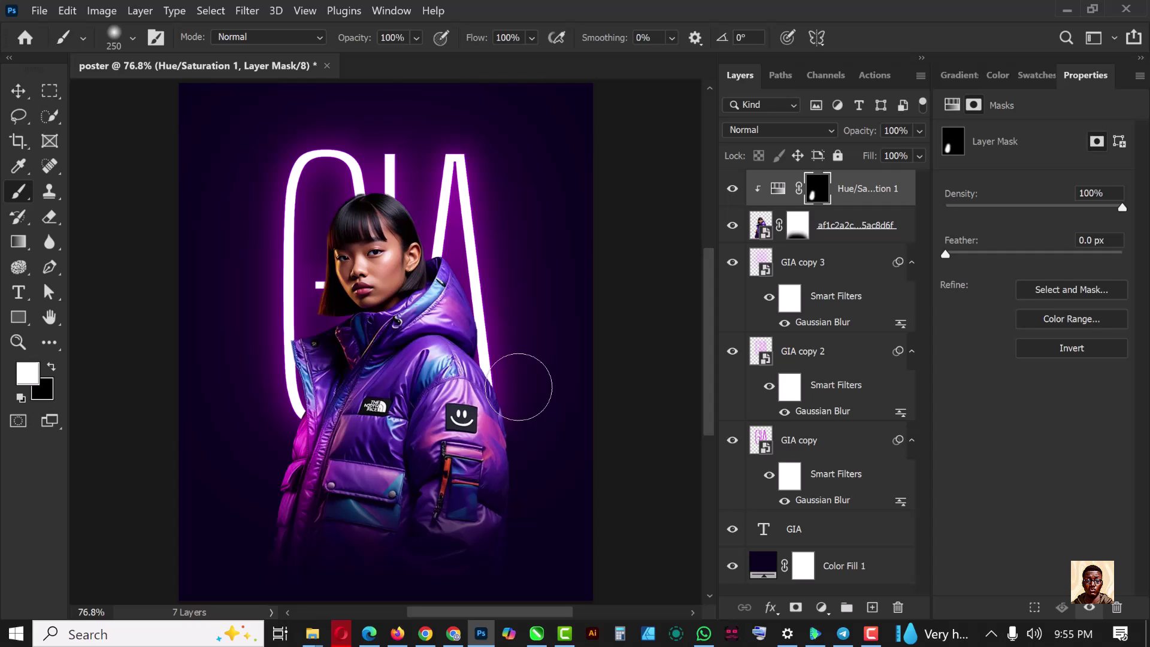
pyautogui.moveTo(475, 303)
pyautogui.mouseDown()
pyautogui.moveTo(491, 442)
pyautogui.moveTo(488, 419)
pyautogui.moveTo(428, 359)
pyautogui.moveTo(446, 375)
pyautogui.mouseUp()
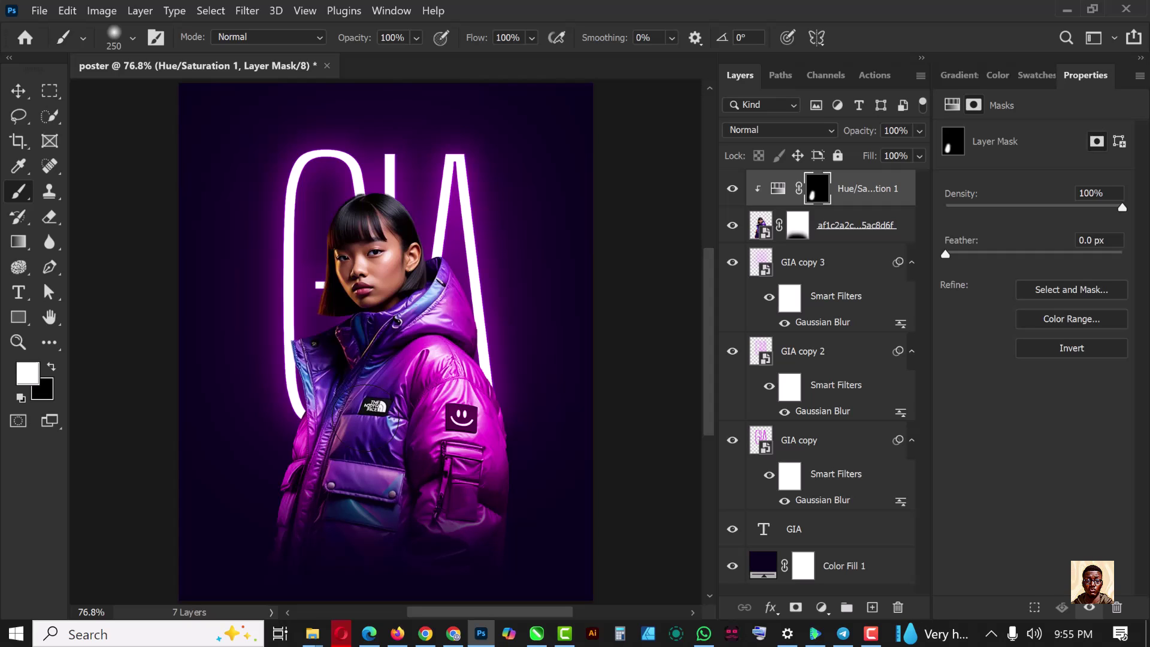
pyautogui.moveTo(392, 429); pyautogui.dragTo(366, 434)
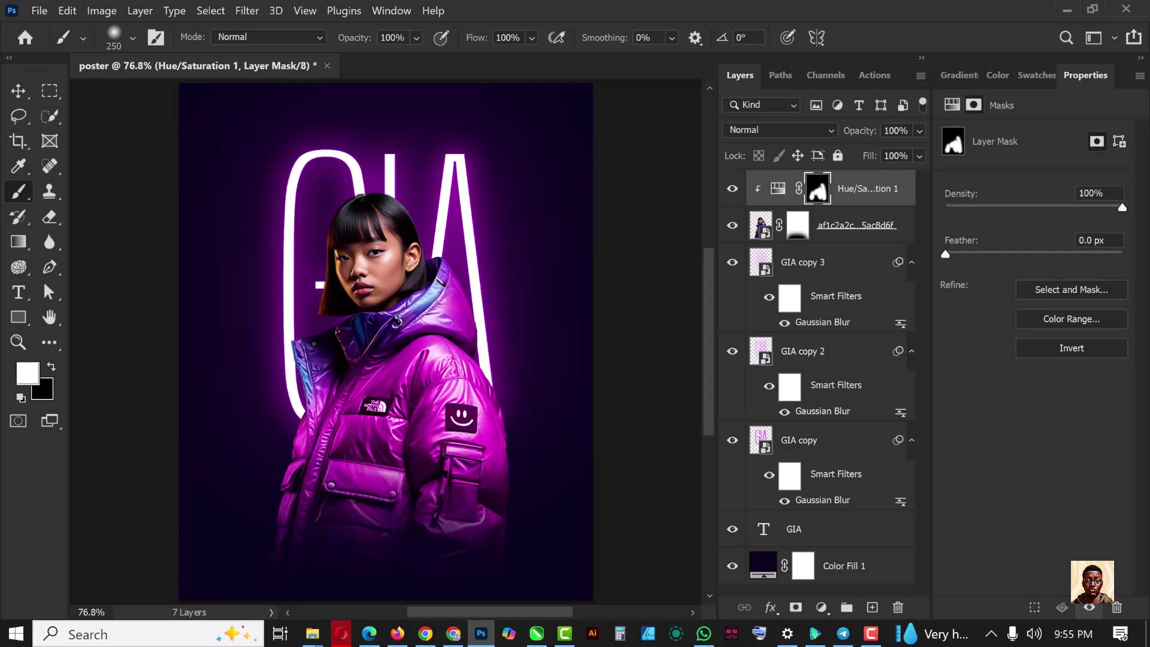
pyautogui.moveTo(367, 517)
pyautogui.mouseDown()
pyautogui.moveTo(340, 526)
pyautogui.moveTo(403, 503)
pyautogui.moveTo(338, 513)
pyautogui.moveTo(344, 499)
pyautogui.moveTo(299, 534)
pyautogui.mouseUp()
# Step: Paint black near the lower pocket to restore the jacket's original blue and teal
pyautogui.press('x')
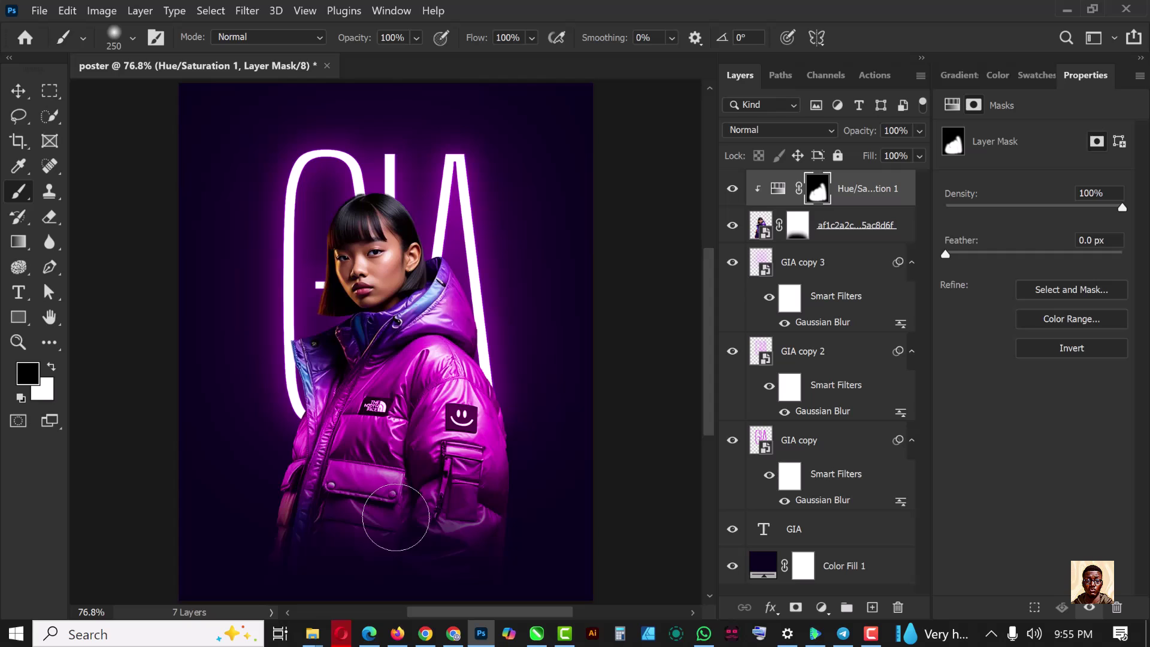
pyautogui.moveTo(396, 516)
pyautogui.mouseDown()
pyautogui.moveTo(475, 513)
pyautogui.moveTo(501, 496)
pyautogui.moveTo(491, 510)
pyautogui.mouseUp()
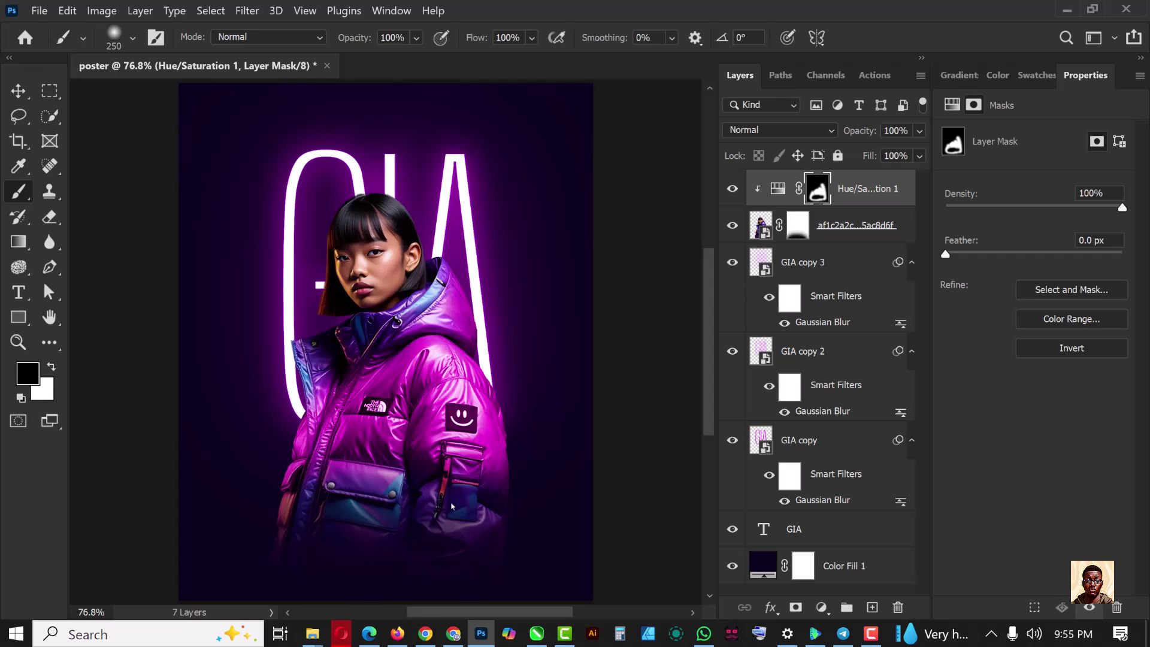
pyautogui.press('x')
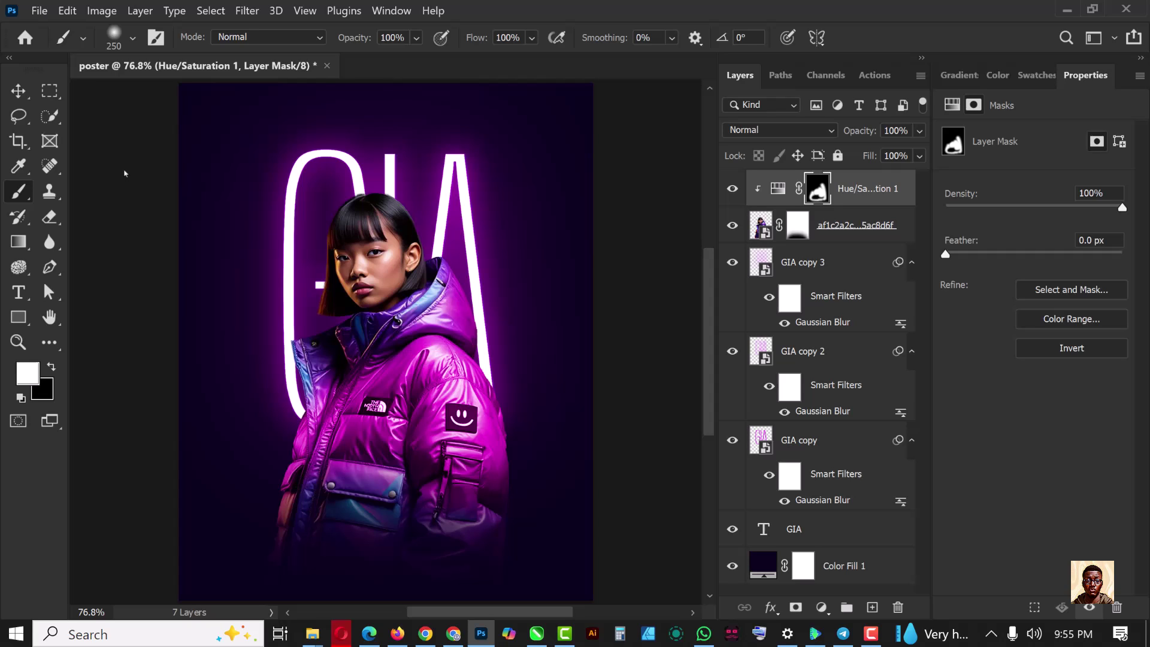
# Step: Move the photo and Hue/Saturation layers up two Shift-nudges and one Shift-nudge left
pyautogui.press('v')
pyautogui.scroll(-1, 376, 243)
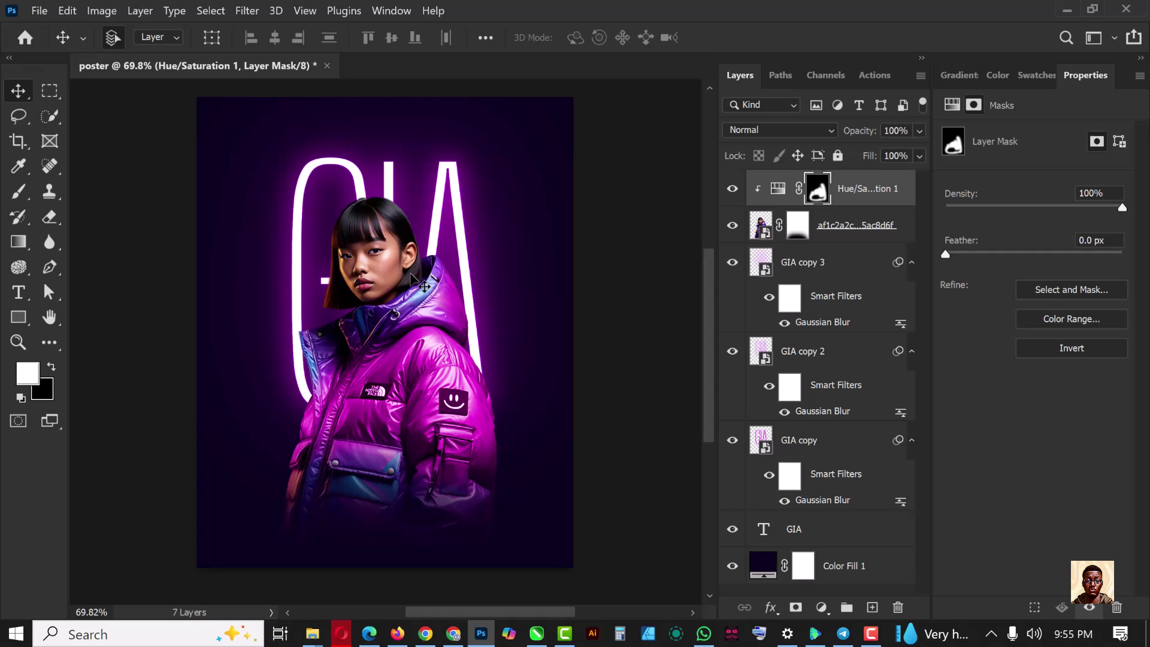
pyautogui.scroll(-1, 416, 278)
pyautogui.scroll(1, 416, 264)
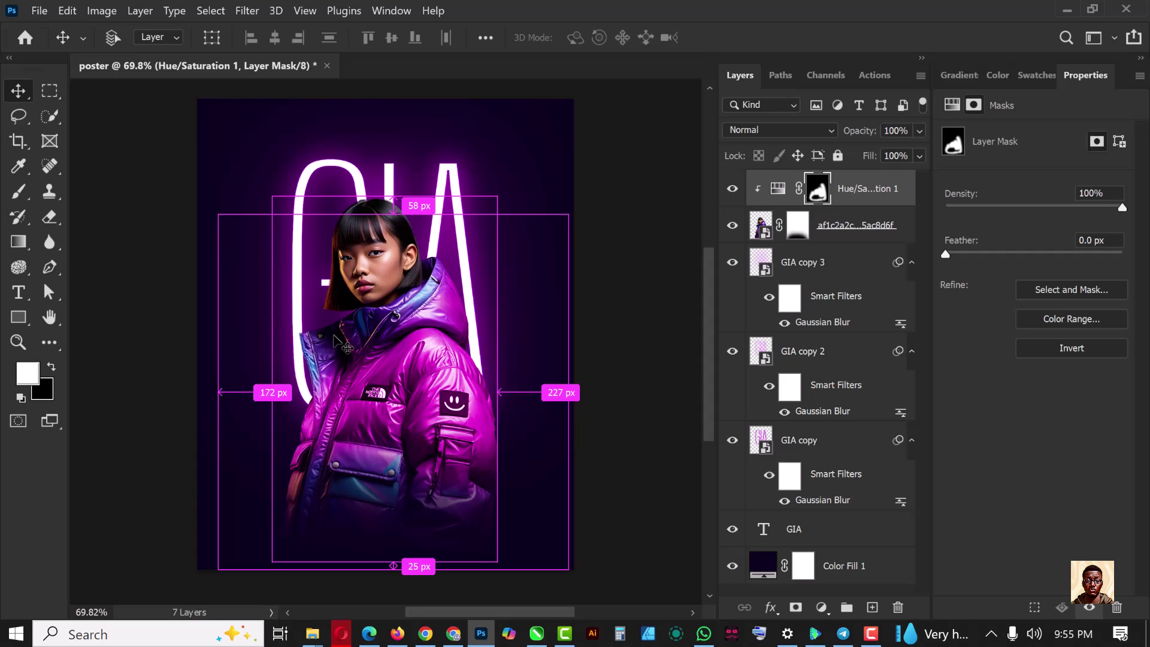
pyautogui.scroll(1, 349, 345)
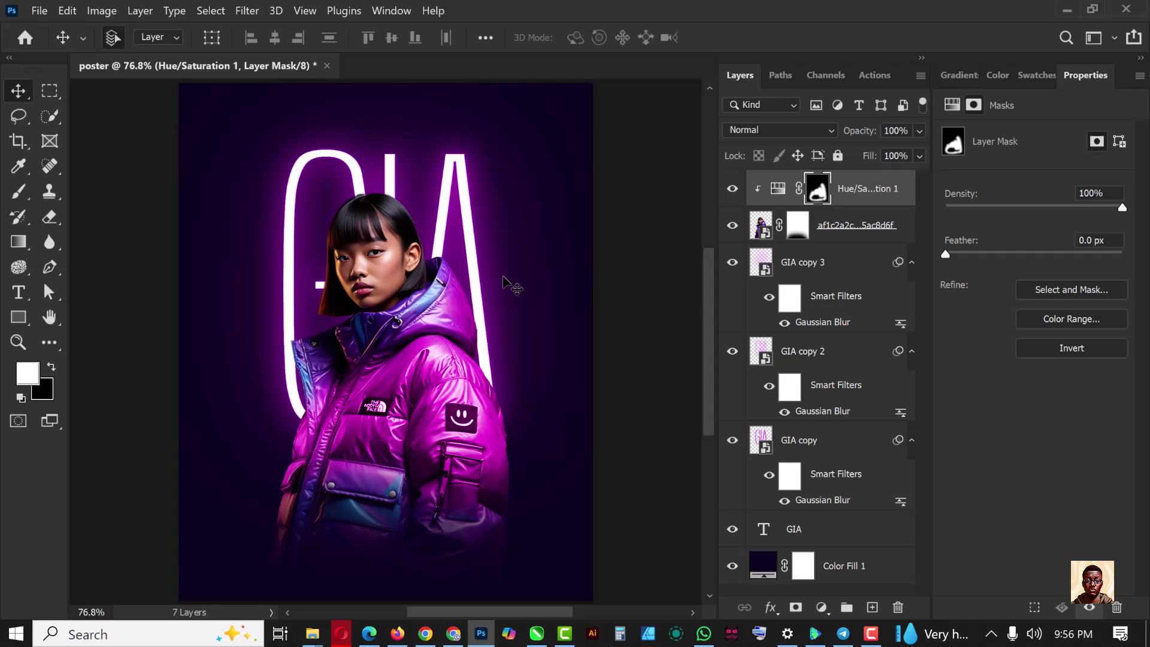
pyautogui.click(857, 233)
pyautogui.keyDown('shift'); pyautogui.click(877, 197); pyautogui.keyUp('shift')
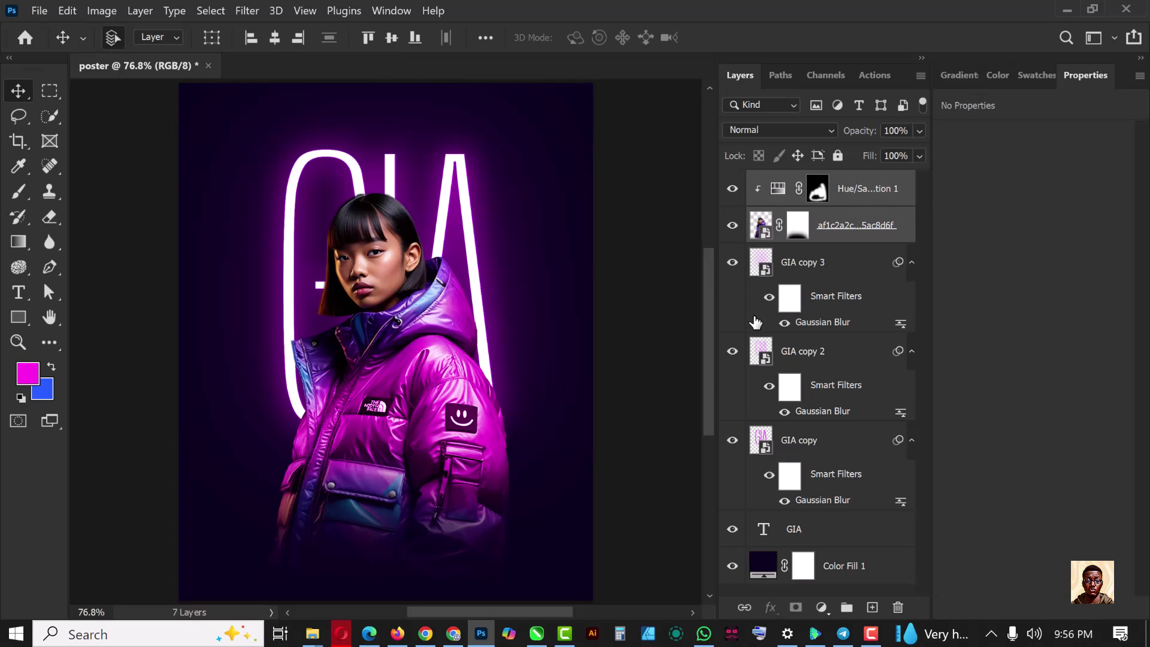
pyautogui.hotkey('shift', 'Up')
pyautogui.hotkey('shift', 'Up')
pyautogui.hotkey('shift', 'Up')
pyautogui.hotkey('shift', 'Up')
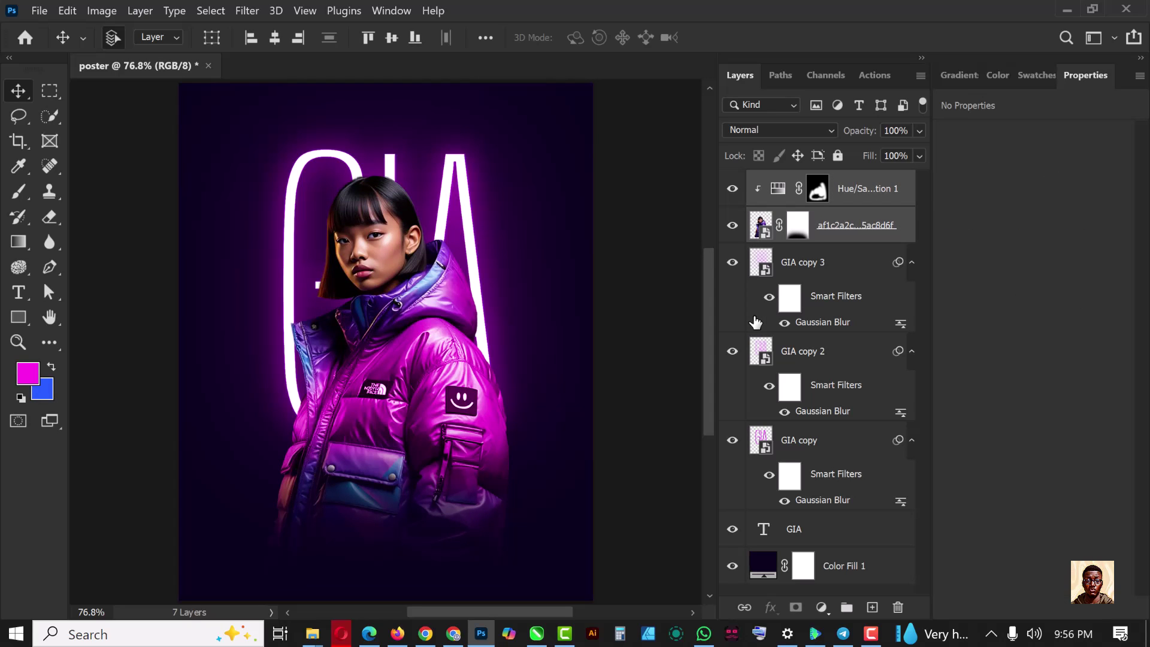
pyautogui.hotkey('shift', 'Up')
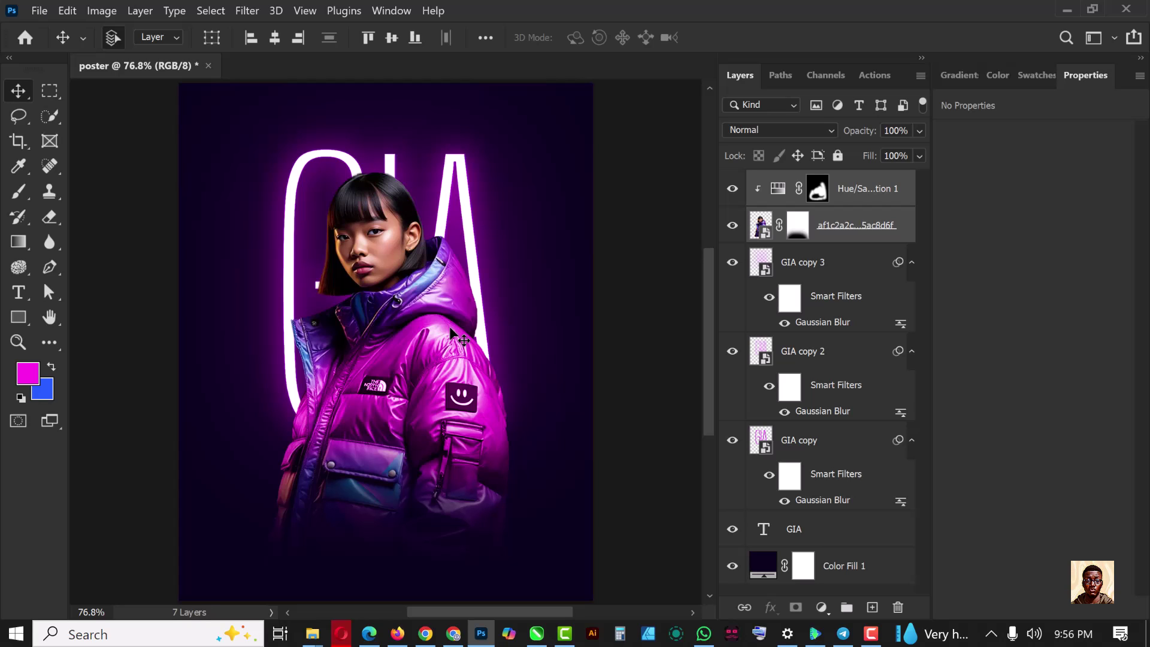
pyautogui.hotkey('shift', 'Left')
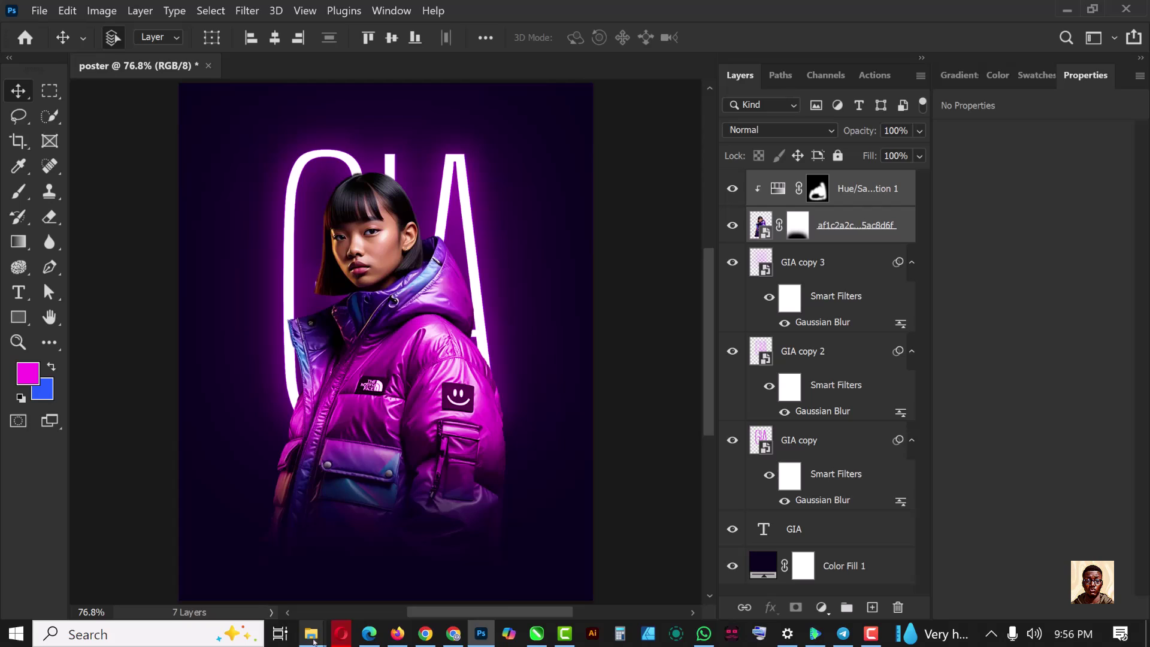
# Step: Scroll the PREMIUM PNG folder down to image57, select it and drag it onto the poster
pyautogui.moveTo(312, 634)
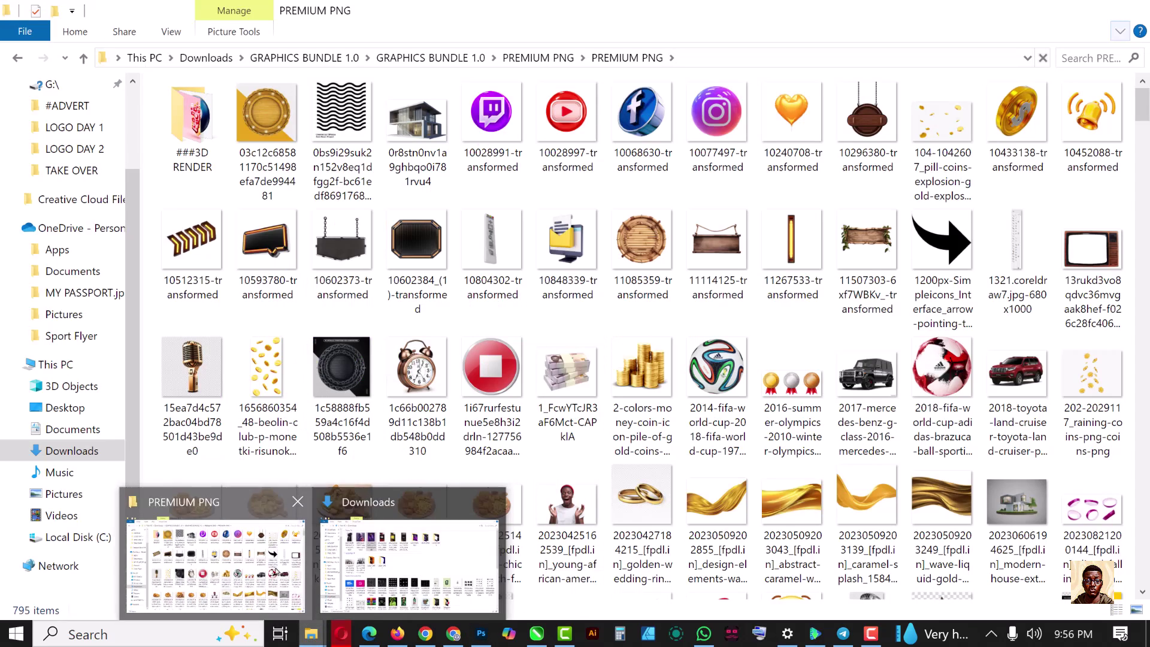
pyautogui.click(295, 601)
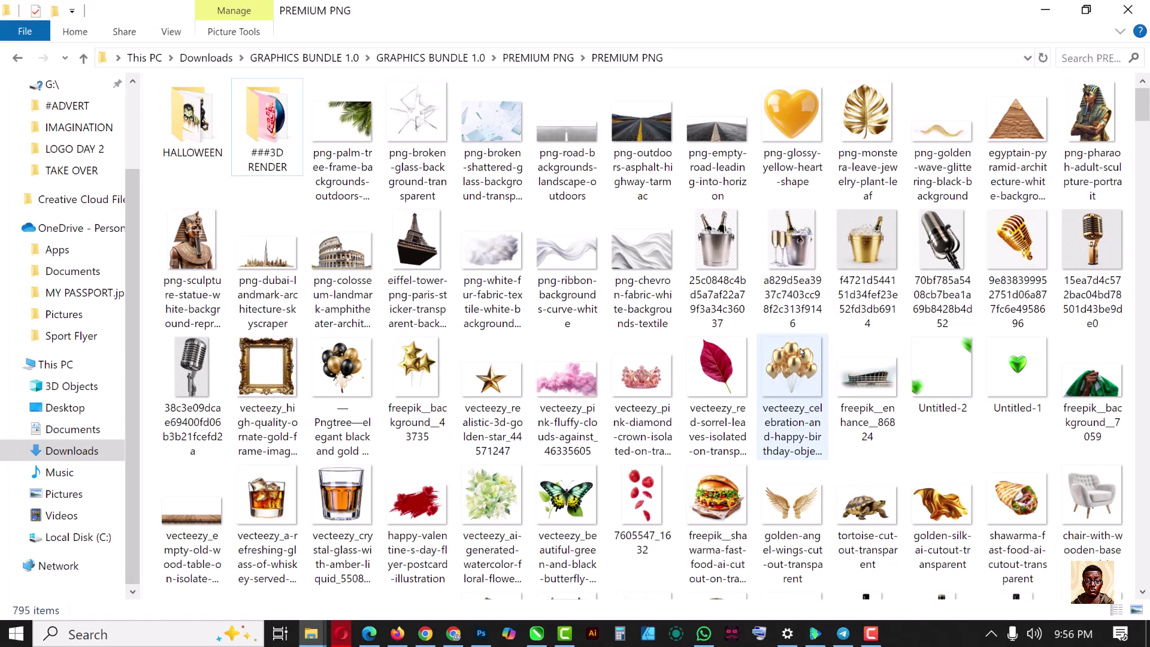
pyautogui.scroll(-5, 801, 353)
pyautogui.scroll(-3, 802, 352)
pyautogui.scroll(8, 629, 240)
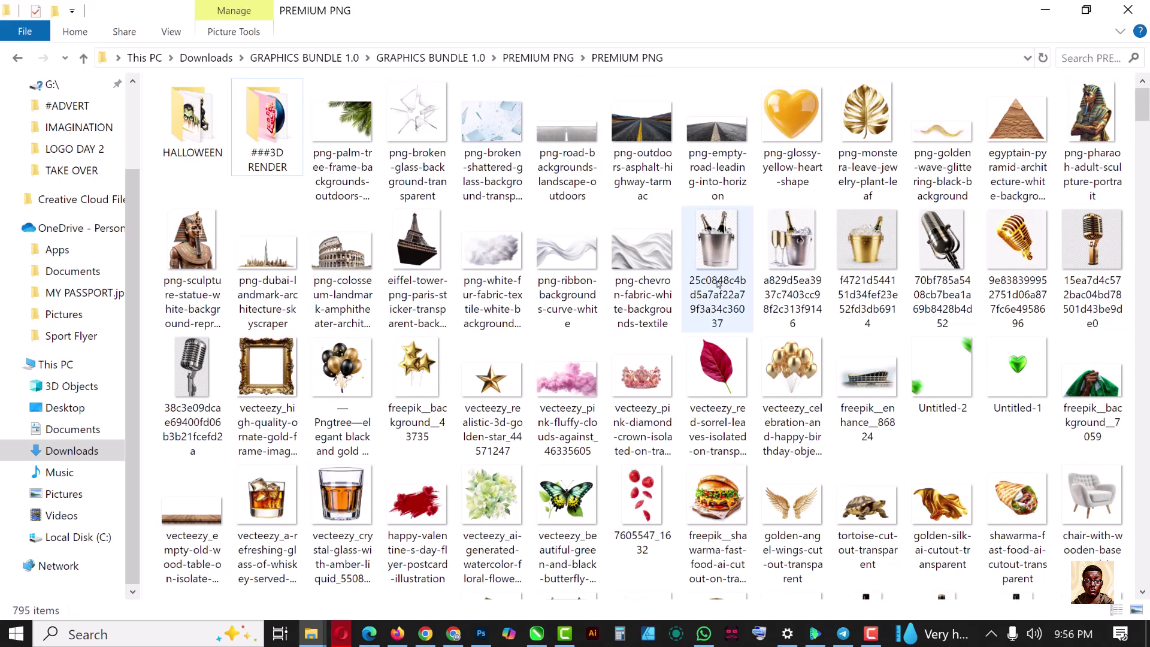
pyautogui.scroll(-5, 719, 276)
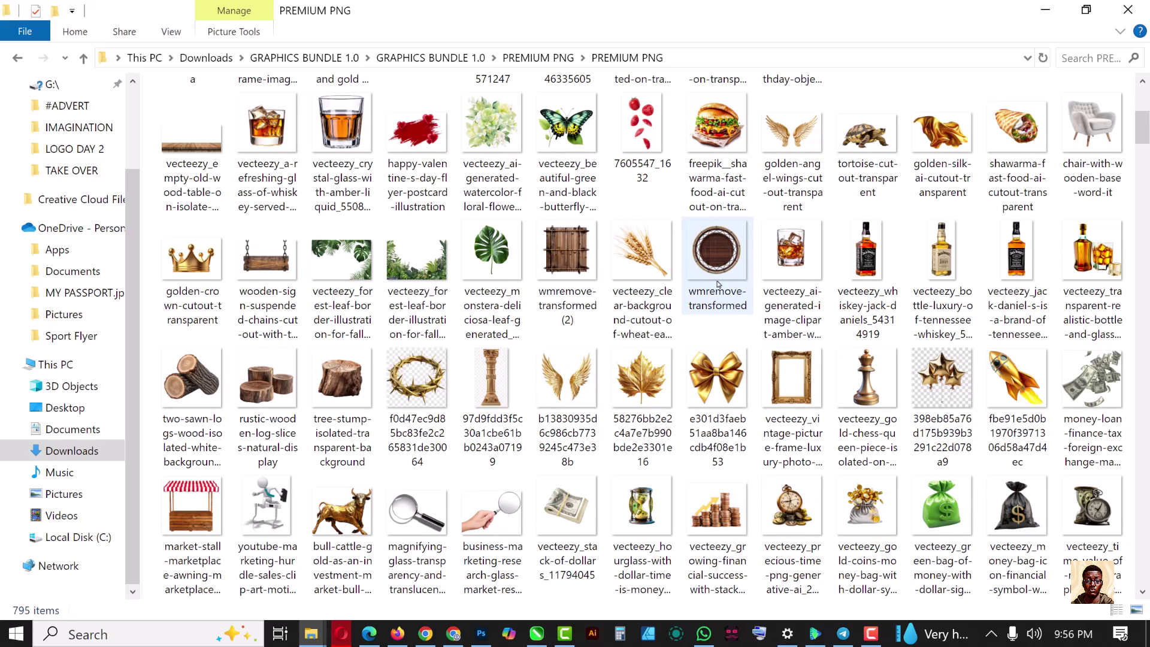
pyautogui.scroll(-10, 718, 287)
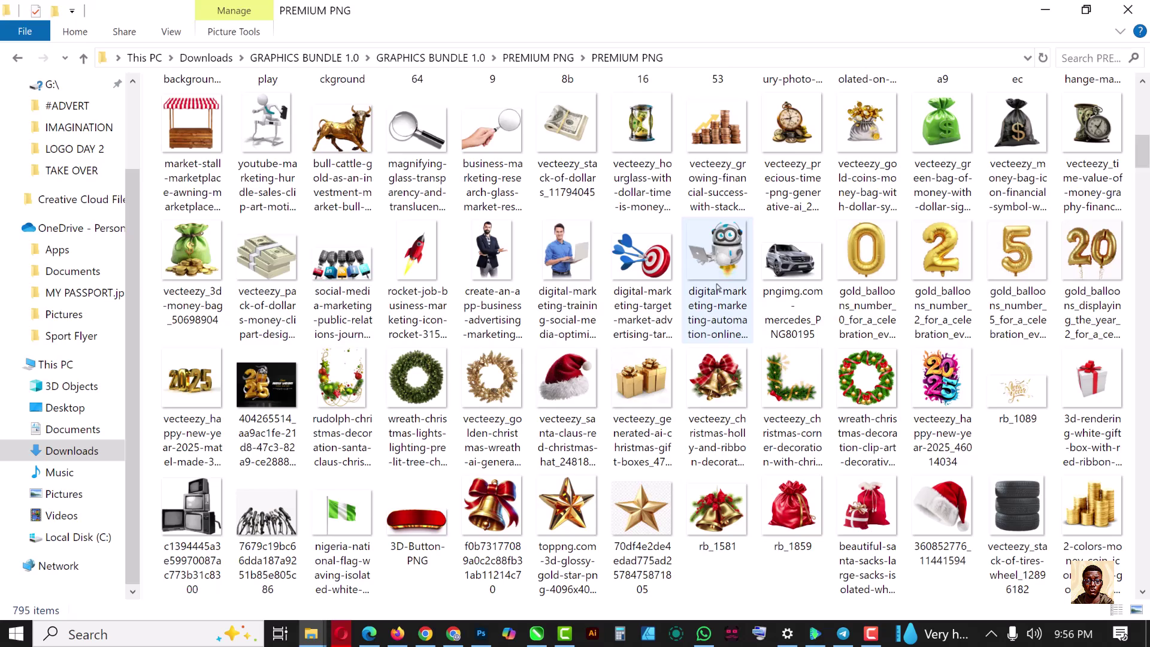
pyautogui.scroll(-5, 717, 287)
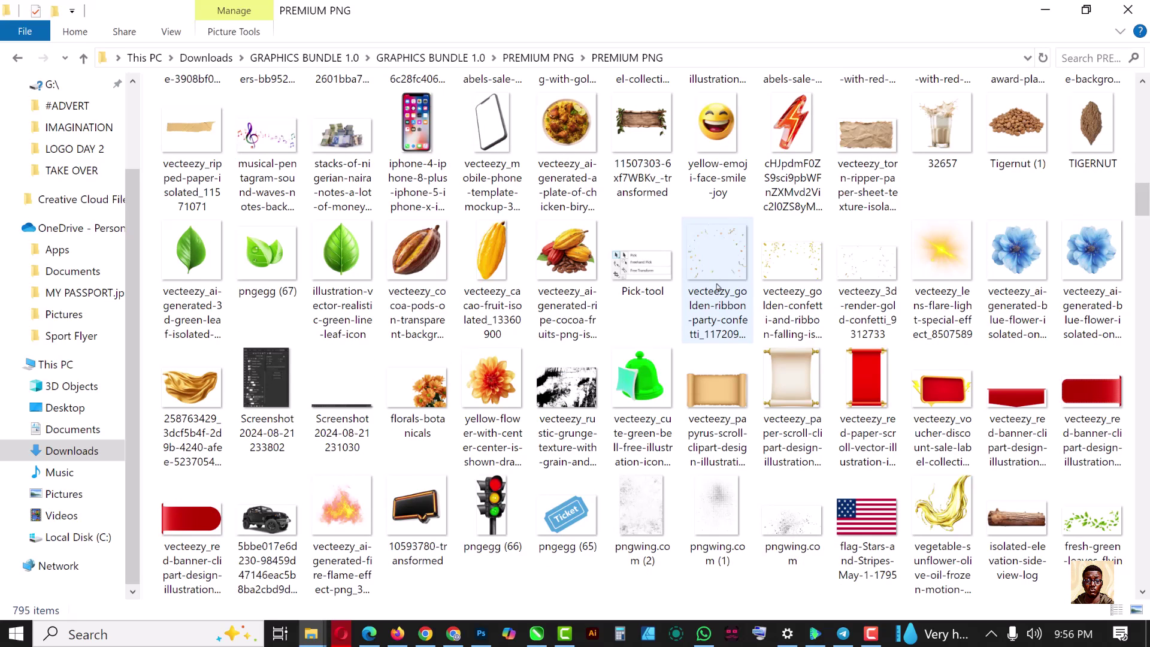
pyautogui.scroll(-5, 717, 286)
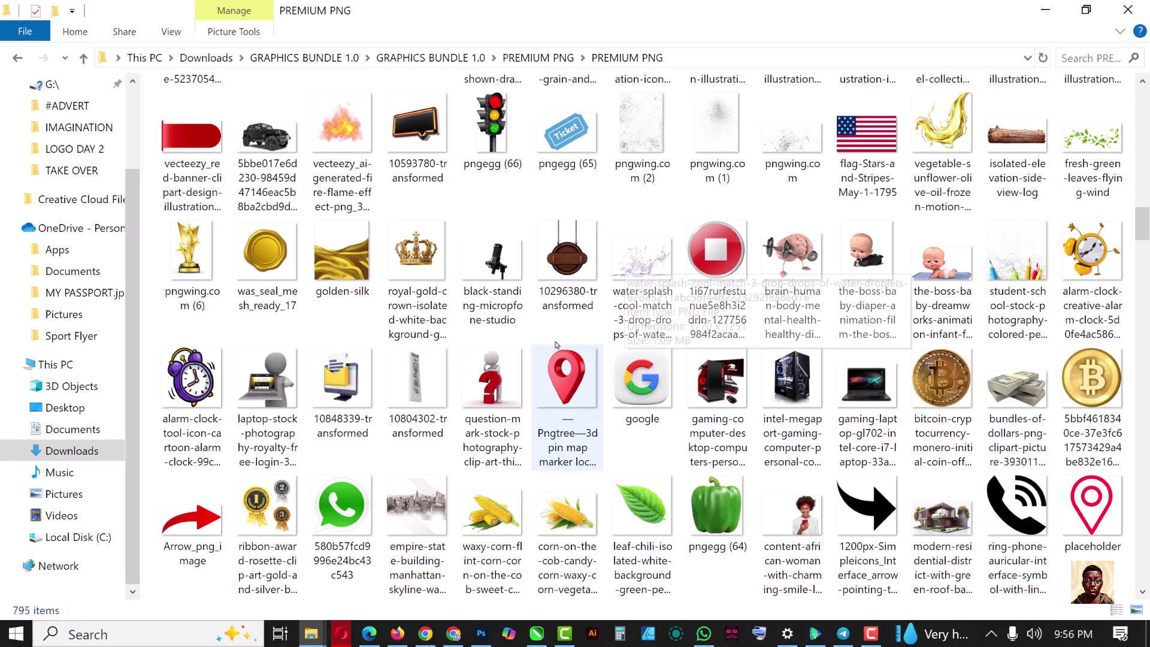
pyautogui.scroll(-5, 563, 338)
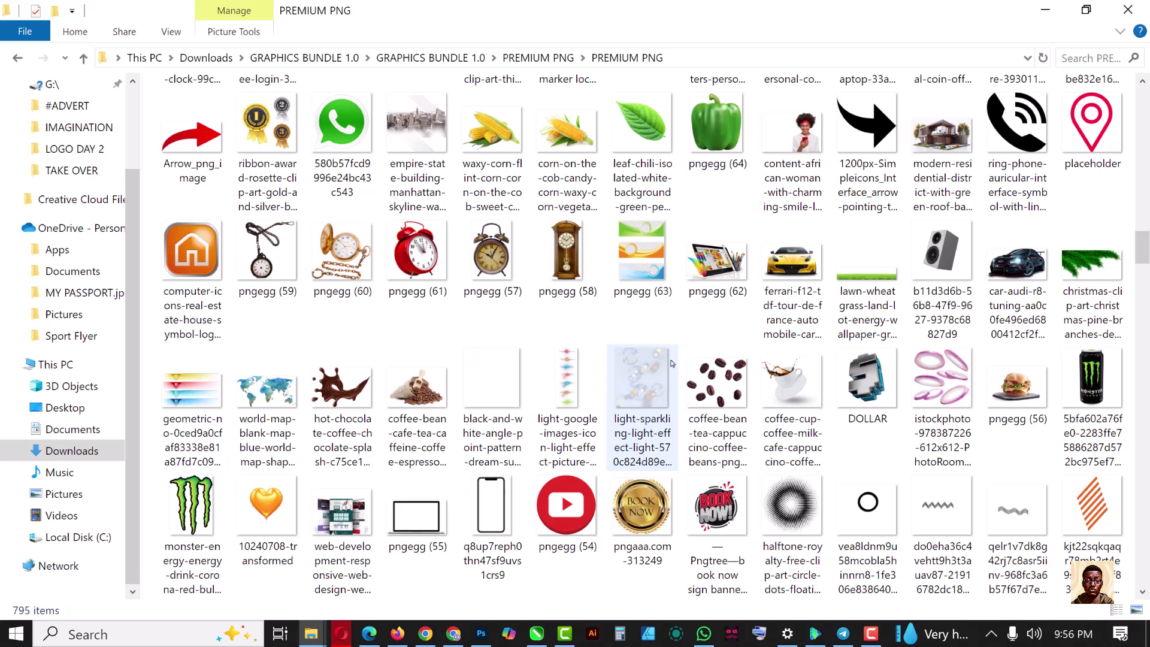
pyautogui.scroll(-5, 665, 350)
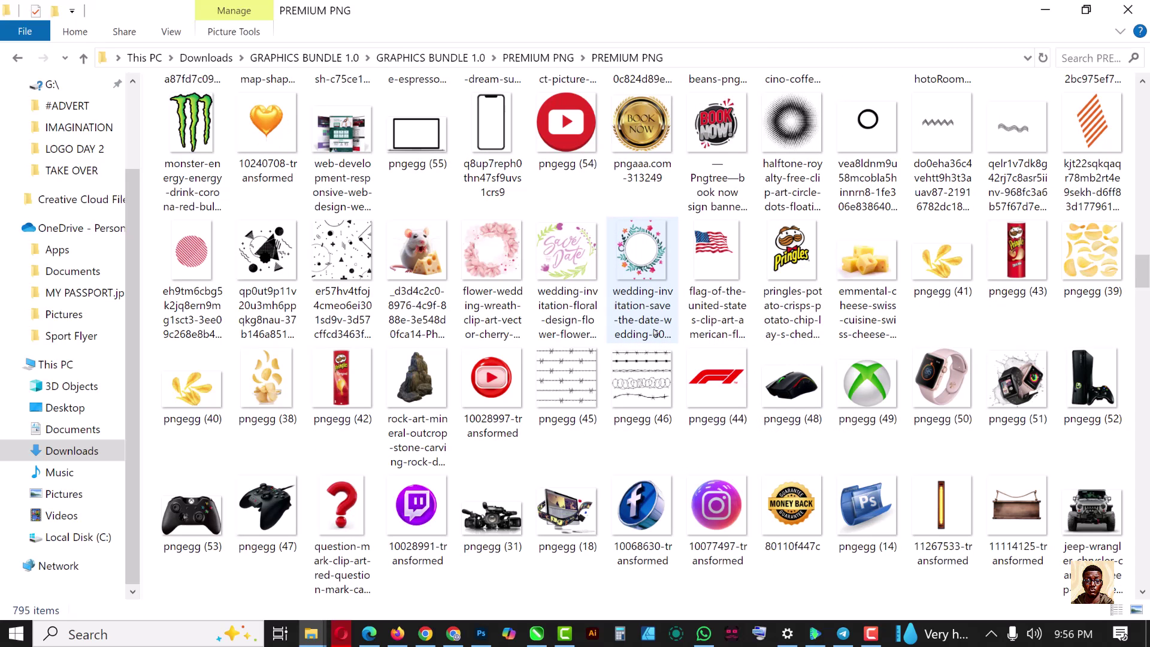
pyautogui.scroll(-4, 656, 332)
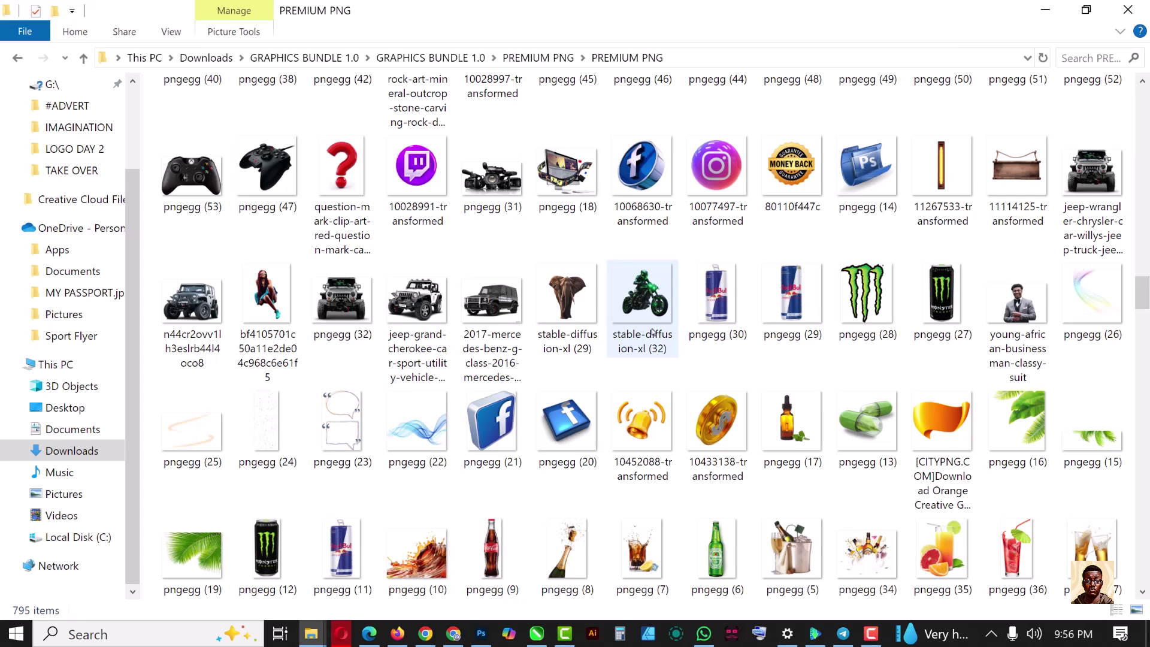
pyautogui.scroll(-5, 653, 332)
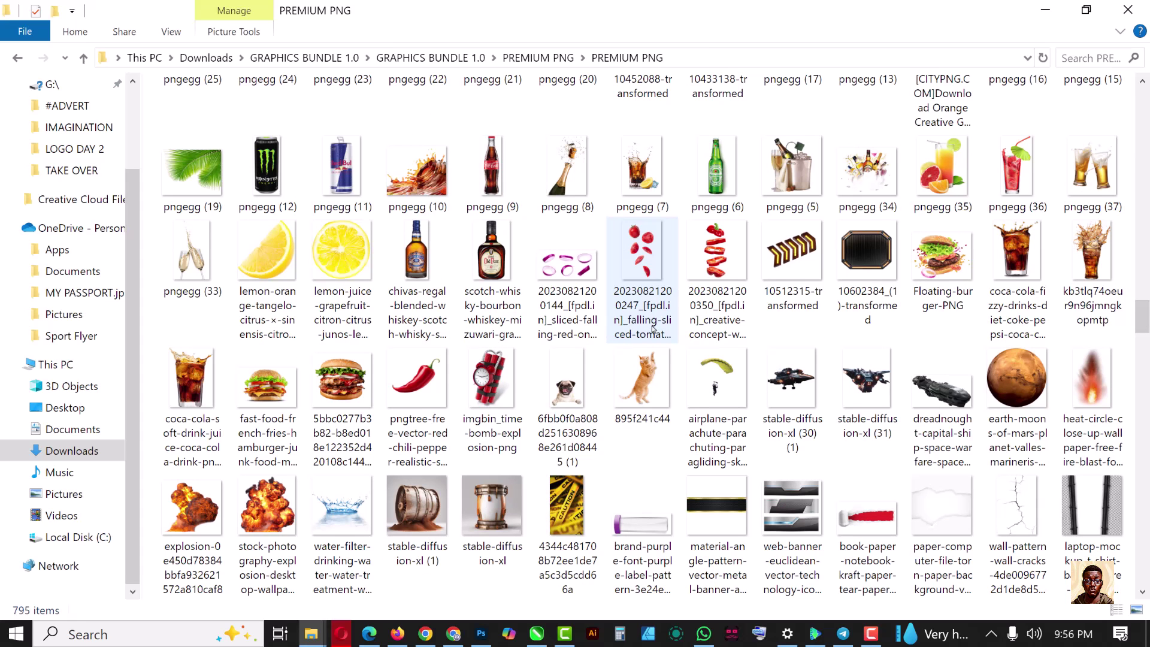
pyautogui.scroll(-5, 653, 329)
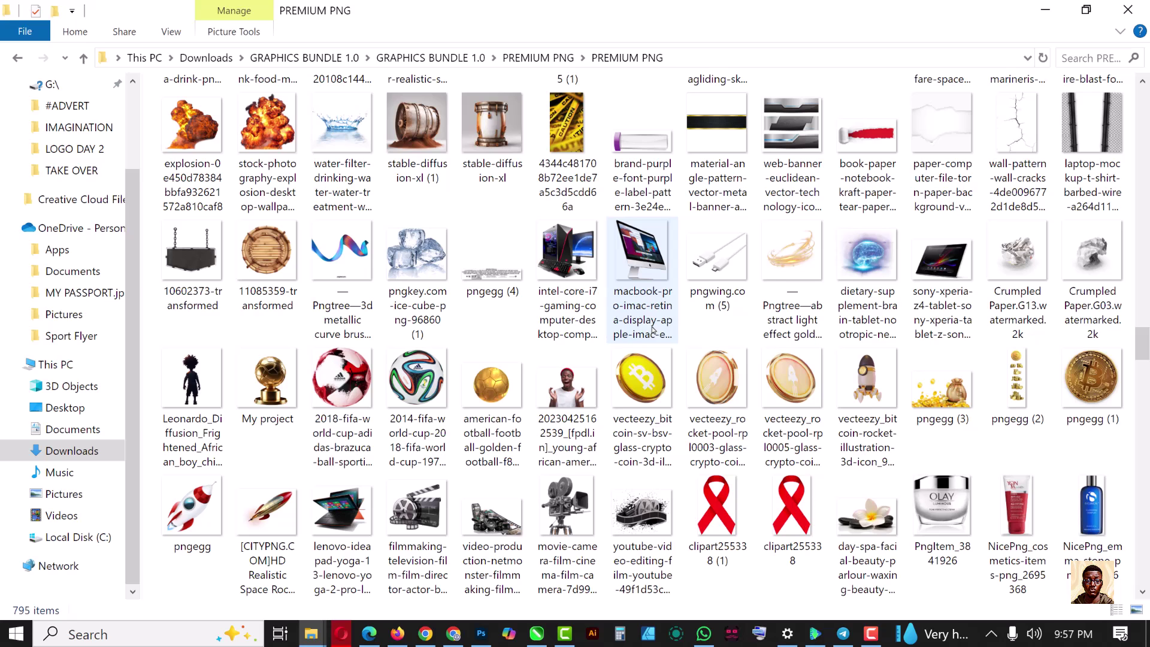
pyautogui.scroll(-5, 653, 330)
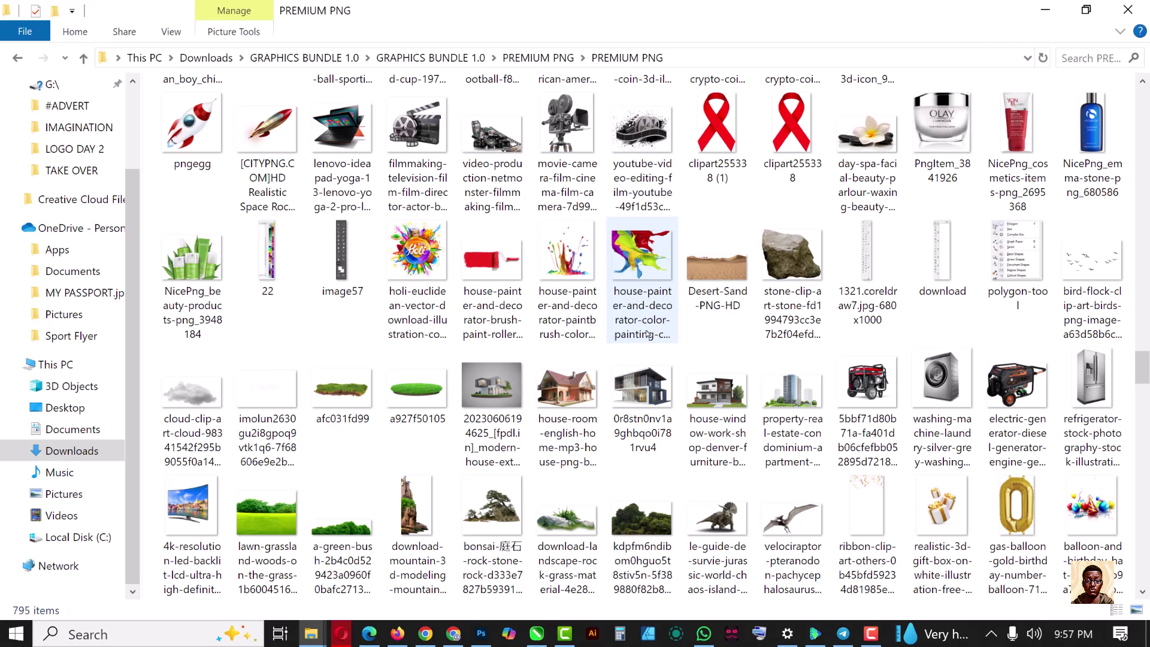
pyautogui.click(343, 245)
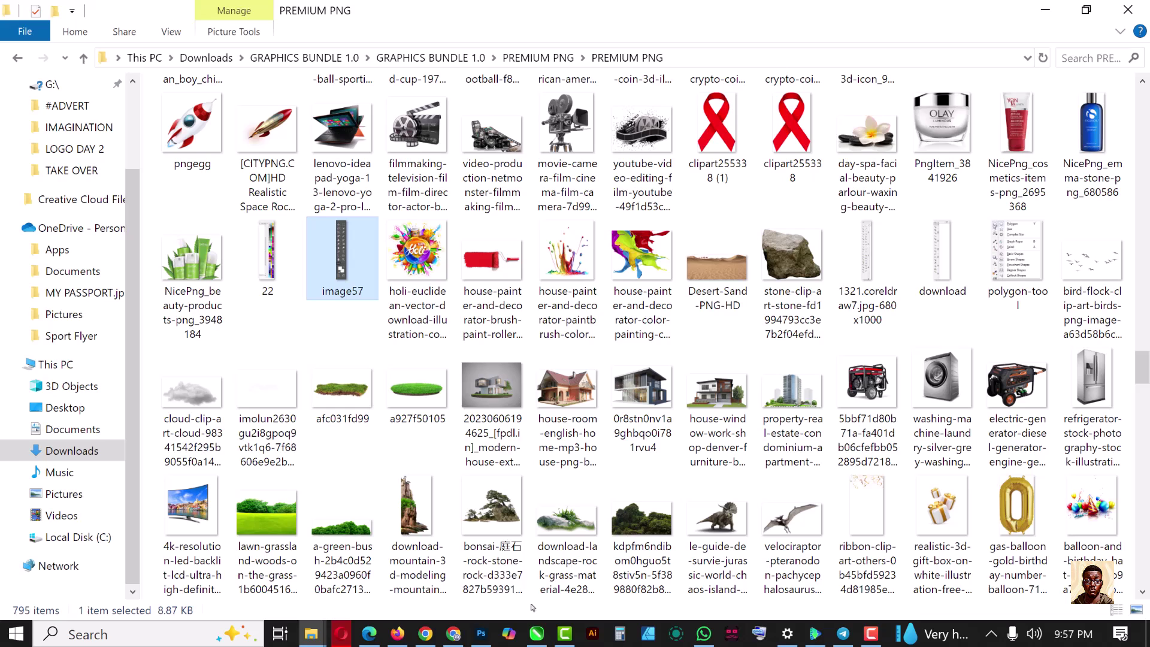
pyautogui.moveTo(532, 607); pyautogui.dragTo(505, 311)
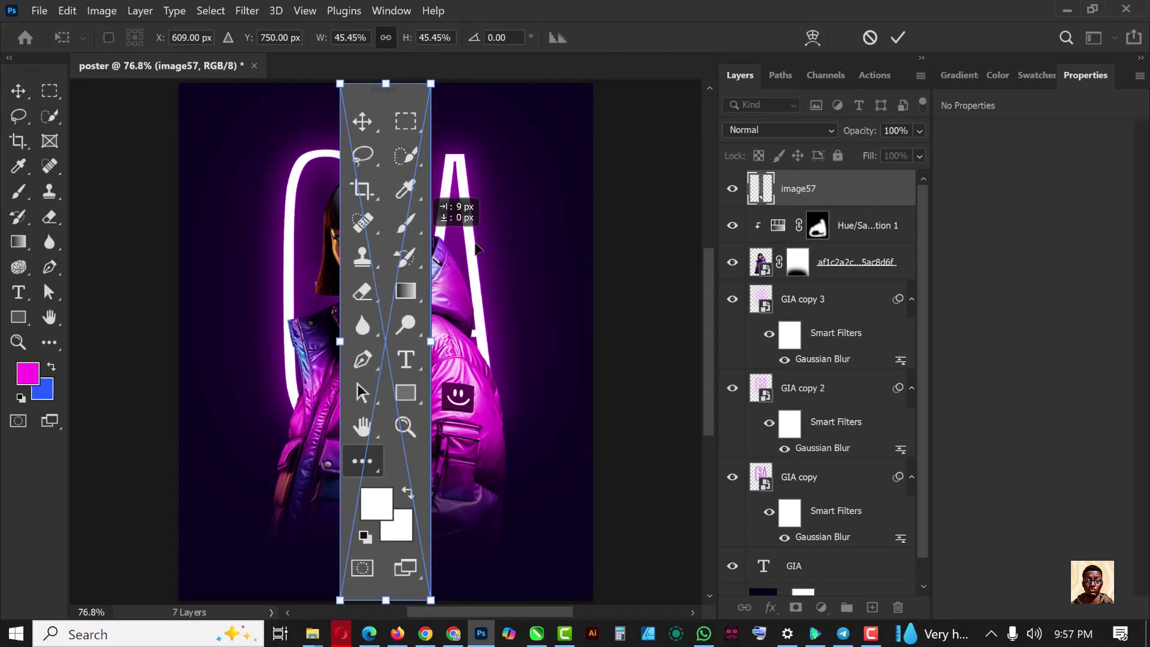
# Step: Place image57 right of the woman at about 25% size and blend it with Color Dodge
pyautogui.moveTo(477, 247); pyautogui.dragTo(587, 259)
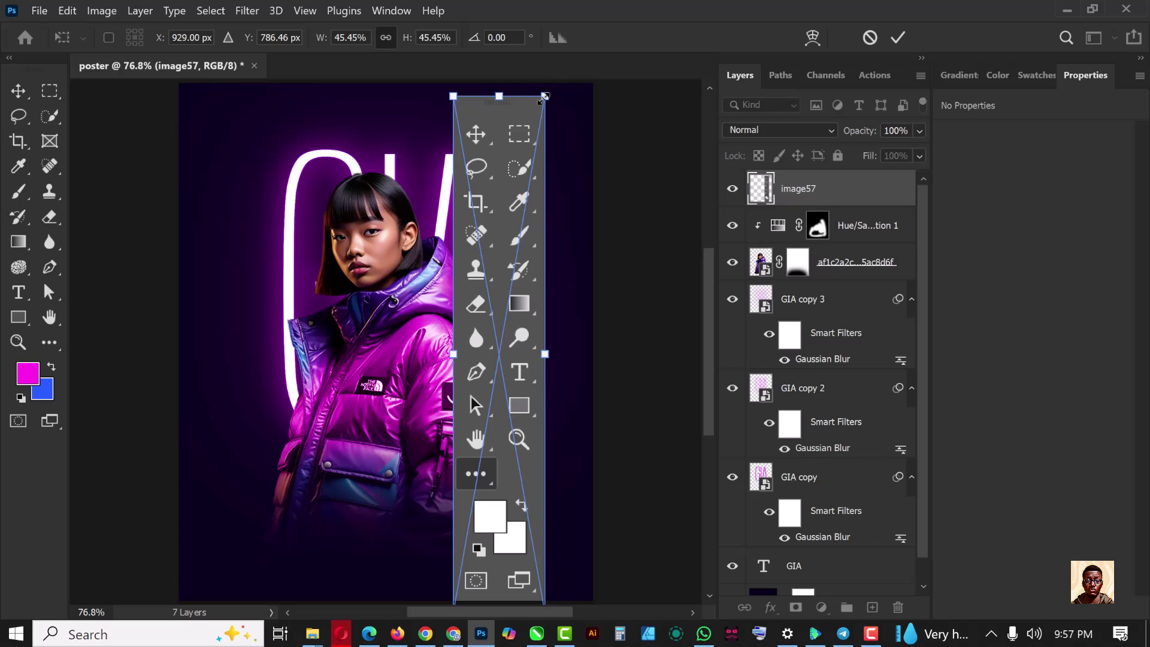
pyautogui.moveTo(545, 96); pyautogui.dragTo(522, 219)
pyautogui.press('Return')
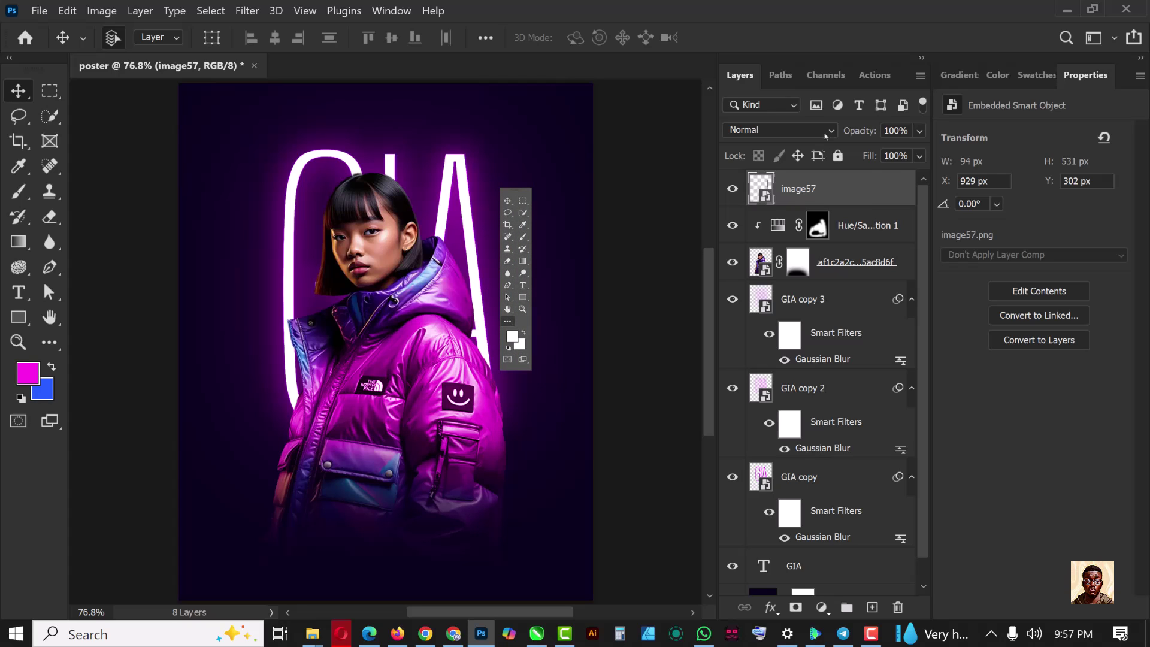
pyautogui.click(825, 135)
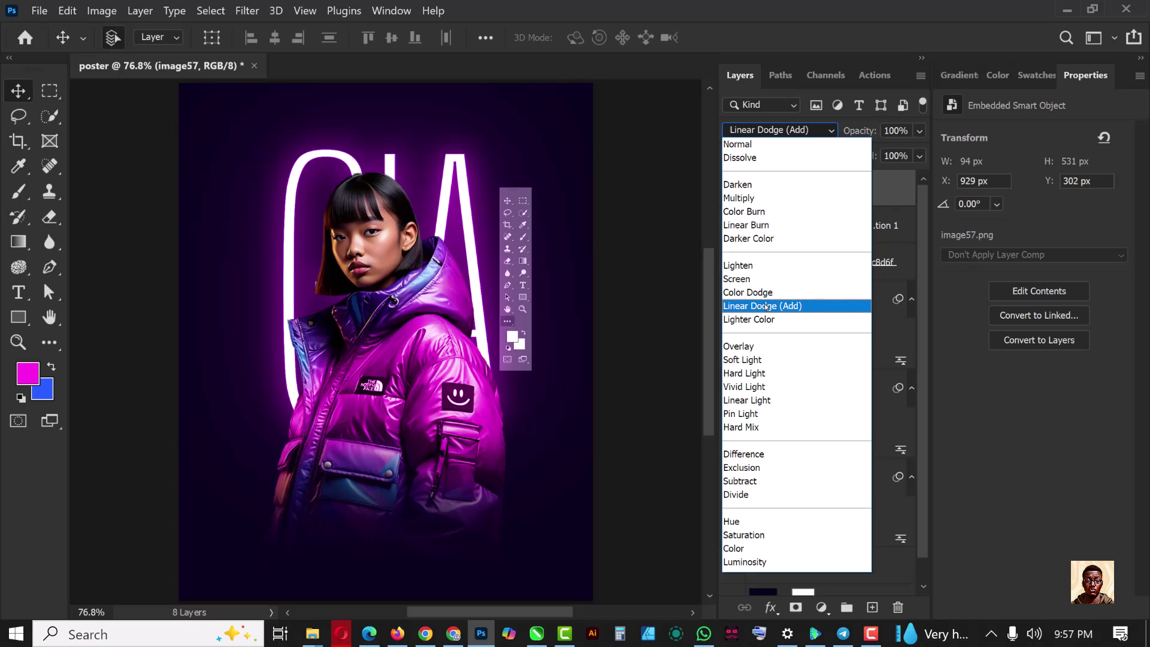
pyautogui.click(764, 292)
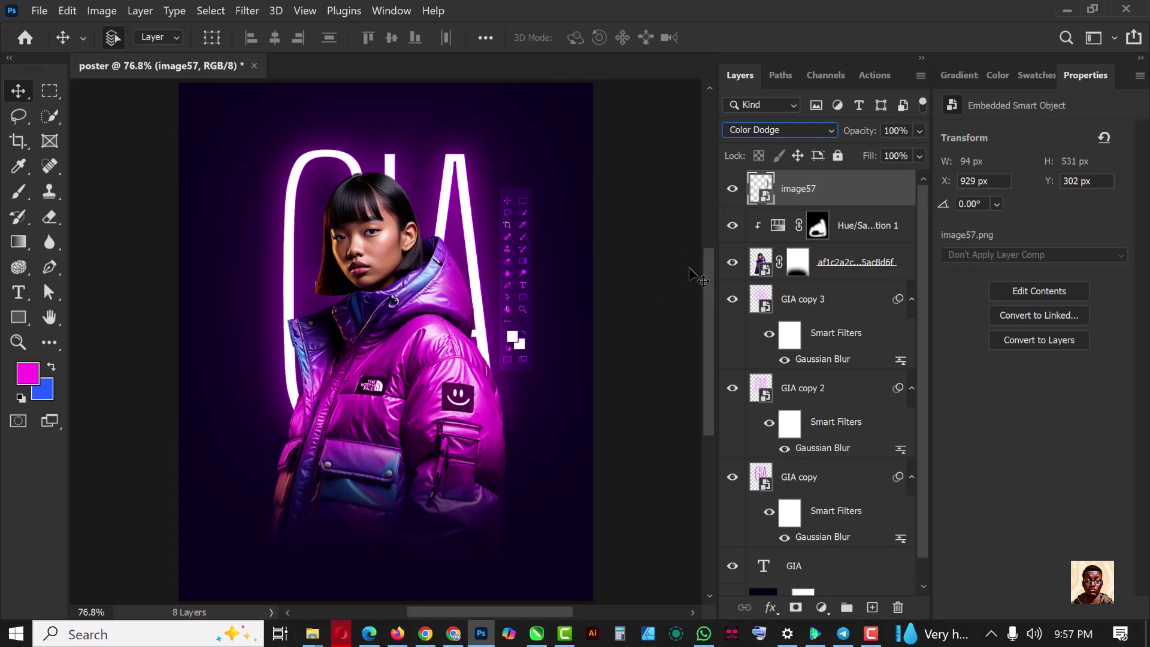
# Step: Split image57's Blend If underlying black slider to 8/53, then duplicate the layer
pyautogui.rightClick(858, 193)
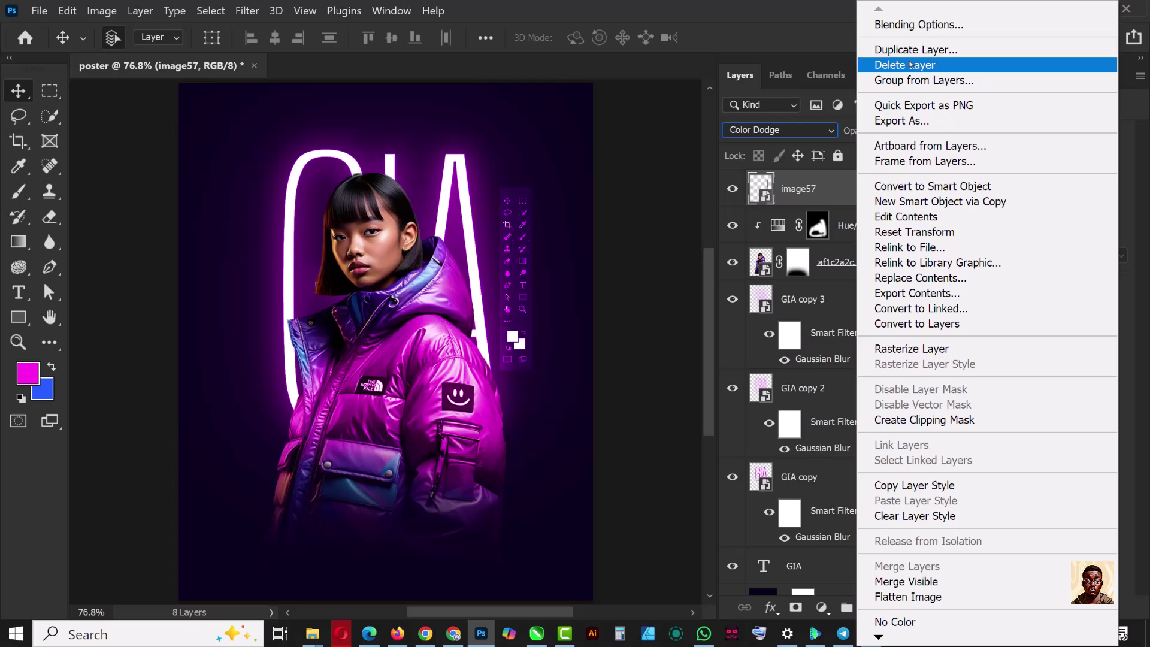
pyautogui.click(925, 22)
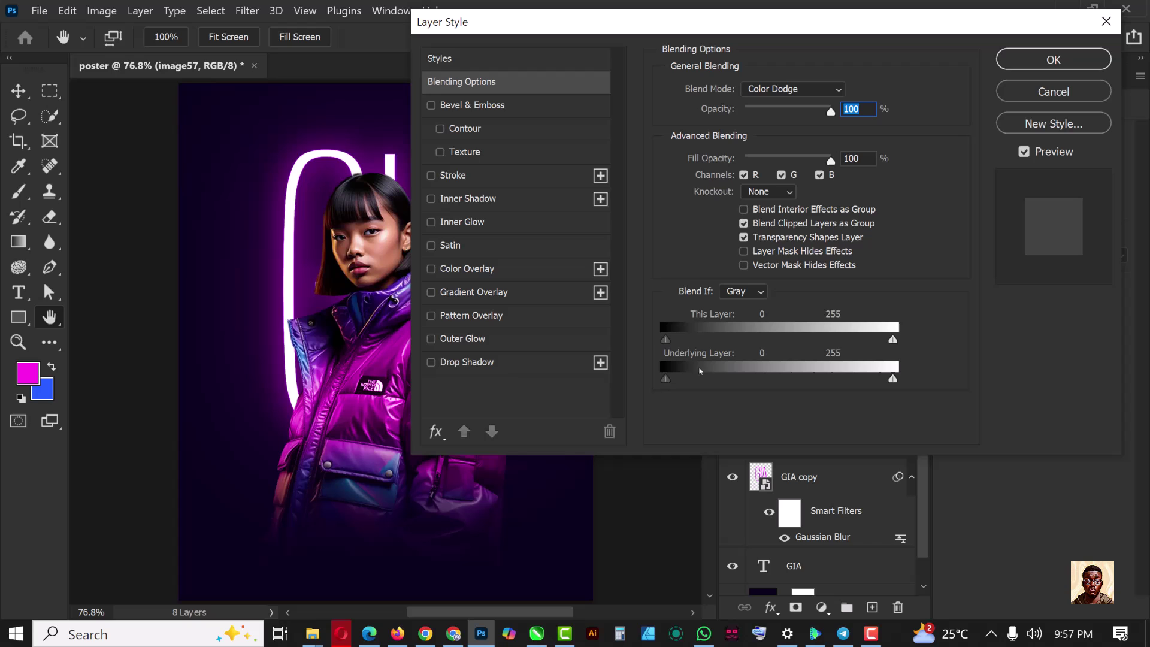
pyautogui.moveTo(642, 27); pyautogui.dragTo(834, 32)
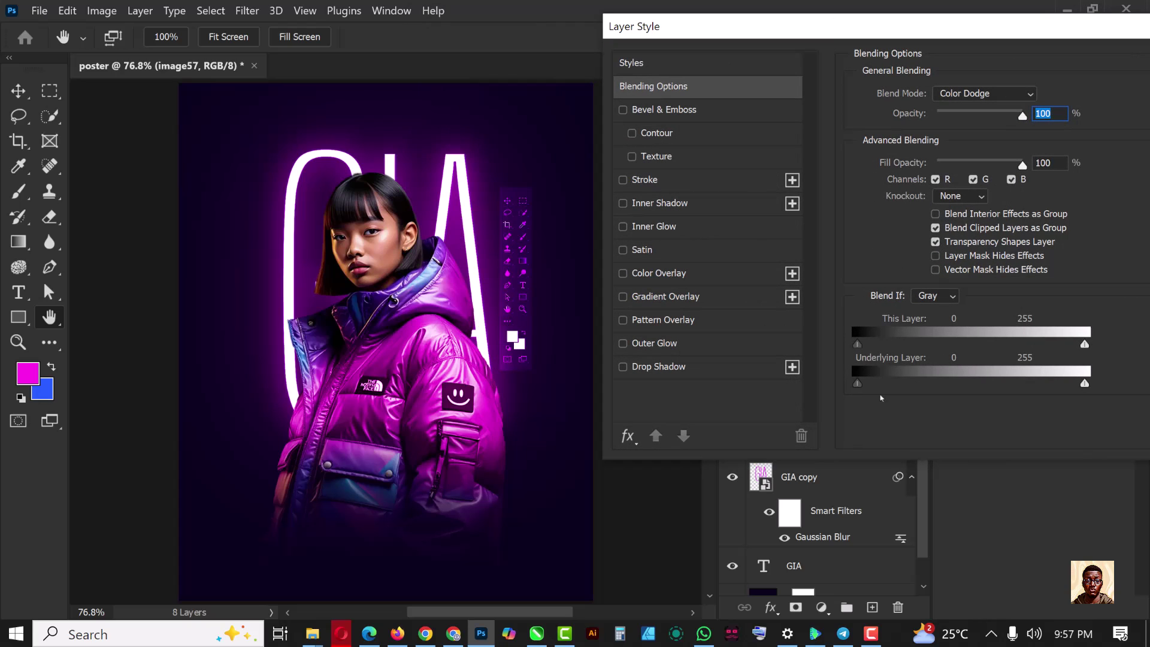
pyautogui.moveTo(861, 383)
pyautogui.mouseDown()
pyautogui.moveTo(913, 389)
pyautogui.moveTo(863, 385)
pyautogui.mouseUp()
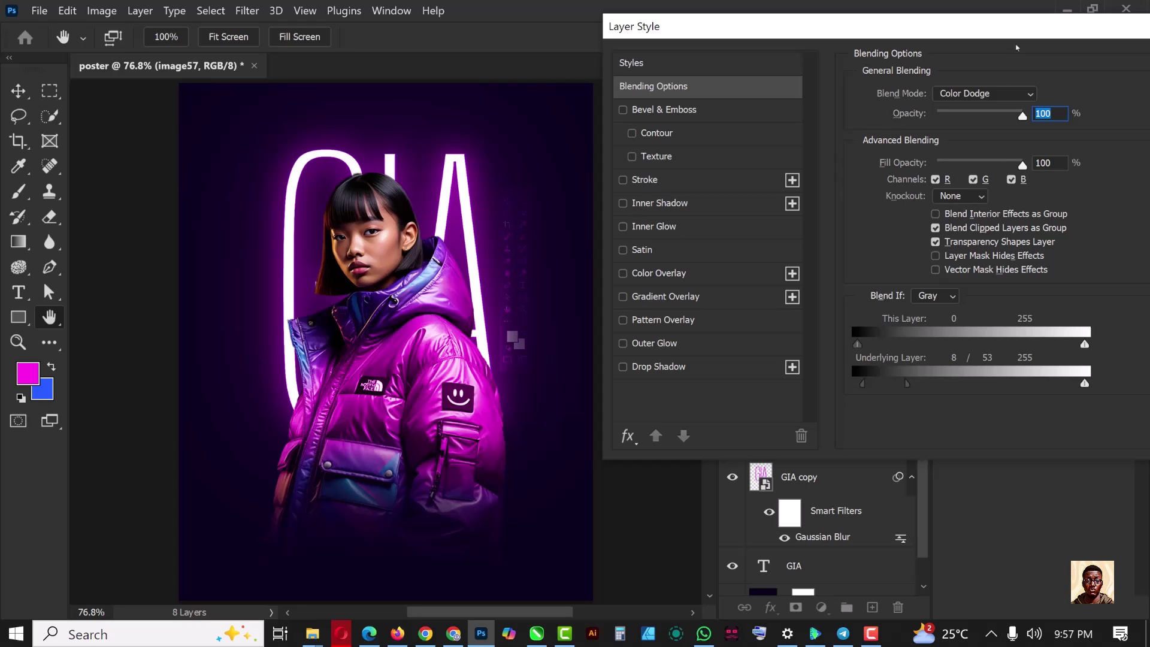
pyautogui.moveTo(1012, 29); pyautogui.dragTo(923, 36)
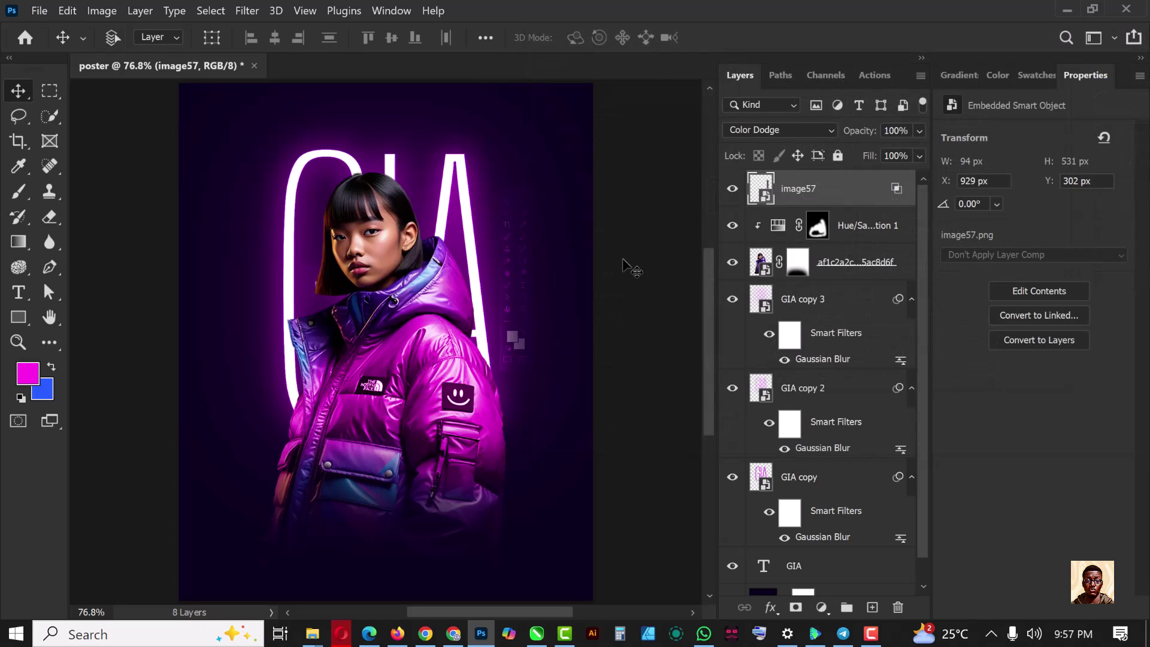
pyautogui.hotkey('ctrl', 'j')
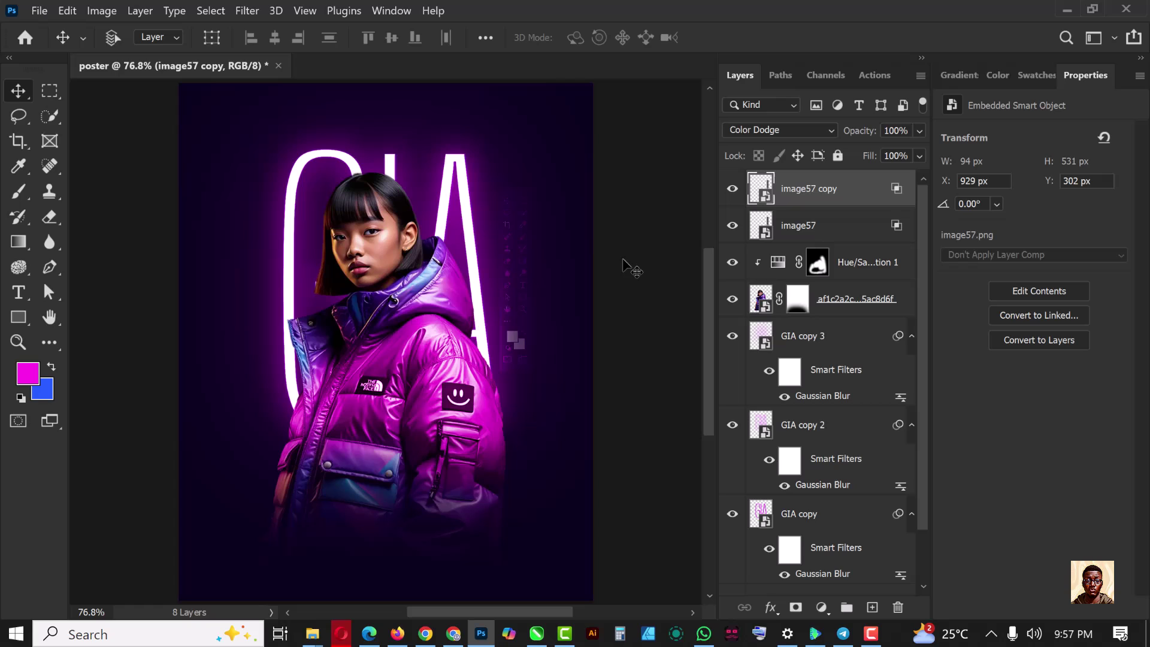
# Step: Keep the copy on Color Dodge, add a third copy, and group all three at 43% opacity
pyautogui.click(824, 133)
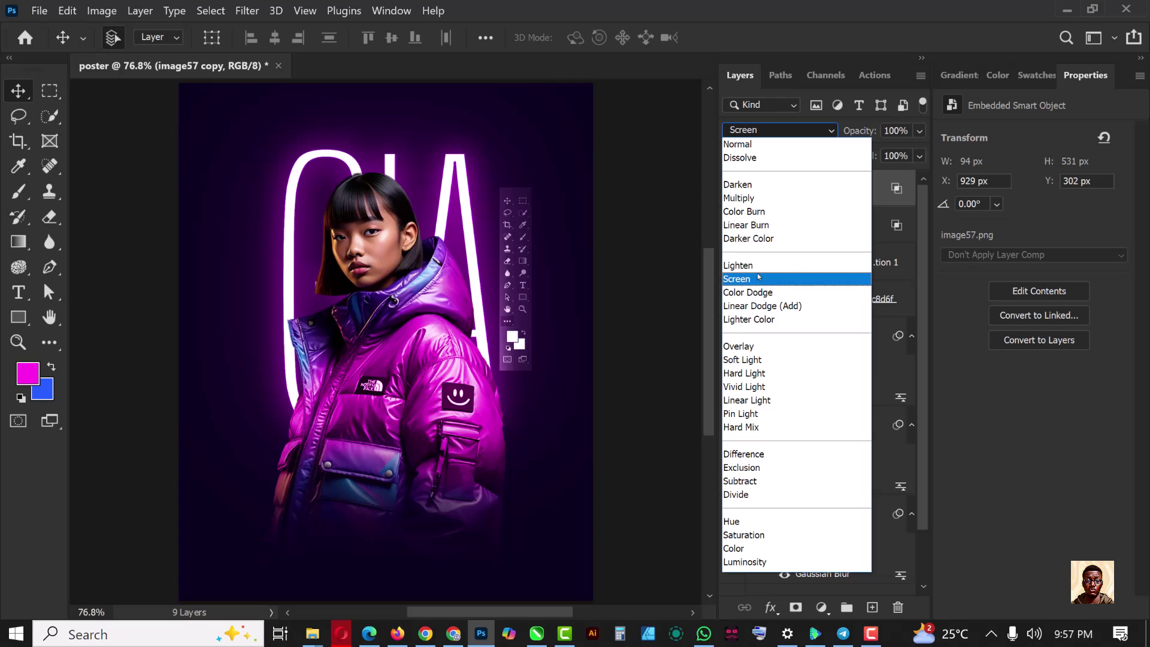
pyautogui.click(757, 293)
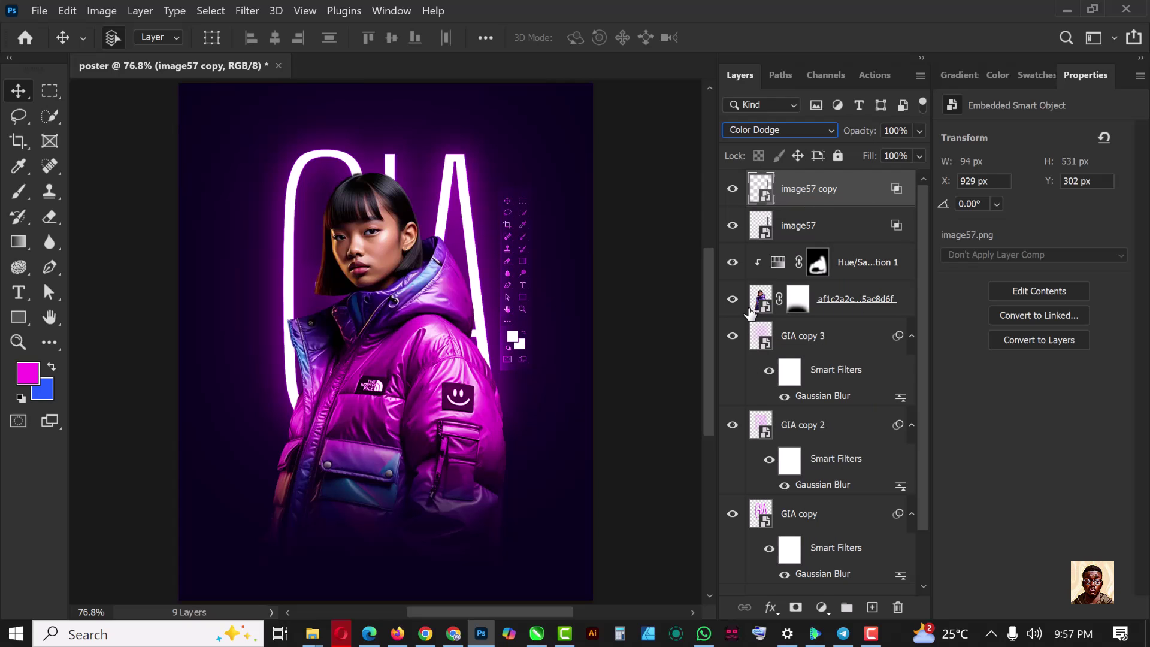
pyautogui.hotkey('ctrl', 'j')
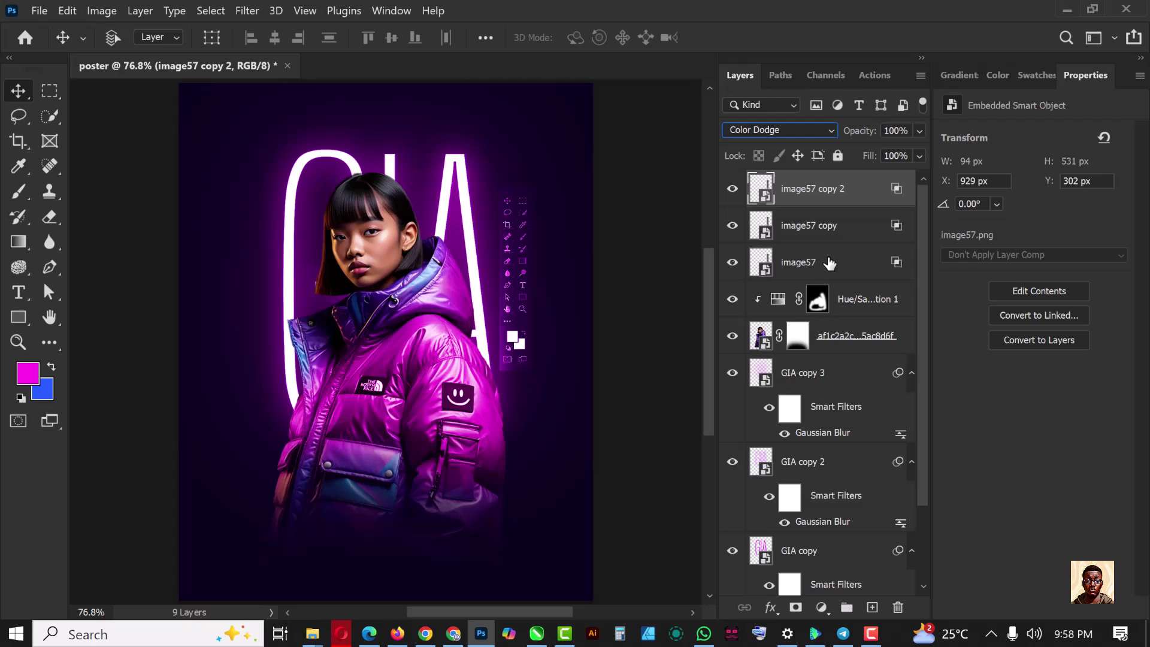
pyautogui.click(829, 263)
pyautogui.keyDown('shift'); pyautogui.click(858, 191); pyautogui.keyUp('shift')
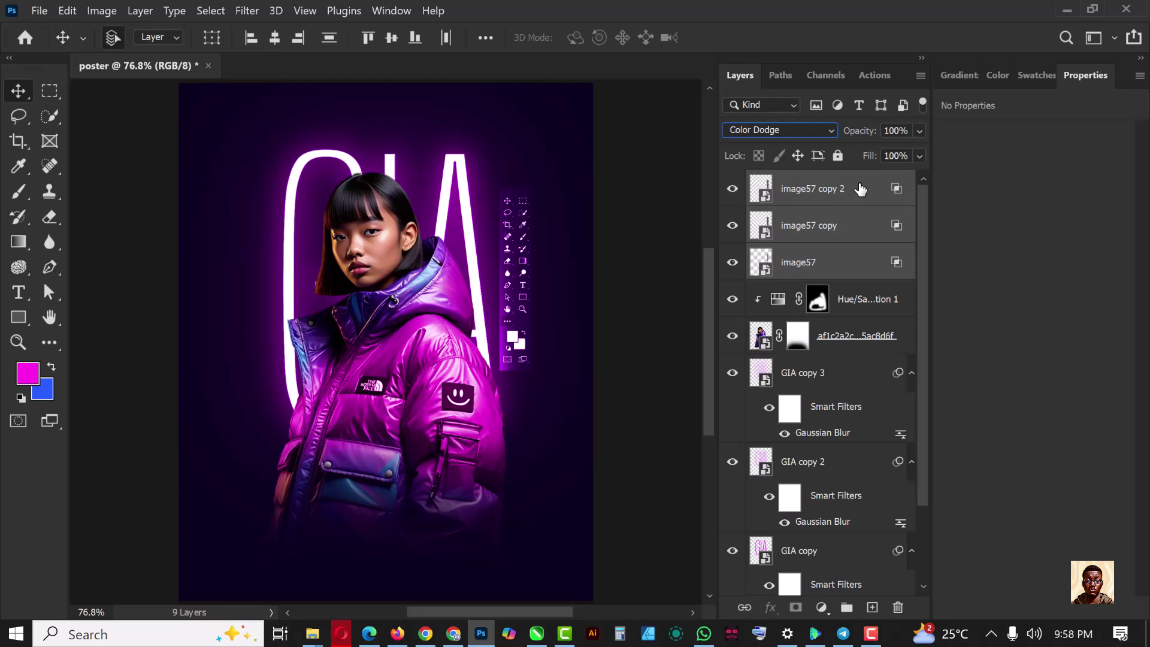
pyautogui.hotkey('ctrl', 'g')
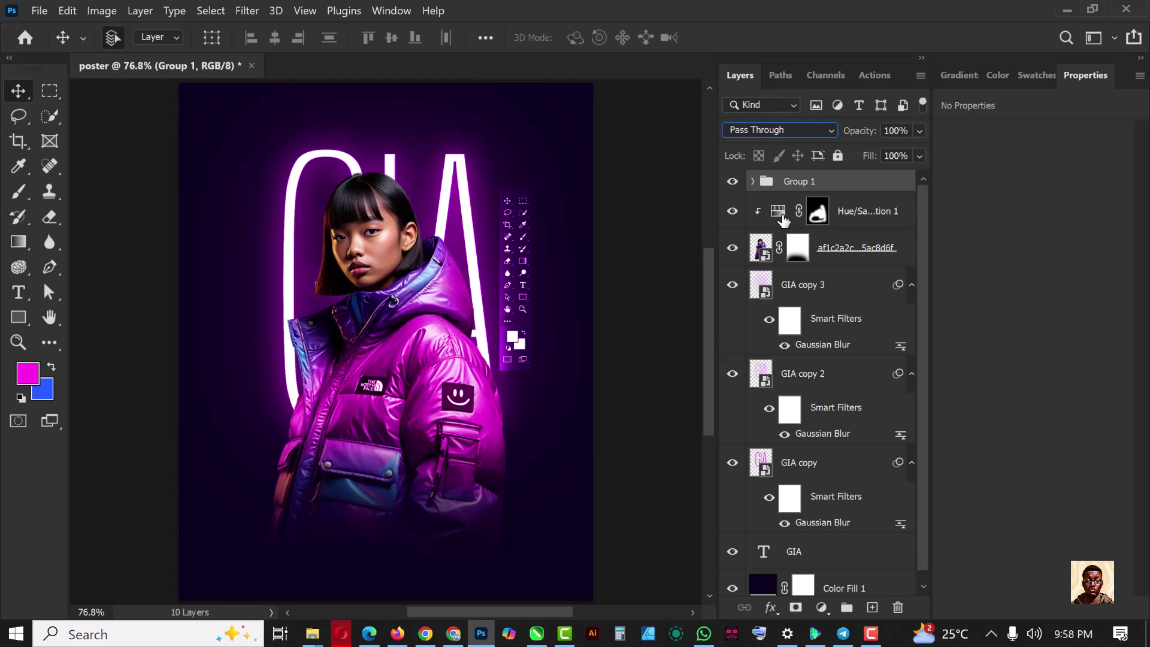
pyautogui.click(922, 133)
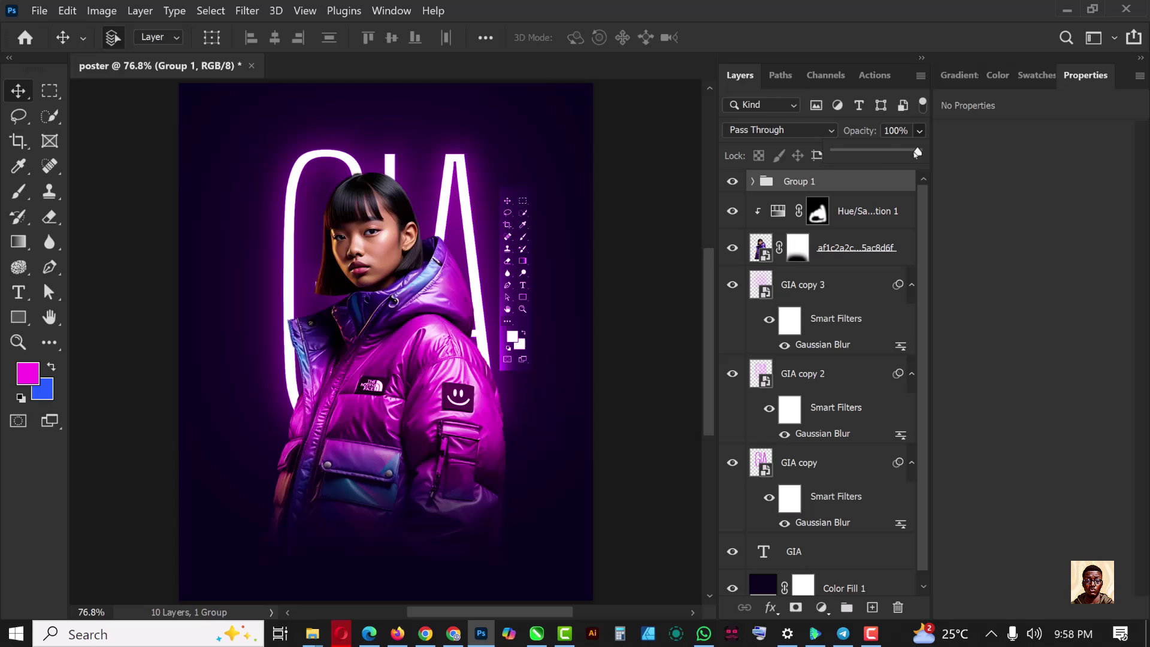
pyautogui.moveTo(920, 151); pyautogui.dragTo(872, 158)
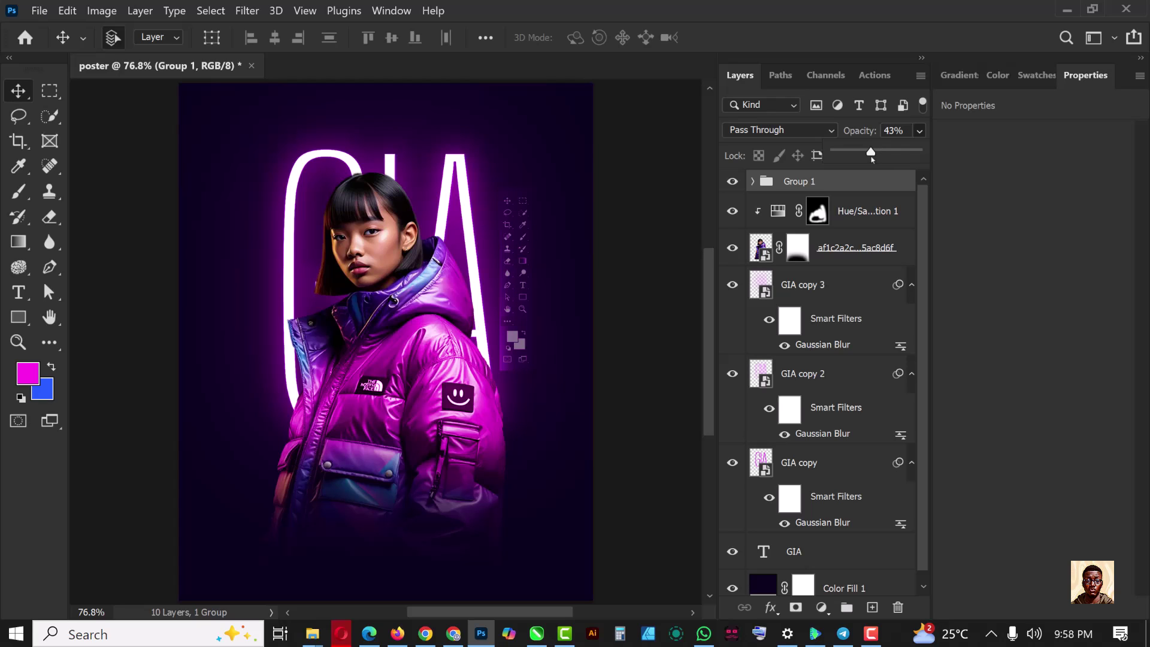
# Step: Mask Group 1 and paint black to hide the upper part of the graphic
pyautogui.click(796, 609)
pyautogui.press('d')
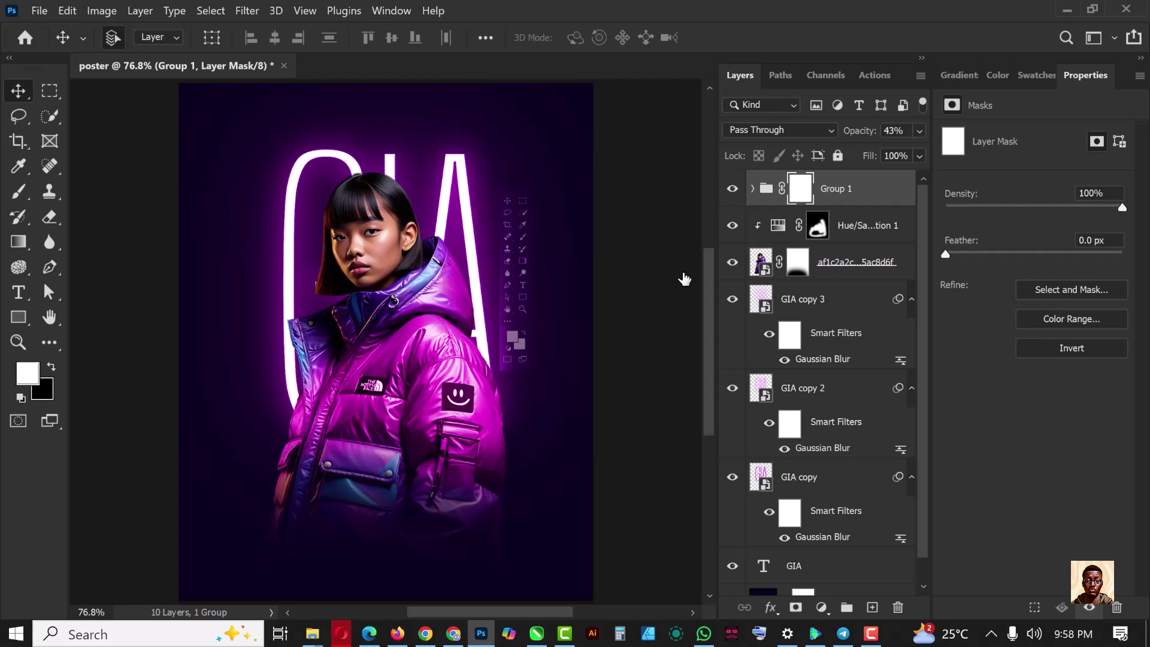
pyautogui.press('b')
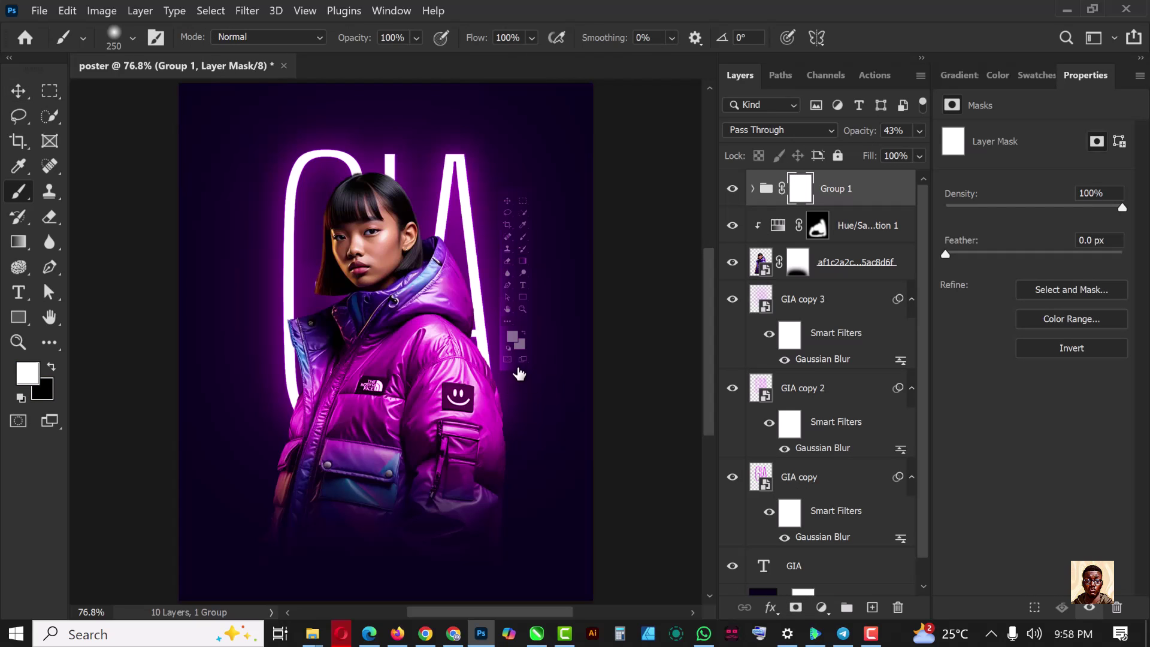
pyautogui.press('x')
pyautogui.moveTo(508, 385); pyautogui.dragTo(496, 446)
pyautogui.moveTo(505, 169)
pyautogui.mouseDown()
pyautogui.moveTo(488, 216)
pyautogui.moveTo(511, 137)
pyautogui.mouseUp()
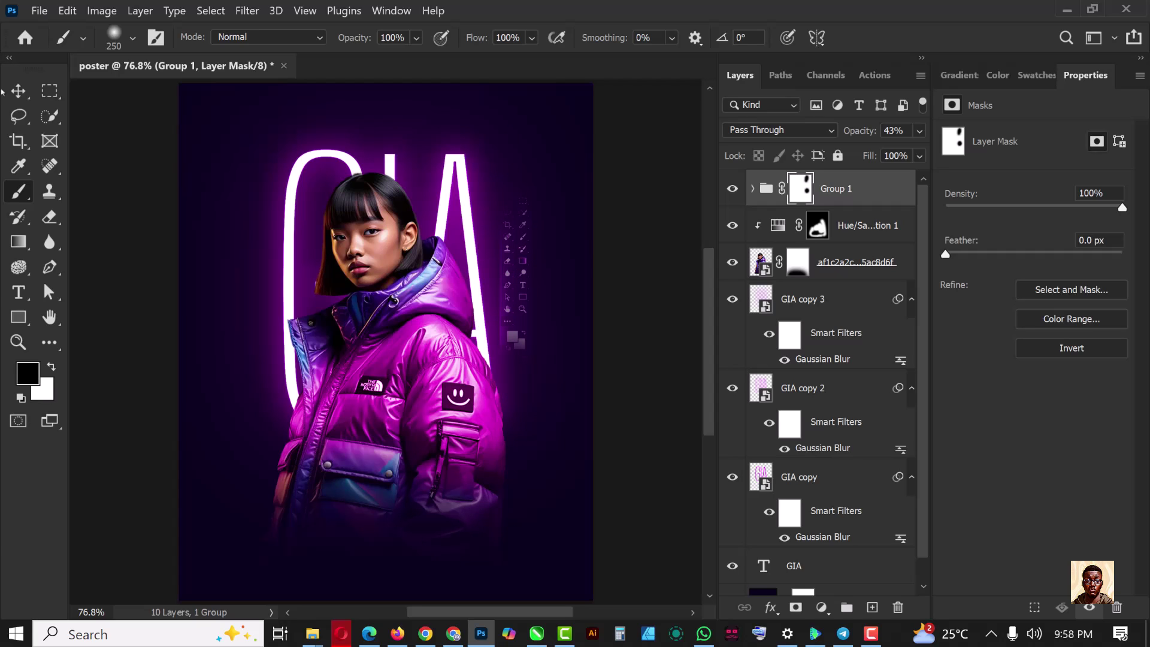
pyautogui.press('v')
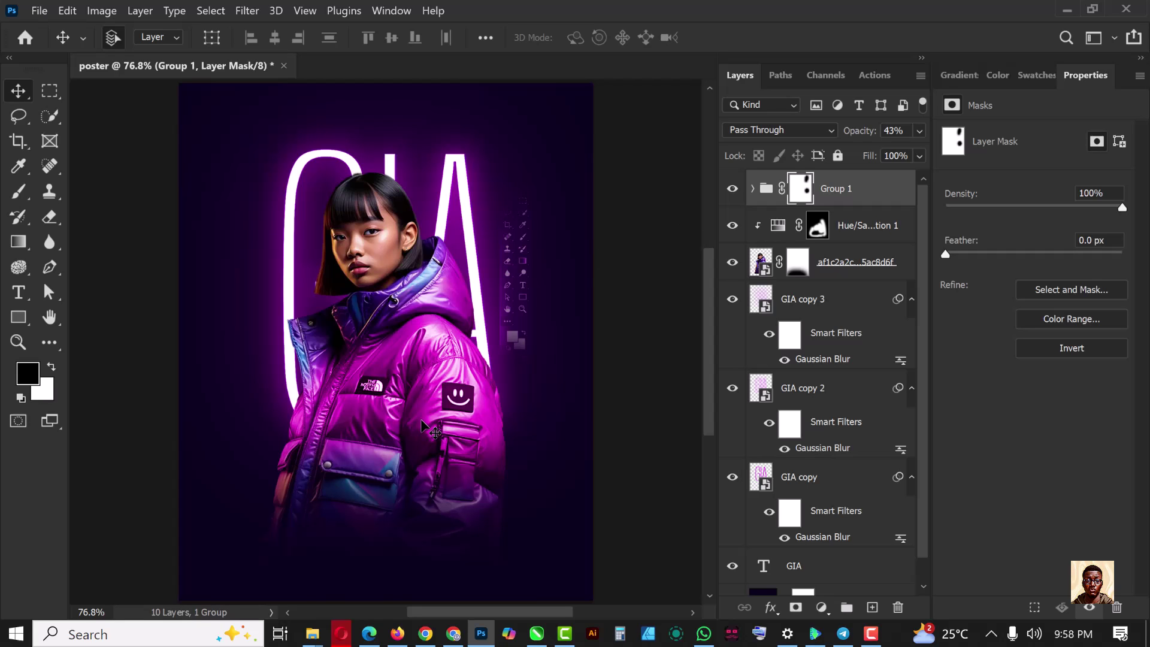
pyautogui.moveTo(315, 634)
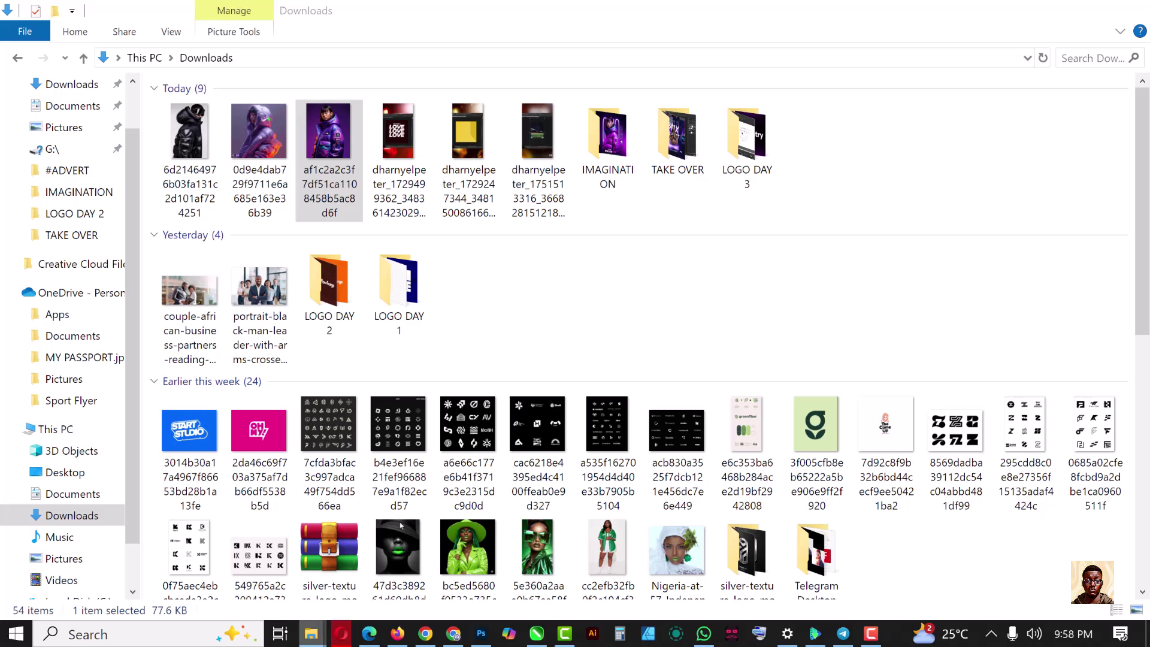
# Step: Open IMAGINATION > RESOURCE FILE in File Explorer and drag the TEXT image into the Photoshop poster
pyautogui.click(418, 558)
pyautogui.doubleClick(593, 156)
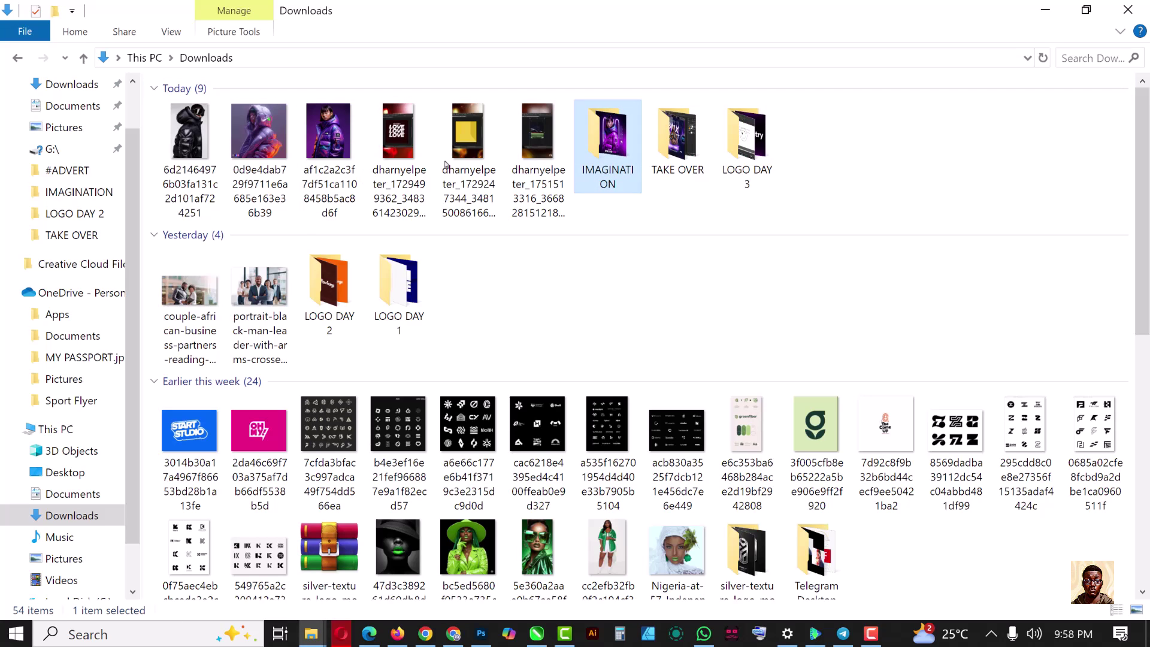
pyautogui.doubleClick(198, 139)
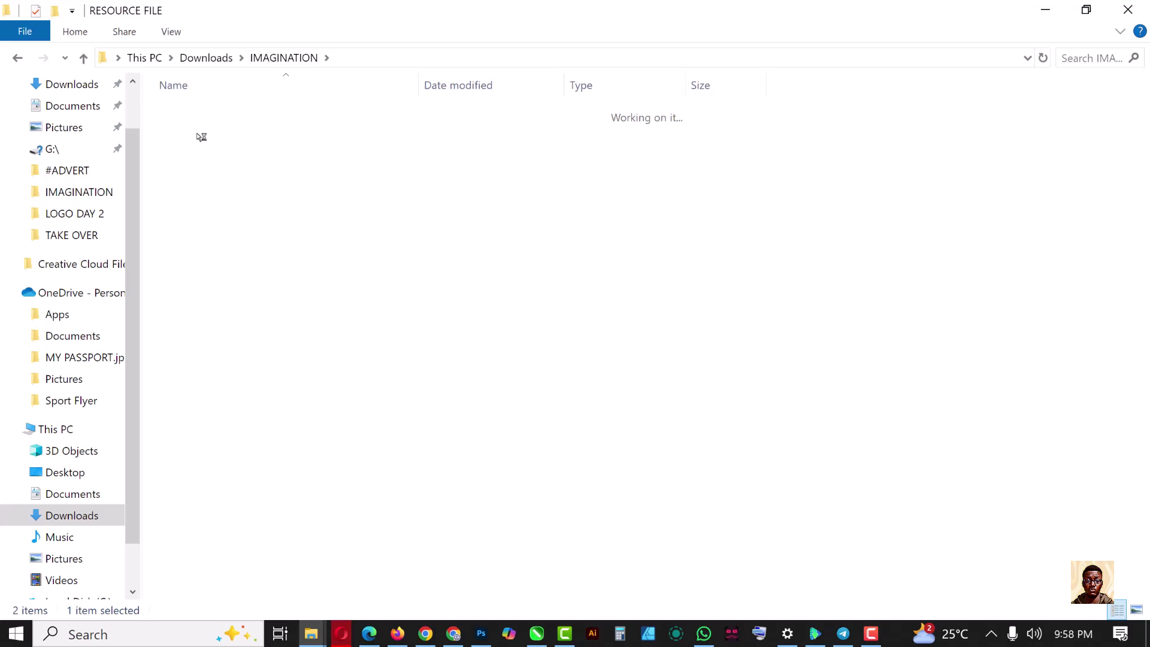
pyautogui.moveTo(205, 142); pyautogui.dragTo(443, 333)
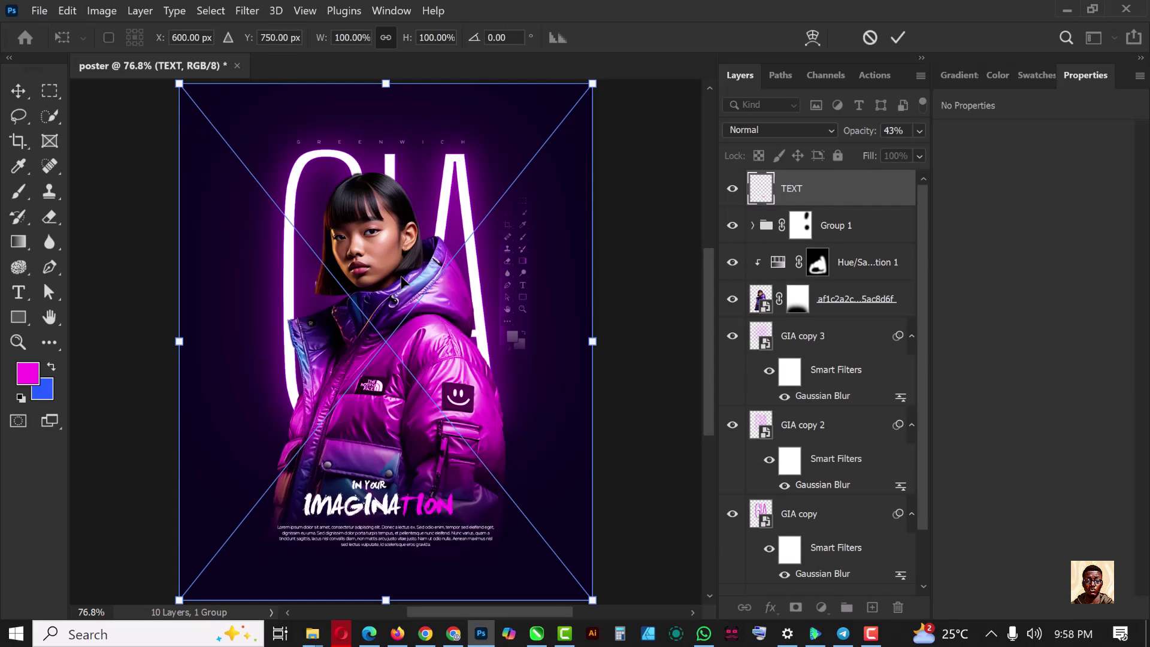
# Step: Scale the placed TEXT artwork up to about 104.21% and commit the transform
pyautogui.scroll(-1, 436, 285)
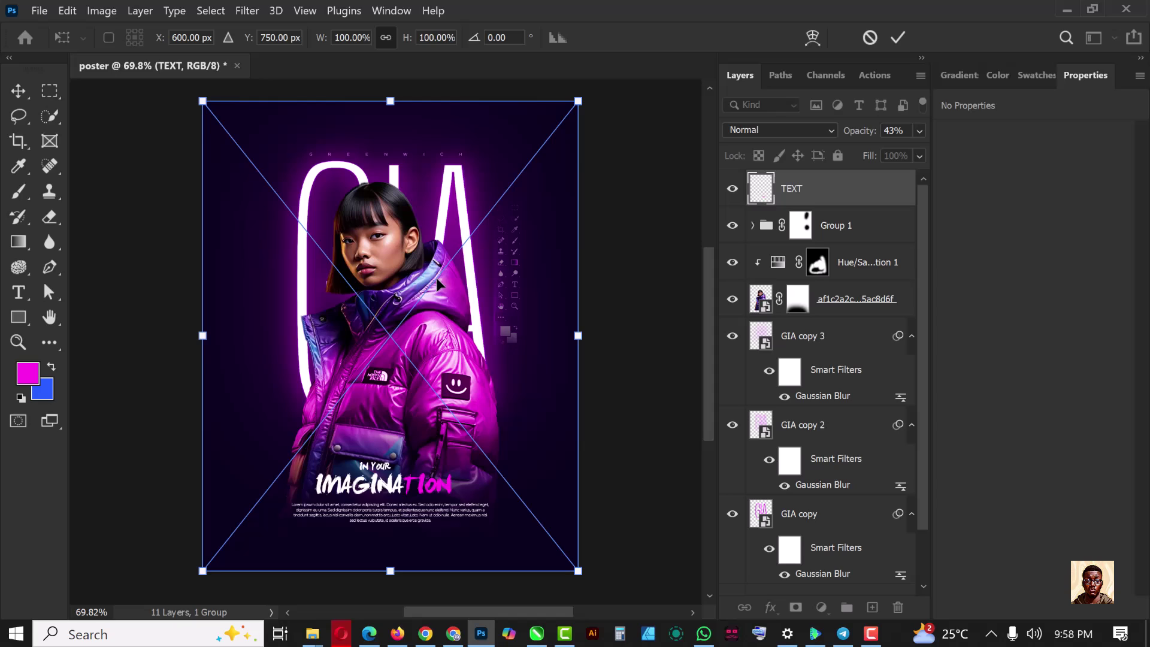
pyautogui.moveTo(580, 99); pyautogui.dragTo(593, 92)
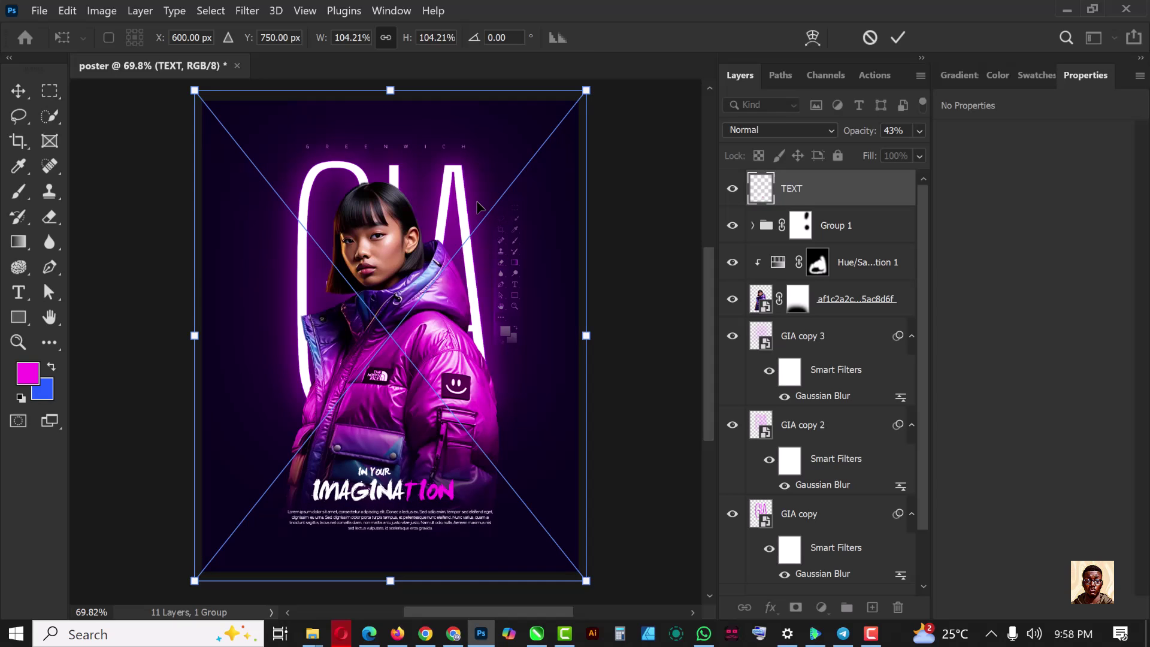
pyautogui.press('Return')
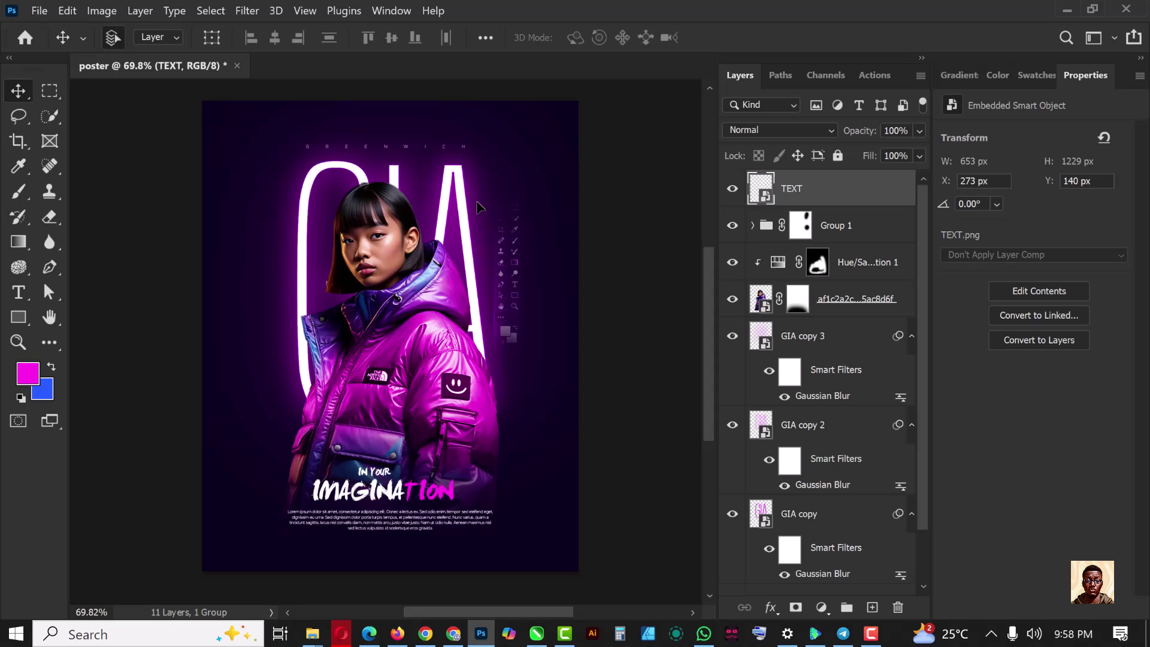
# Step: Add a new empty Layer 1 above the TEXT layer
pyautogui.scroll(3, 435, 160)
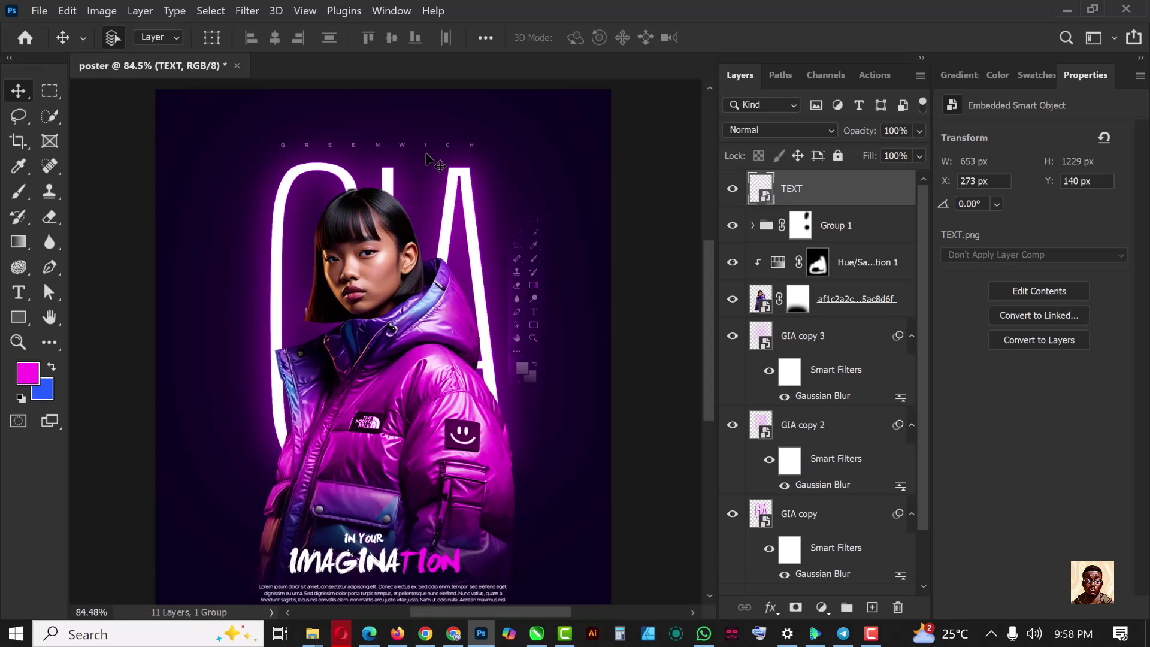
pyautogui.scroll(-3, 426, 157)
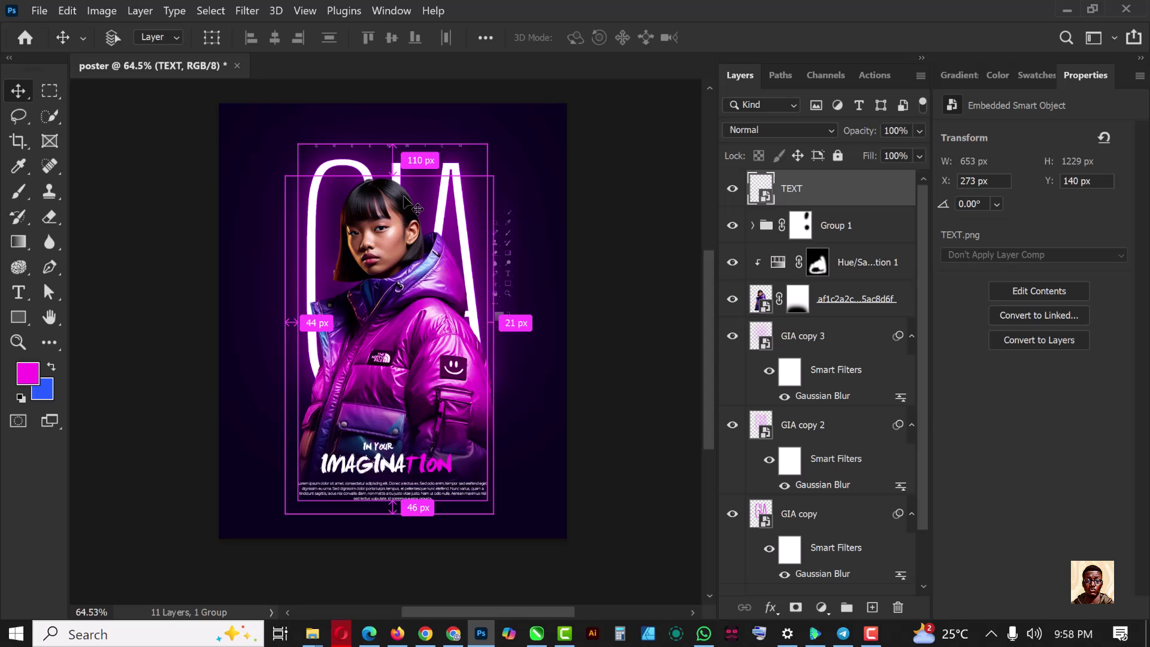
pyautogui.scroll(2, 413, 204)
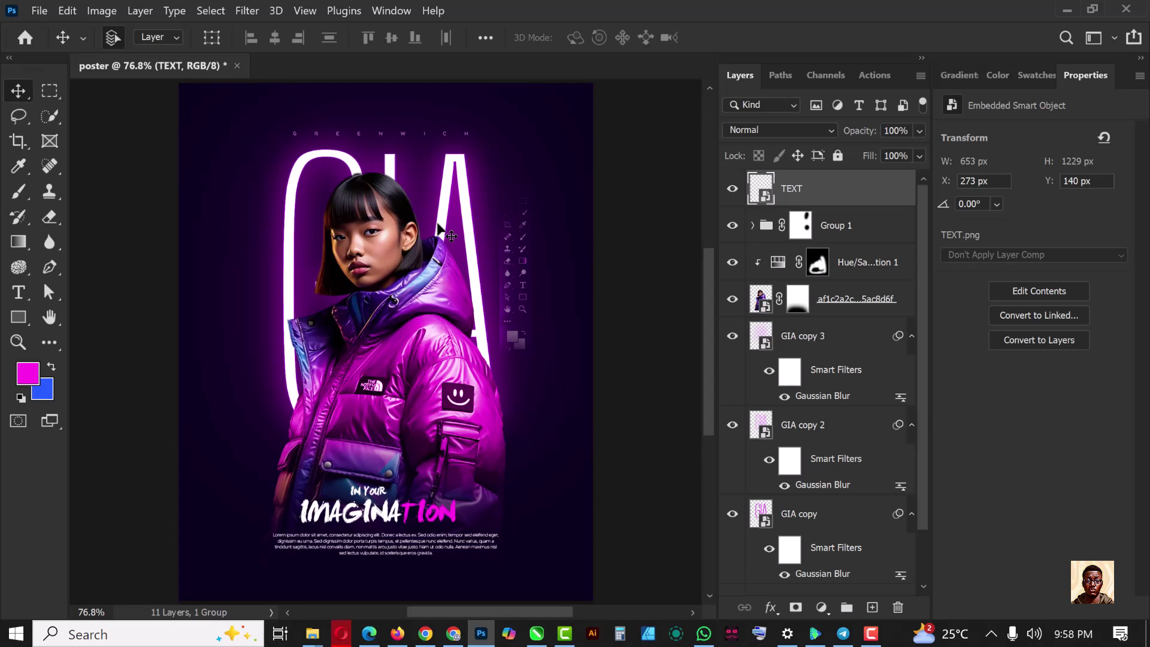
pyautogui.scroll(-2, 502, 229)
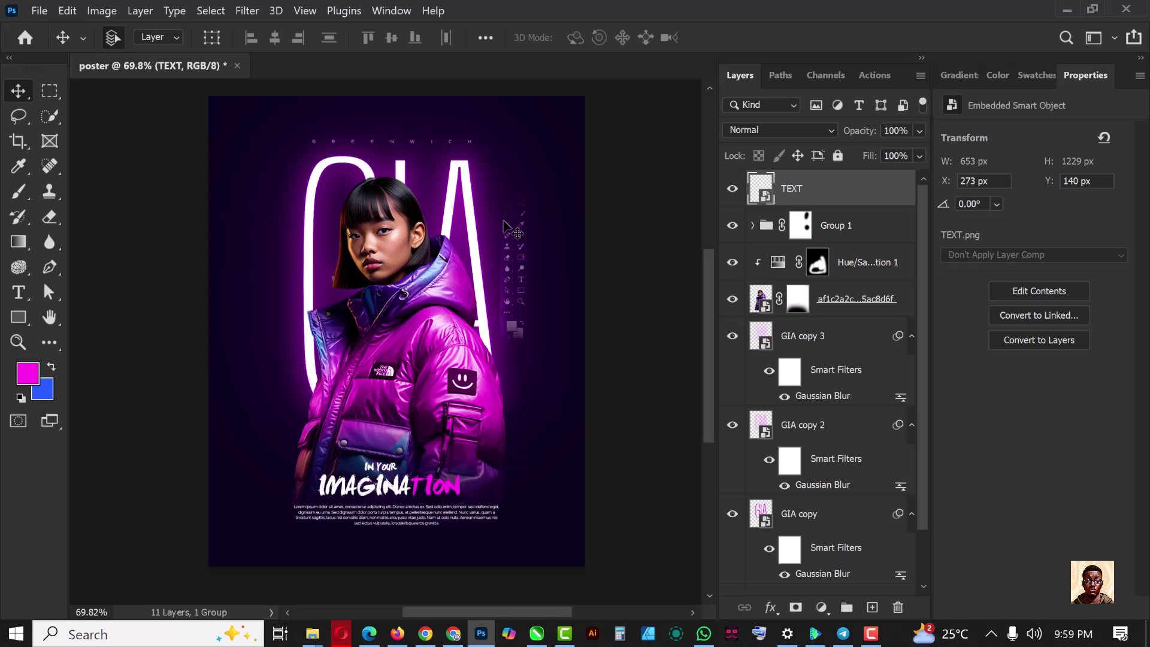
pyautogui.scroll(2, 503, 226)
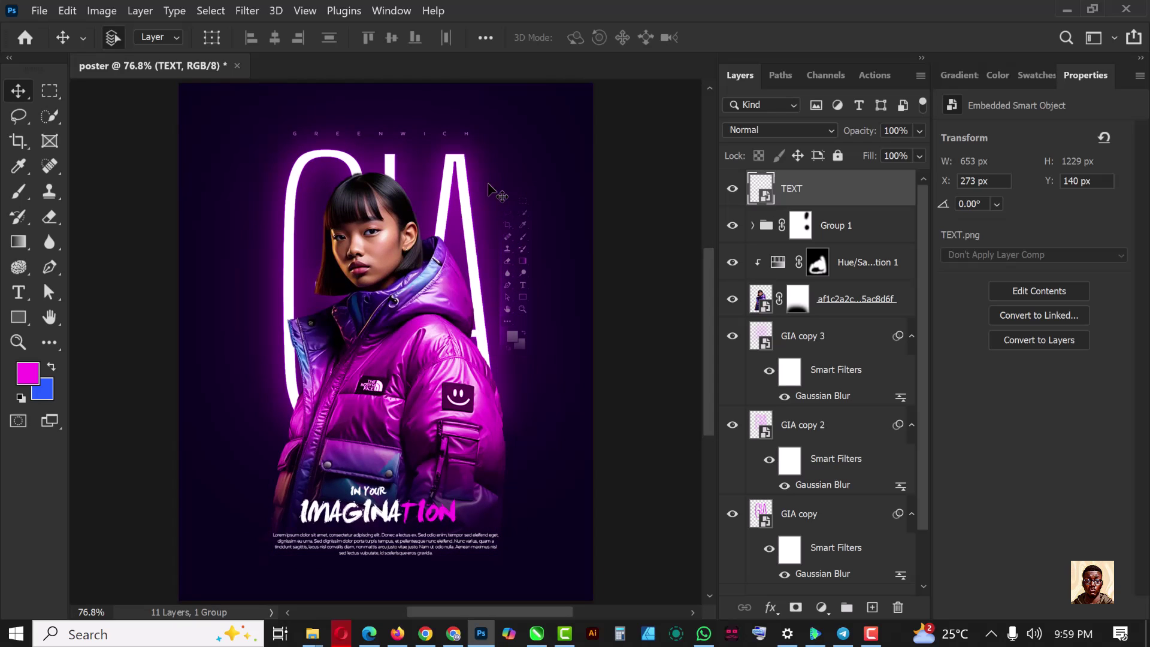
pyautogui.click(873, 607)
pyautogui.scroll(-4, 491, 325)
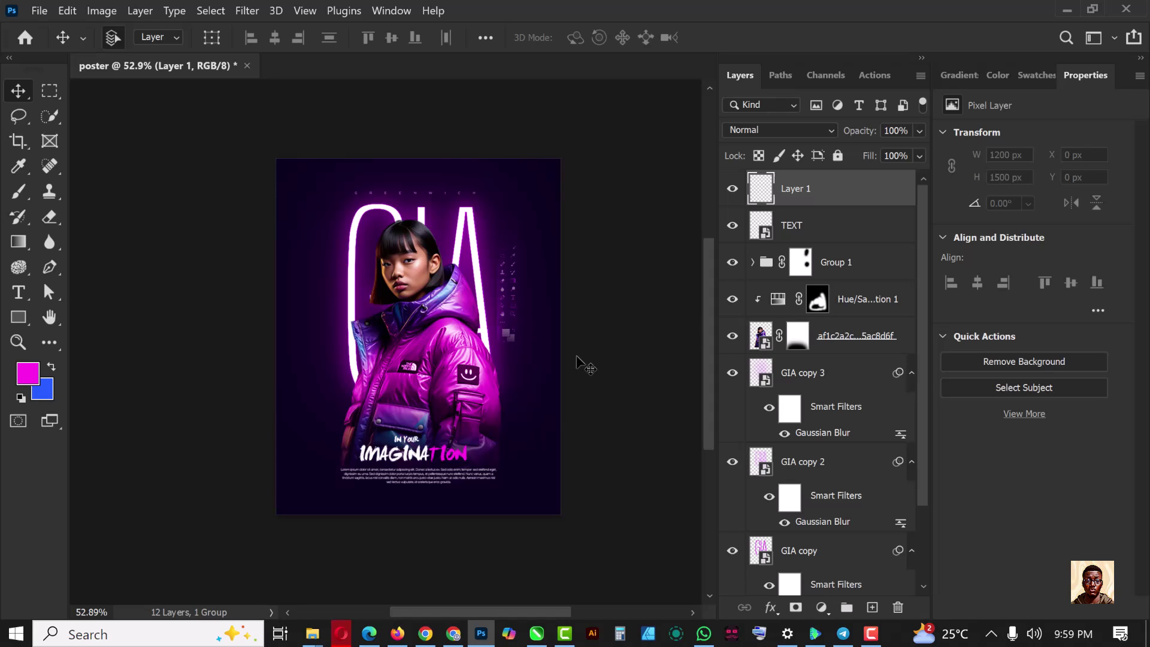
# Step: With an 800 px magenta brush, paint a soft glow along the poster's left edge
pyautogui.press('b')
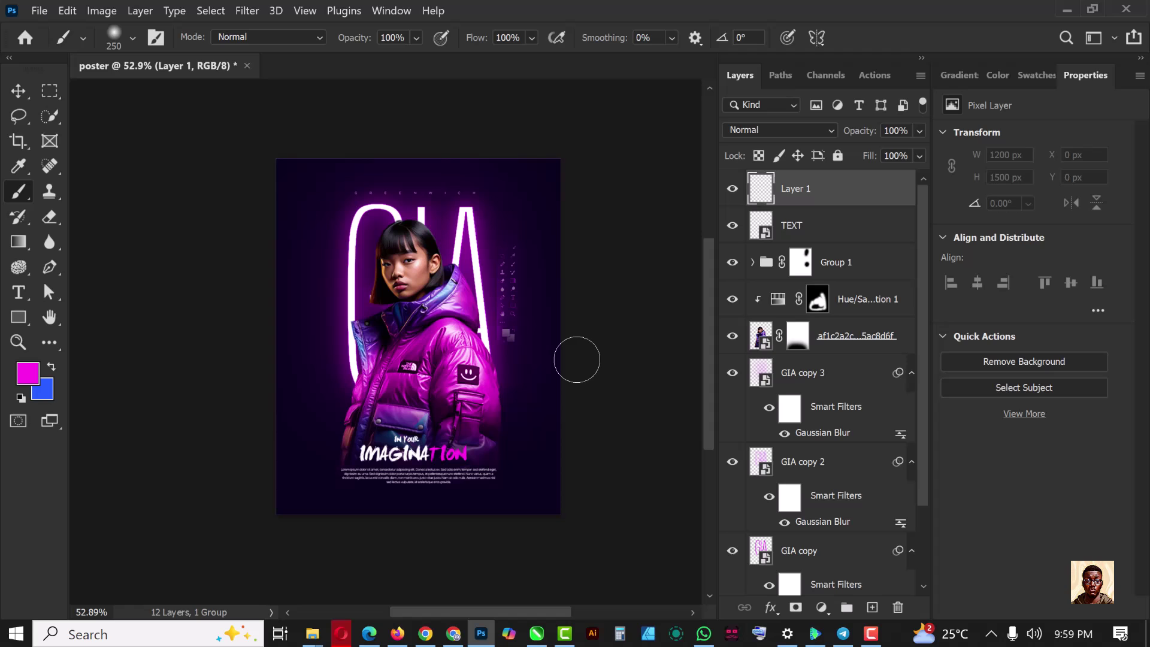
pyautogui.press(']')
pyautogui.press(']')
pyautogui.press(']')
pyautogui.press(']')
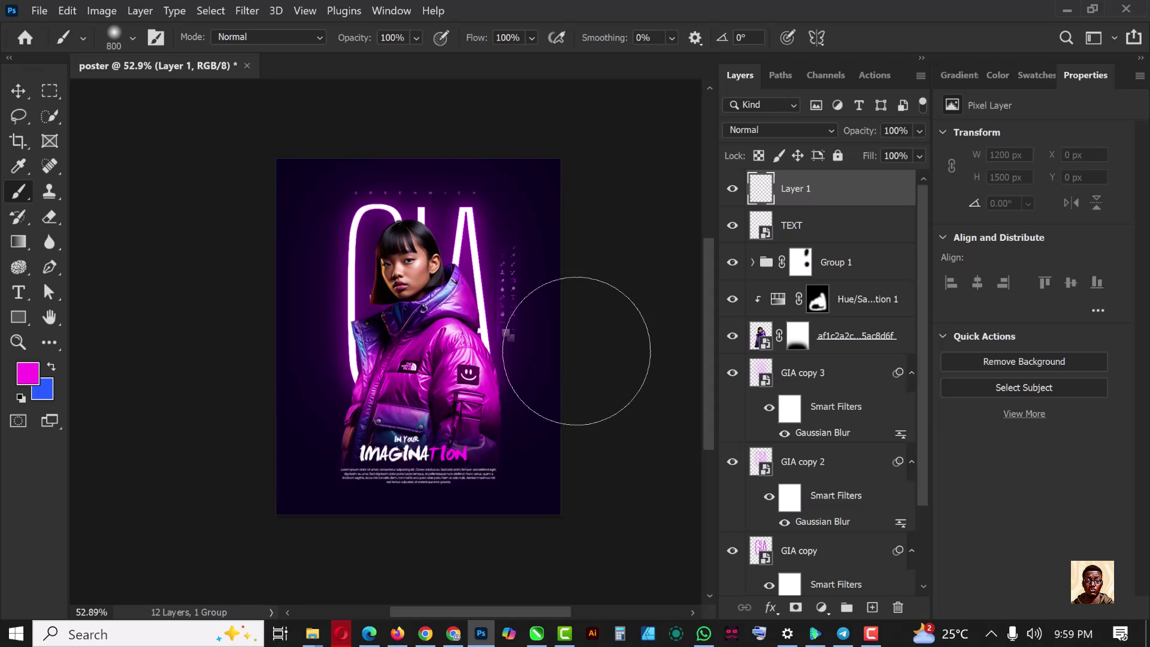
pyautogui.click(35, 378)
pyautogui.moveTo(952, 459); pyautogui.dragTo(921, 458)
pyautogui.click(1055, 157)
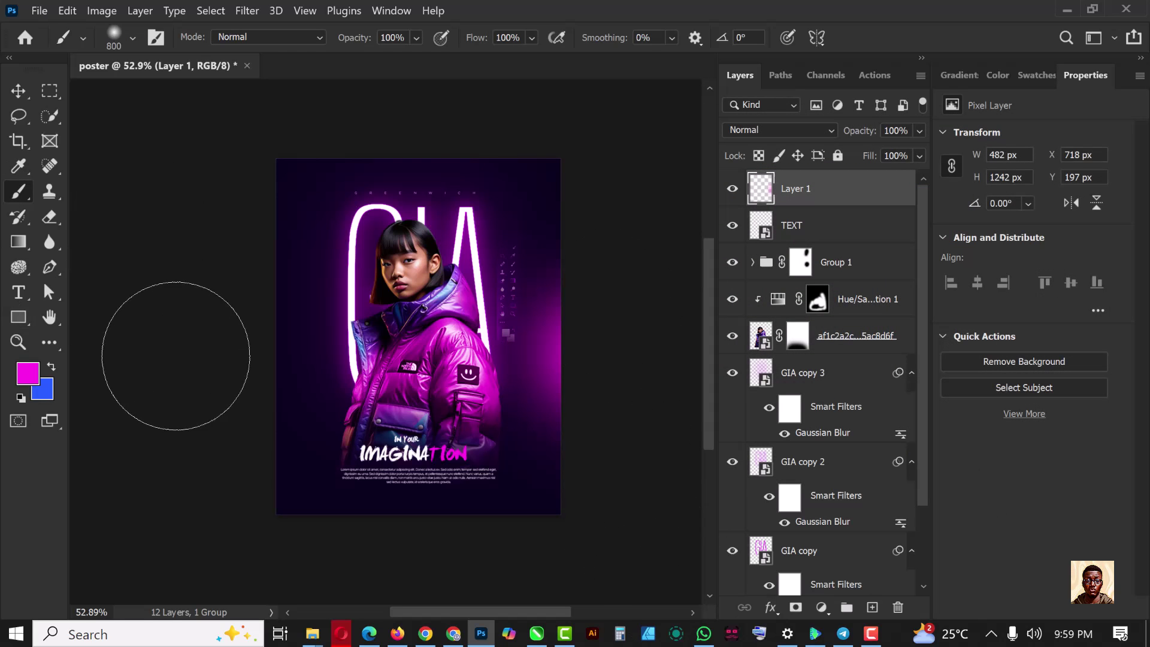
pyautogui.moveTo(236, 340); pyautogui.dragTo(240, 395)
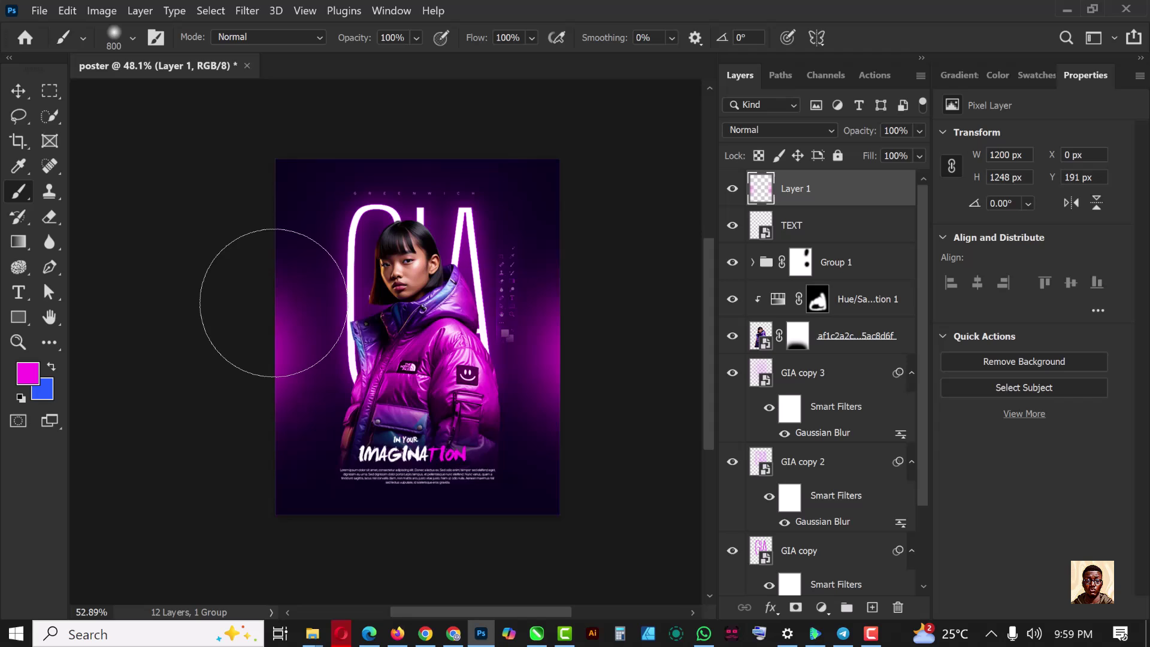
pyautogui.scroll(2, 257, 288)
# Step: Set Layer 1's blend mode to Screen and turn on auto-select for the Move tool
pyautogui.press('v')
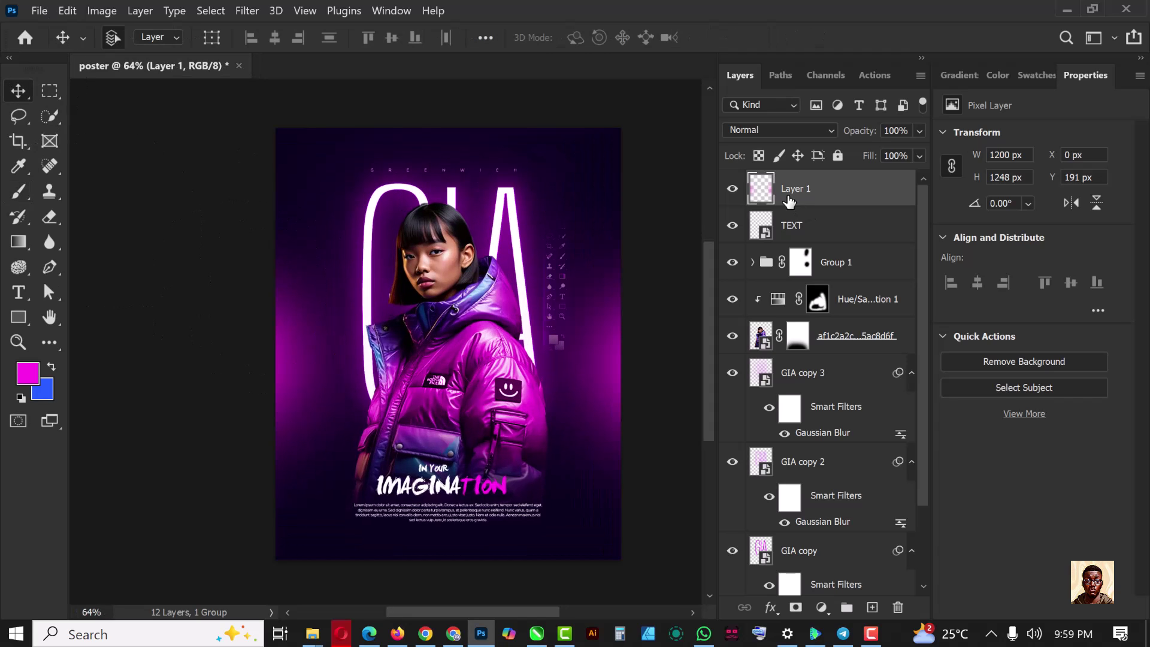
pyautogui.click(825, 132)
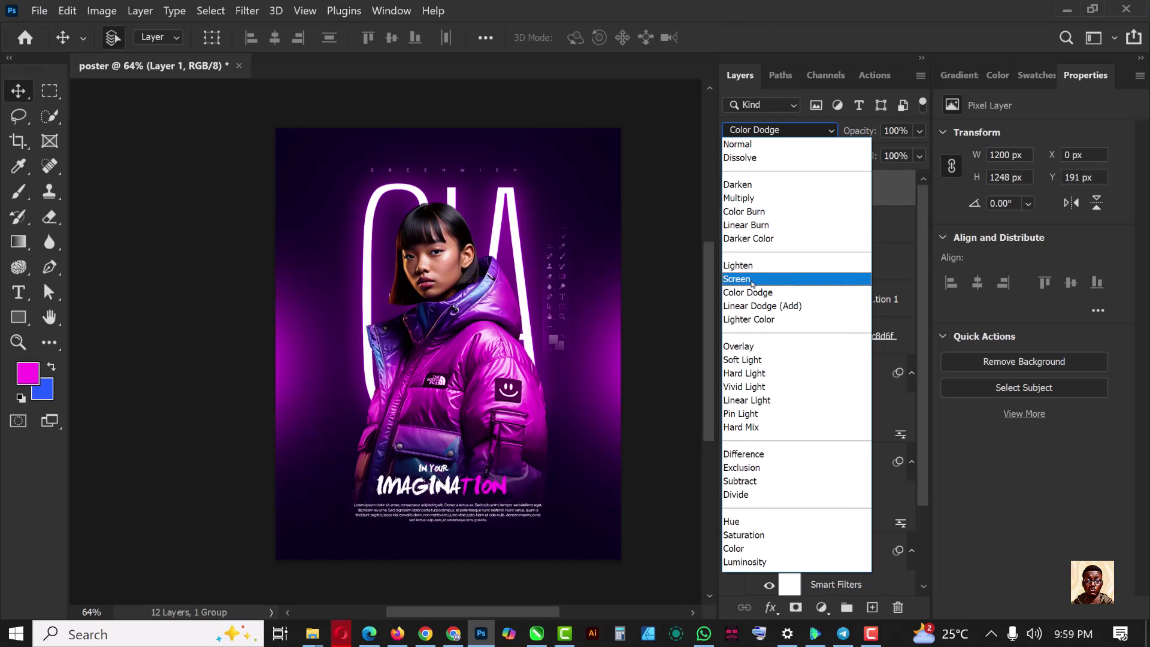
pyautogui.press('Escape')
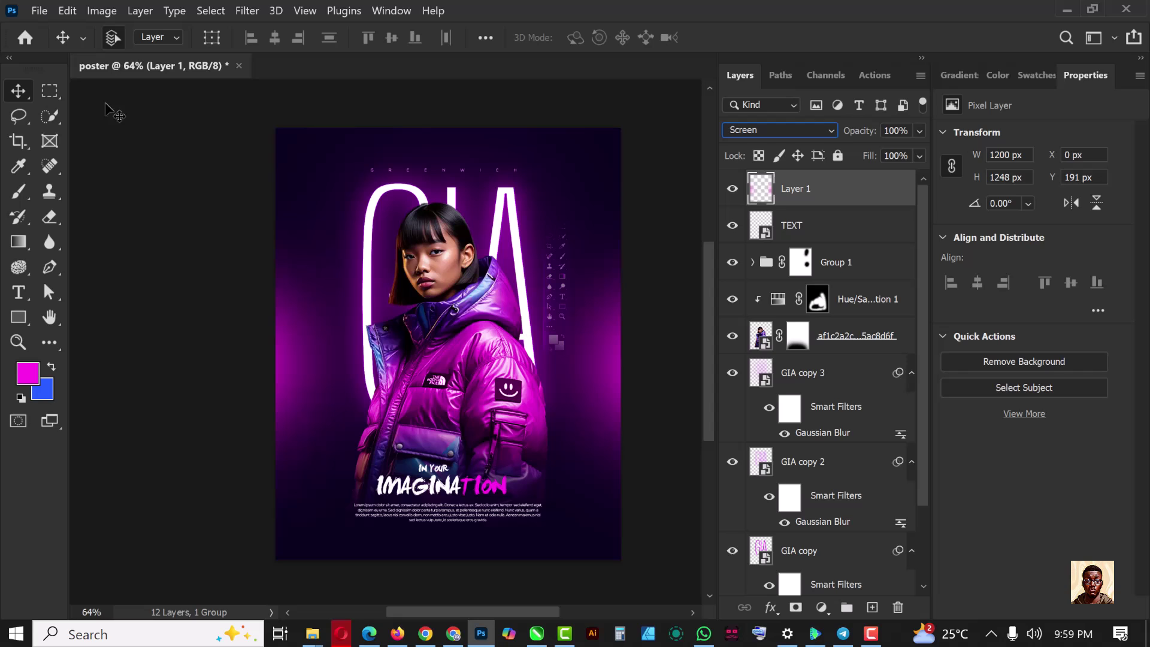
pyautogui.click(238, 235)
pyautogui.scroll(1, 504, 264)
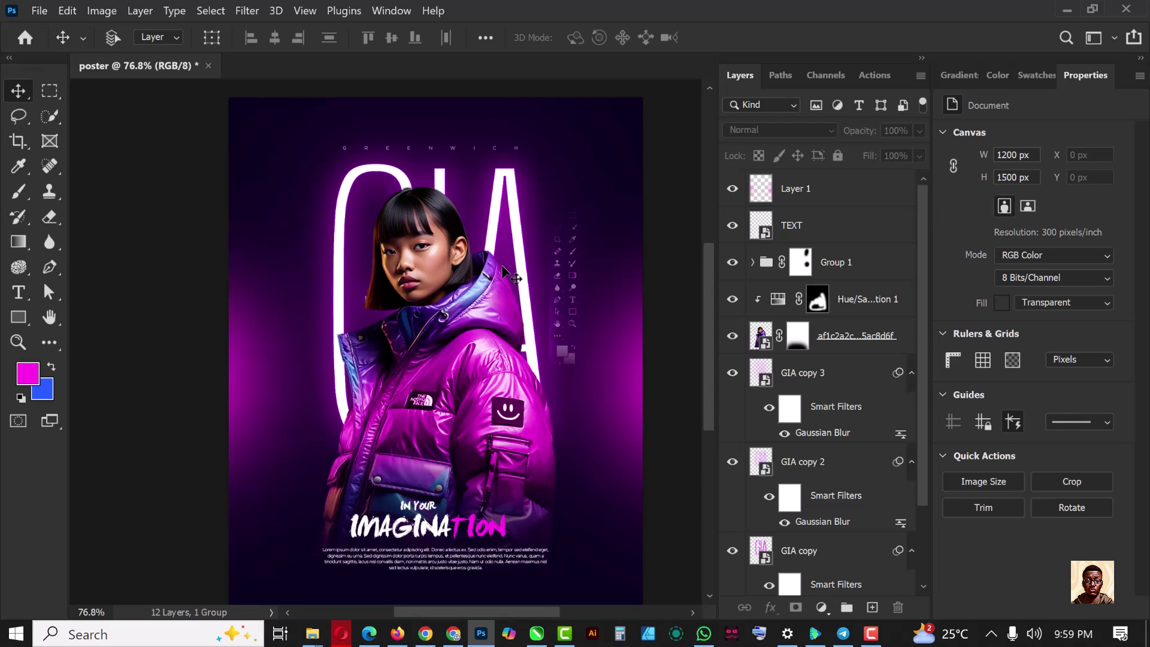
pyautogui.press('ctrl')
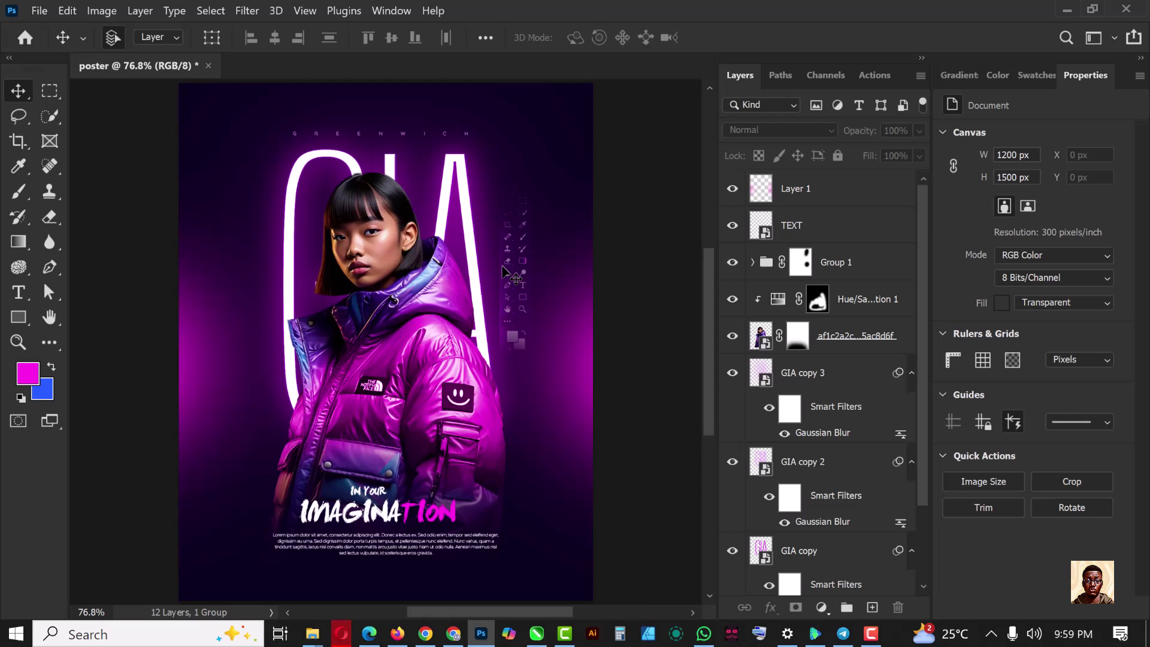
# Step: Convert Color Fill 1 to a smart object and apply Gaussian, monochromatic Add Noise at 3.92%
pyautogui.scroll(-3, 848, 567)
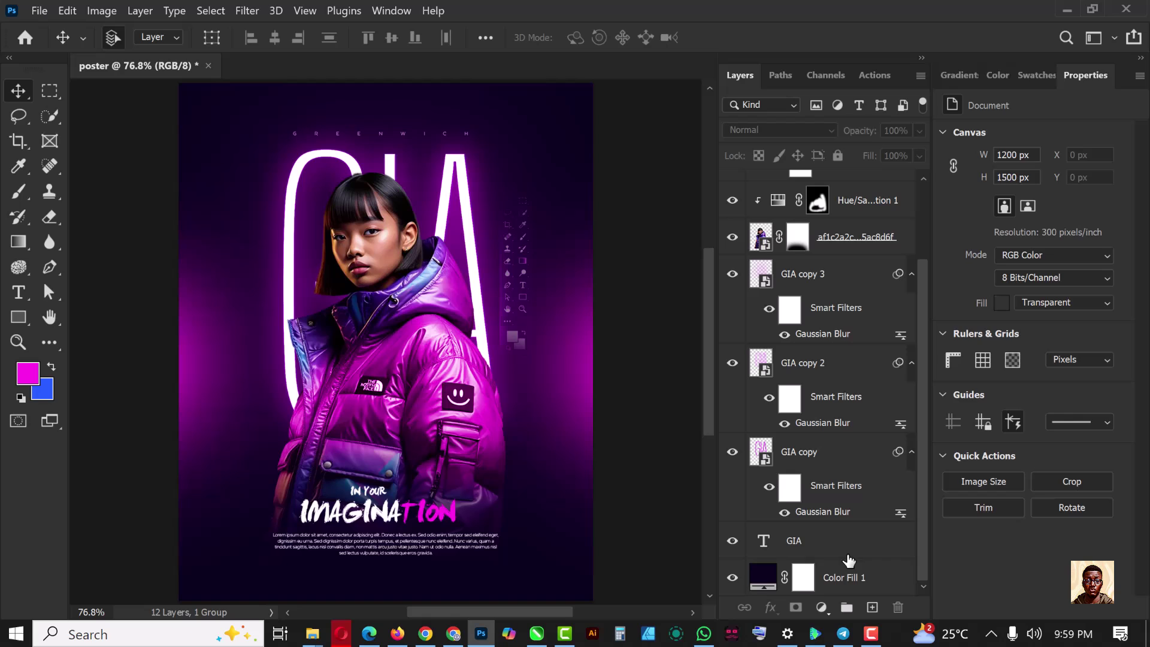
pyautogui.click(858, 575)
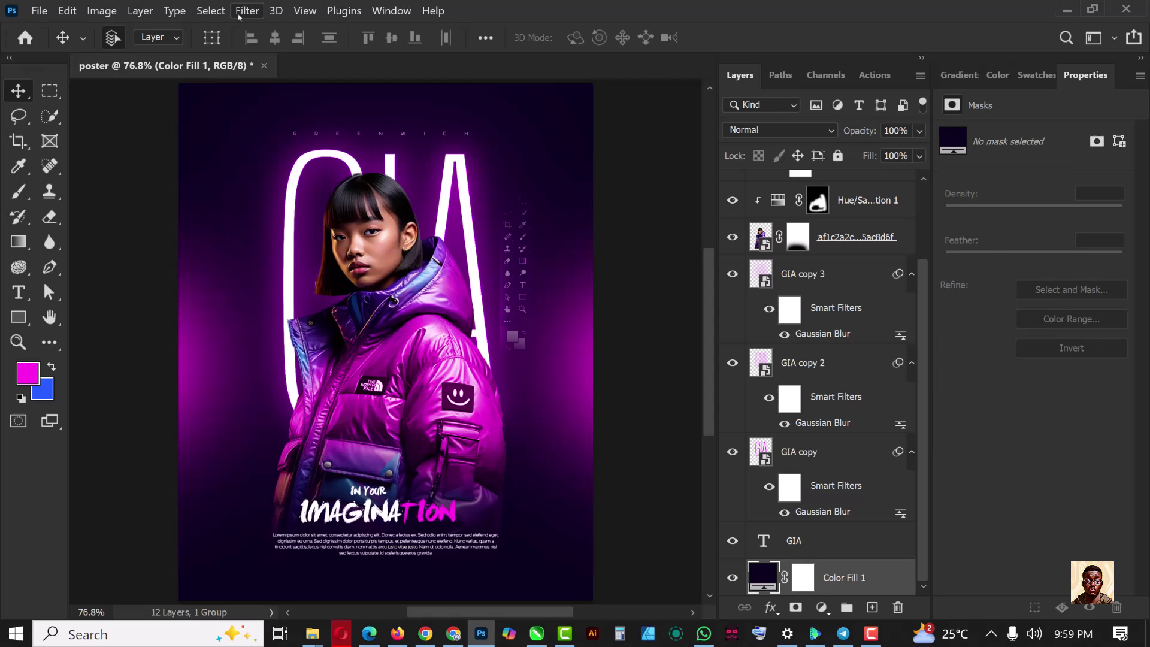
pyautogui.click(250, 12)
pyautogui.moveTo(279, 271)
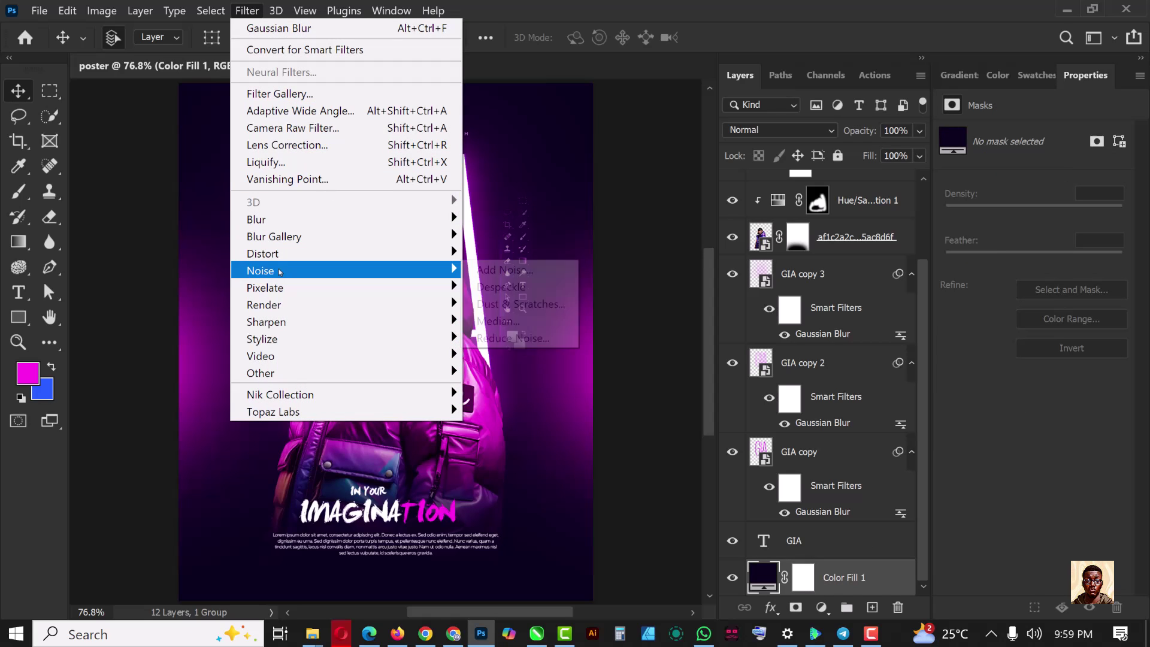
pyautogui.click(518, 270)
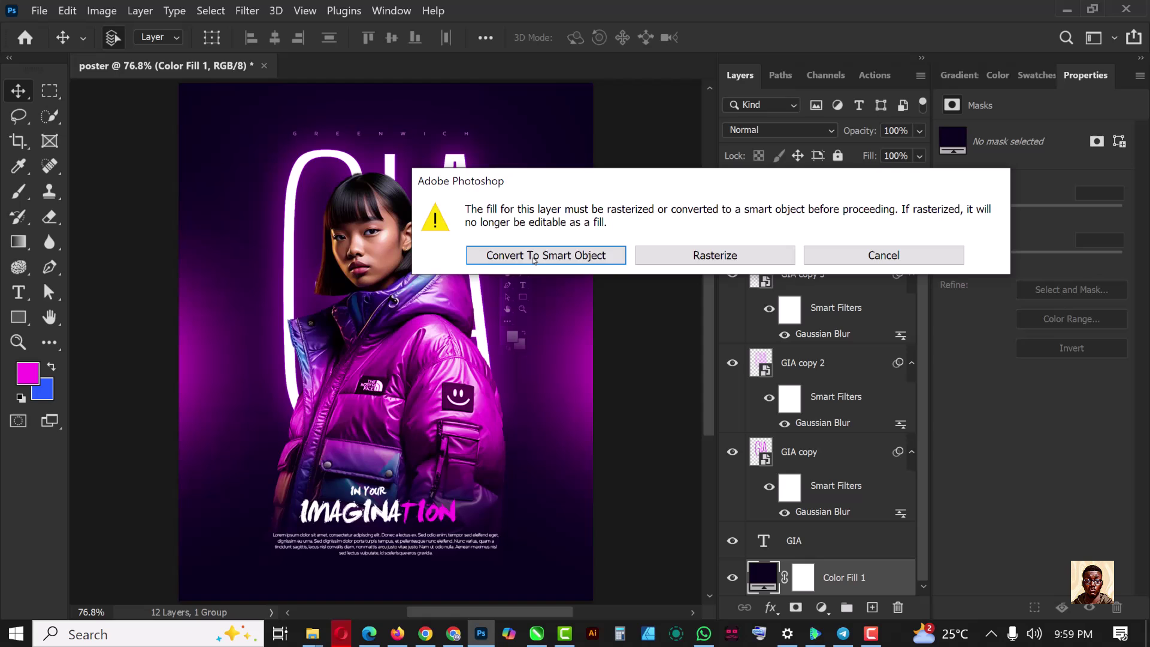
pyautogui.click(545, 255)
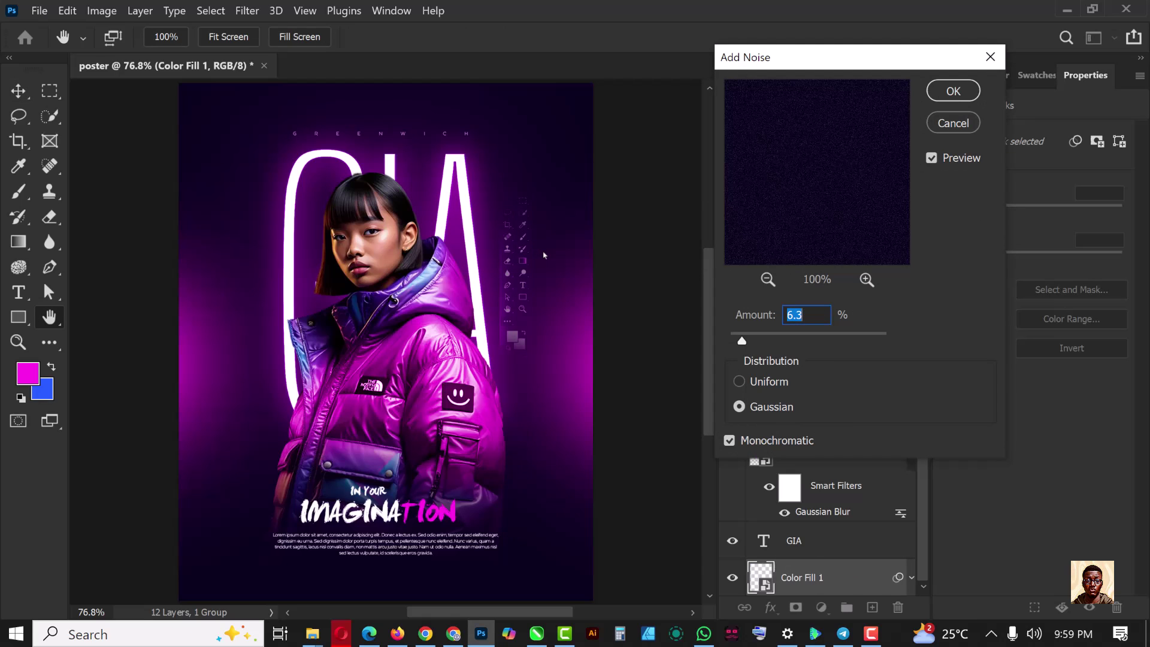
pyautogui.moveTo(743, 342); pyautogui.dragTo(737, 341)
pyautogui.click(953, 91)
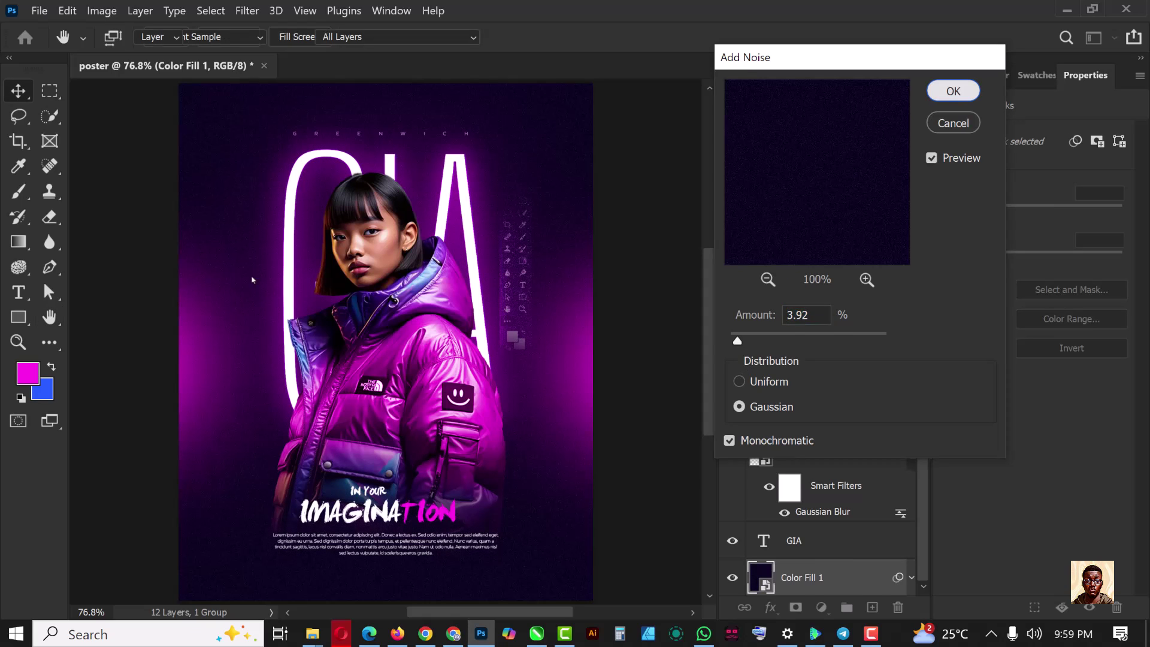
pyautogui.scroll(-3, 367, 247)
pyautogui.scroll(2, 368, 246)
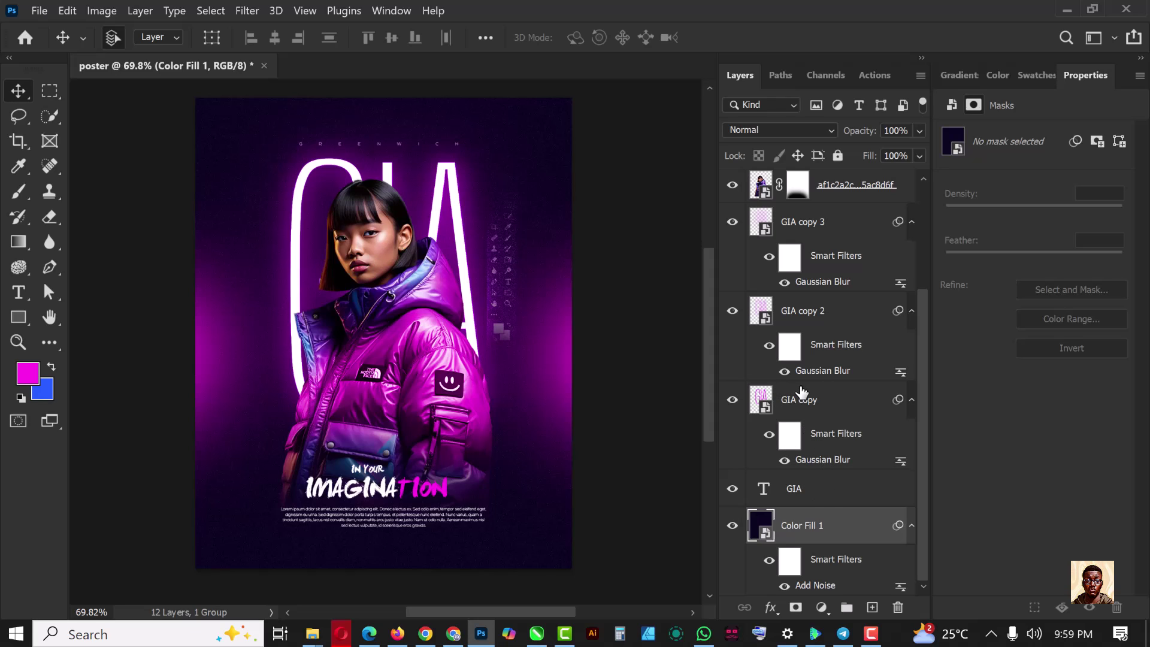
# Step: Paint white with a 175 px brush on the Hue/Saturation 1 mask over the hair, then select Group 1
pyautogui.scroll(2, 810, 234)
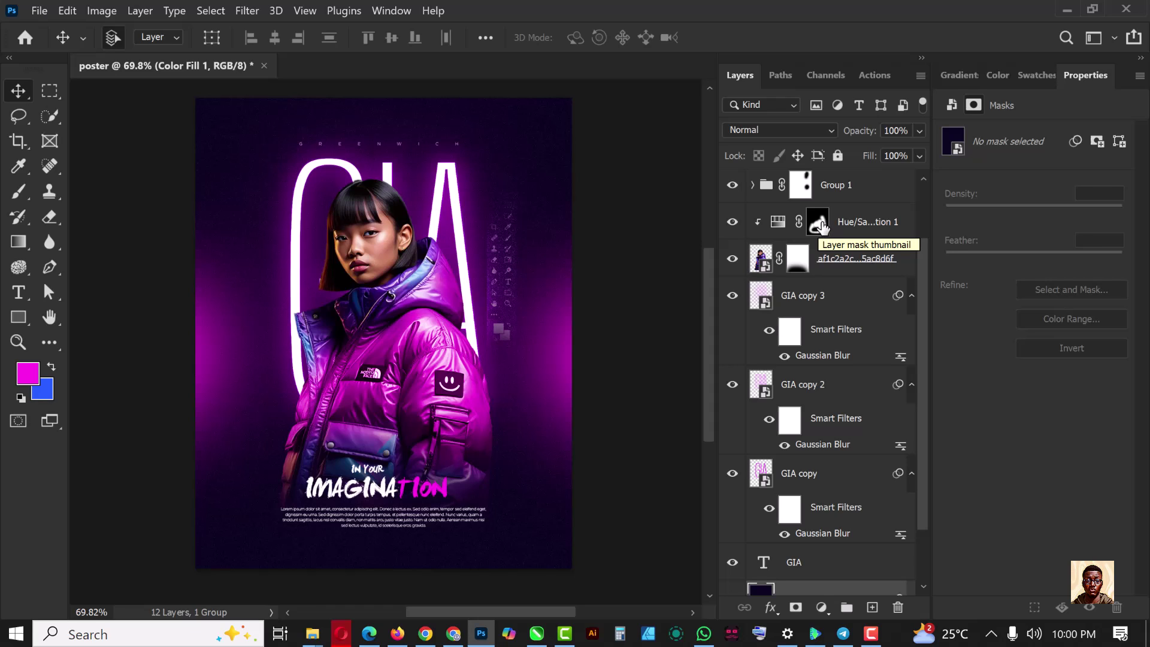
pyautogui.click(819, 226)
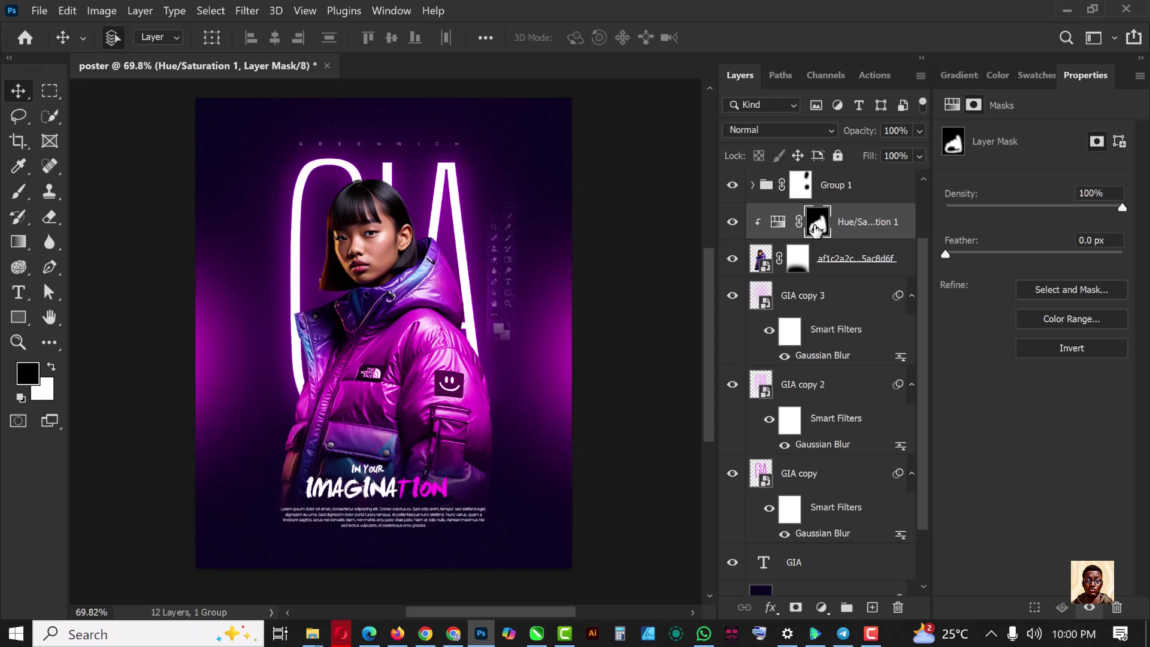
pyautogui.press('b')
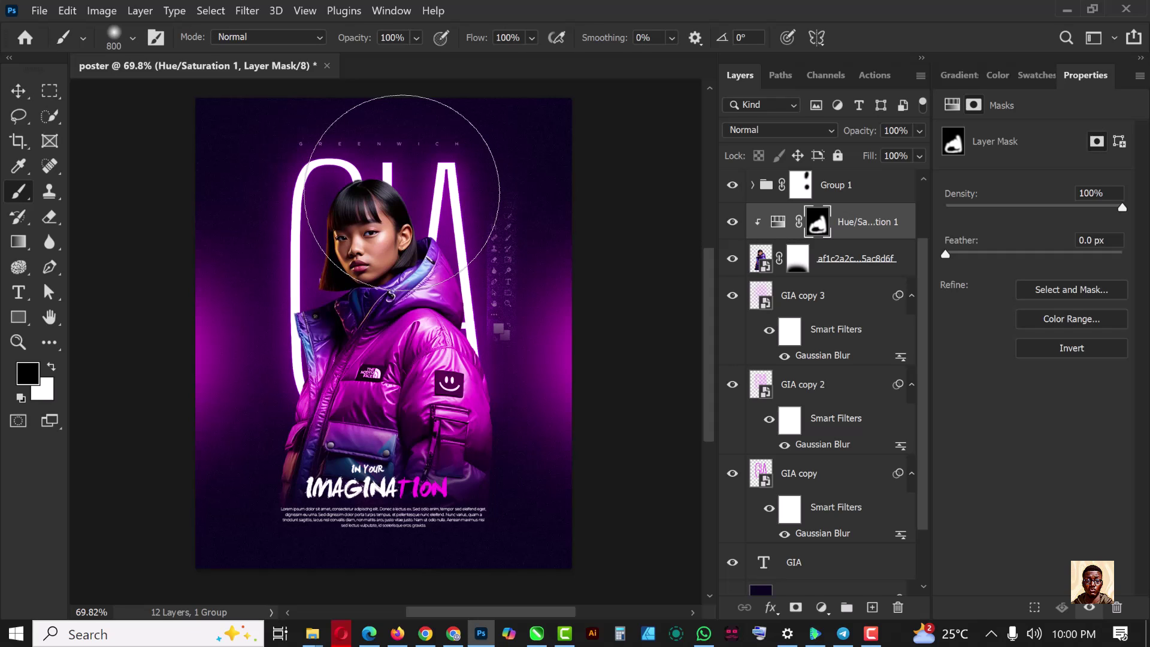
pyautogui.press('[')
pyautogui.press('[')
pyautogui.press('[')
pyautogui.press('[')
pyautogui.press('[')
pyautogui.press('[')
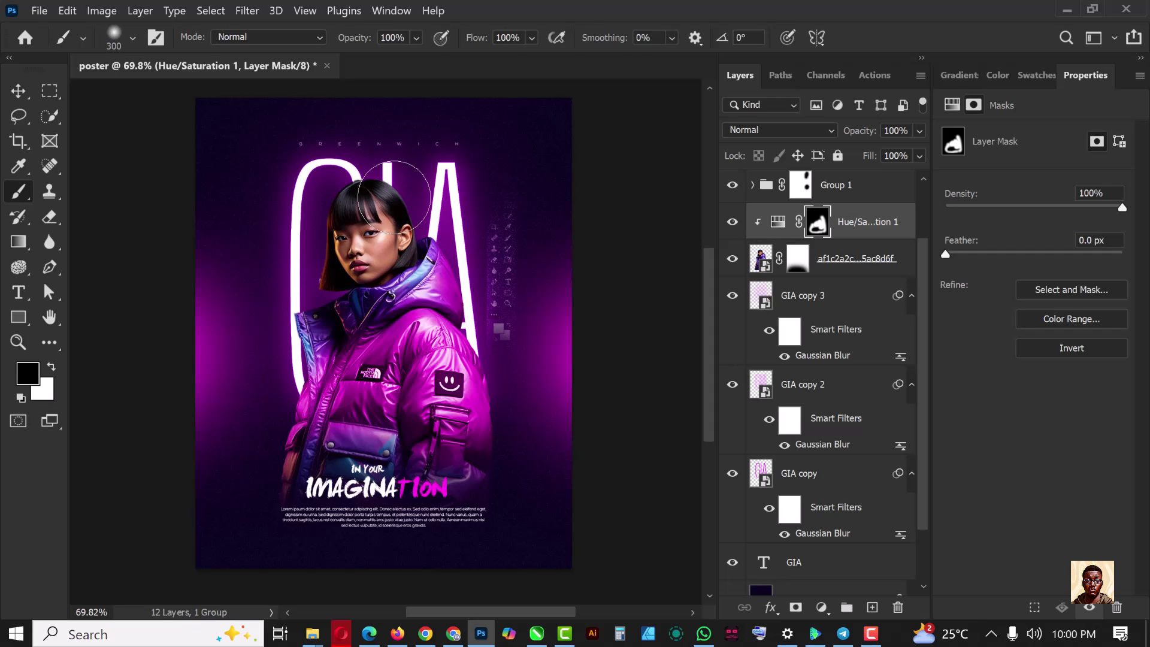
pyautogui.press('[')
pyautogui.click(51, 366)
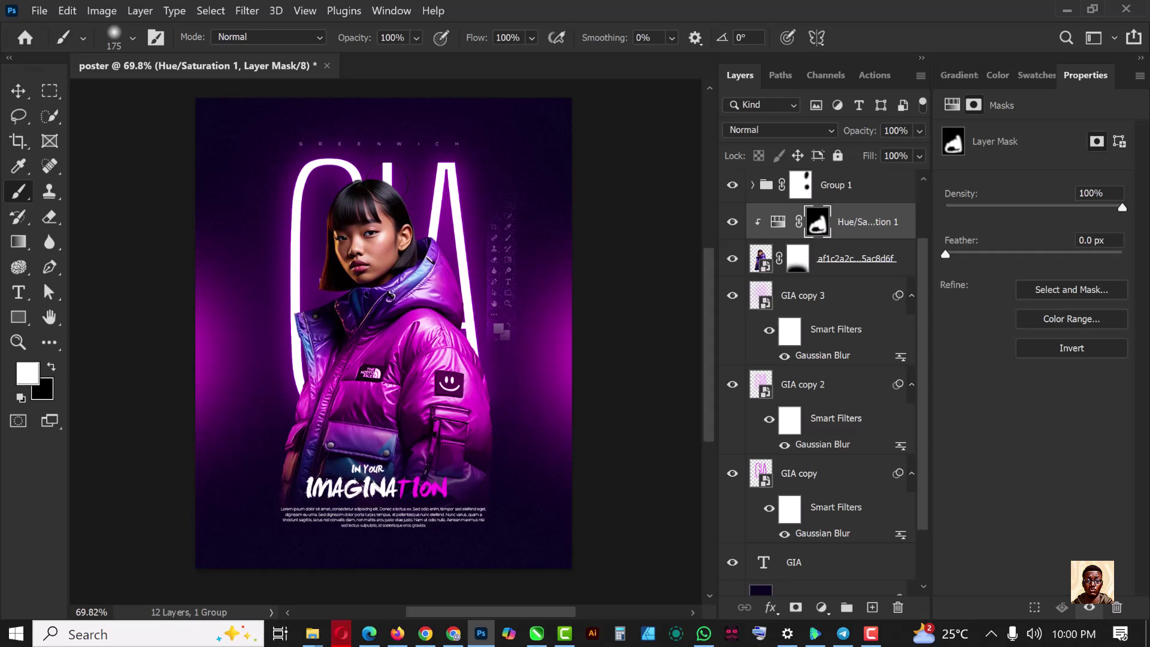
pyautogui.moveTo(387, 185); pyautogui.dragTo(421, 196)
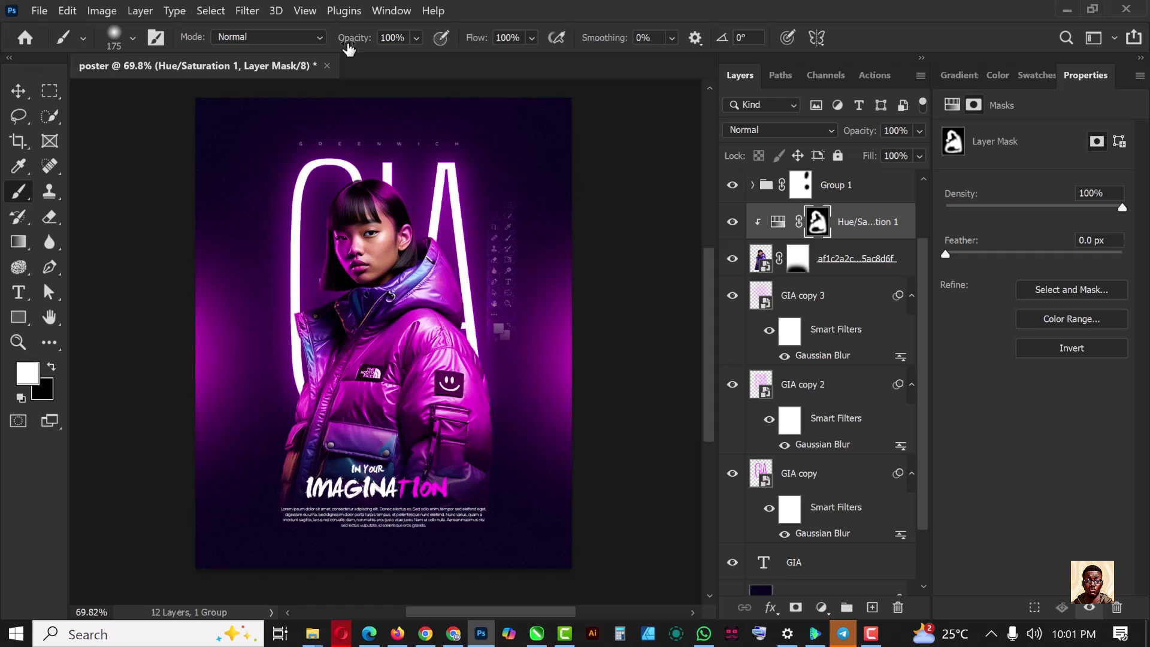
pyautogui.click(18, 90)
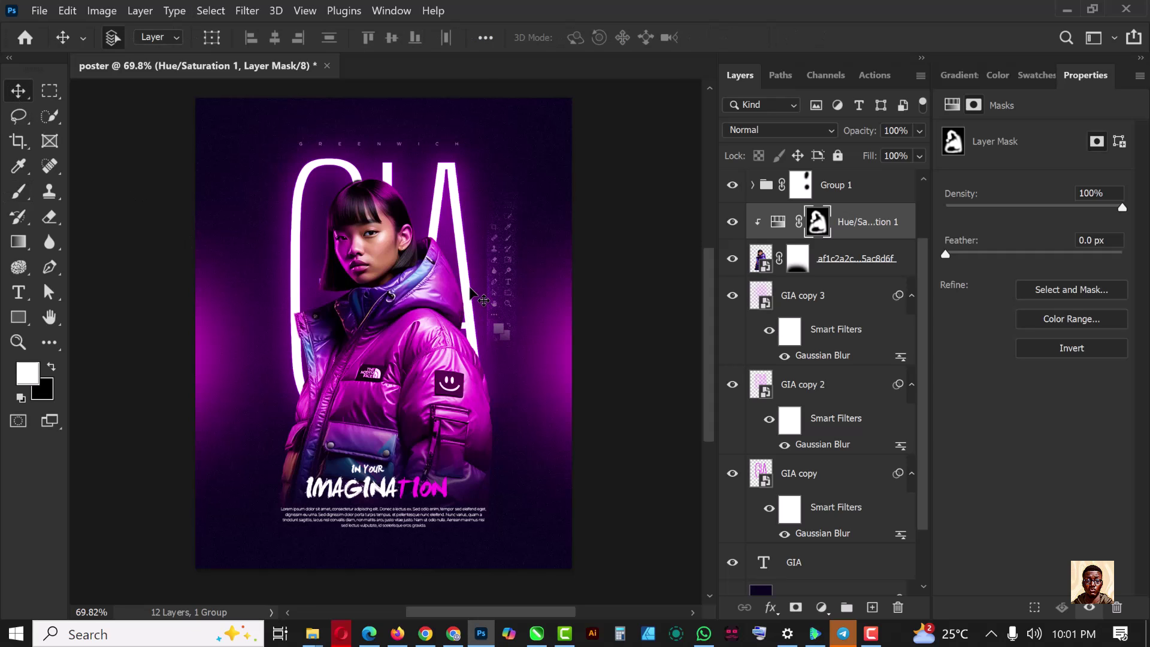
pyautogui.click(860, 192)
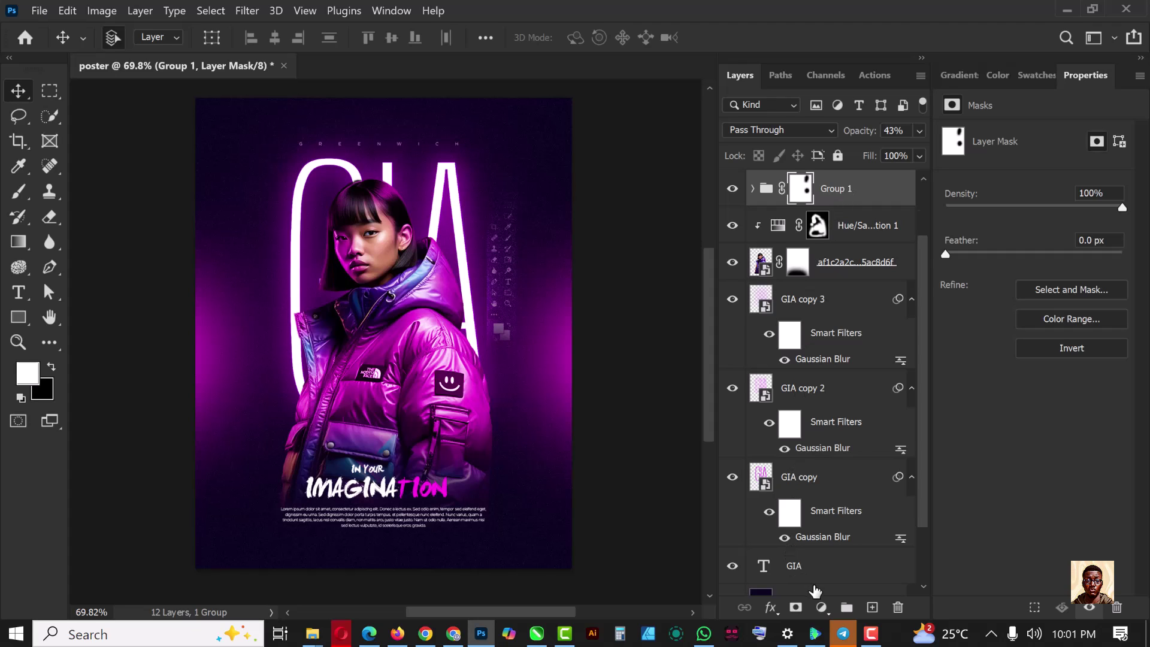
# Step: Add a Photo Filter adjustment above Group 1 using Cooling Filter (80) at 25% density
pyautogui.scroll(1, 818, 587)
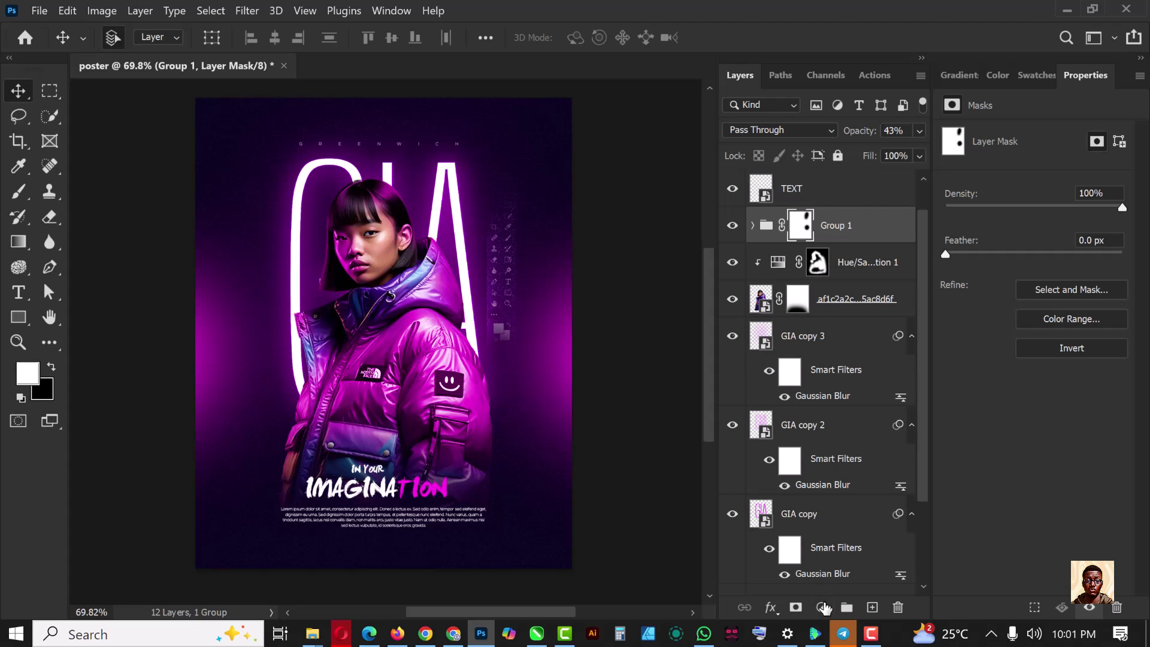
pyautogui.click(822, 607)
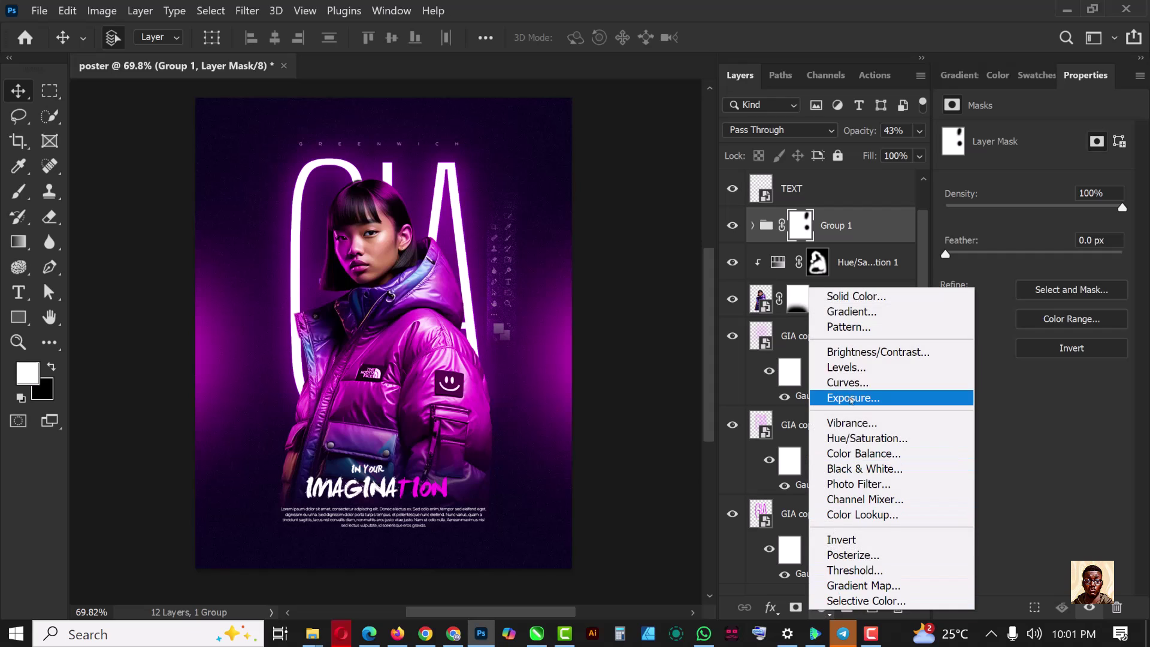
pyautogui.click(860, 484)
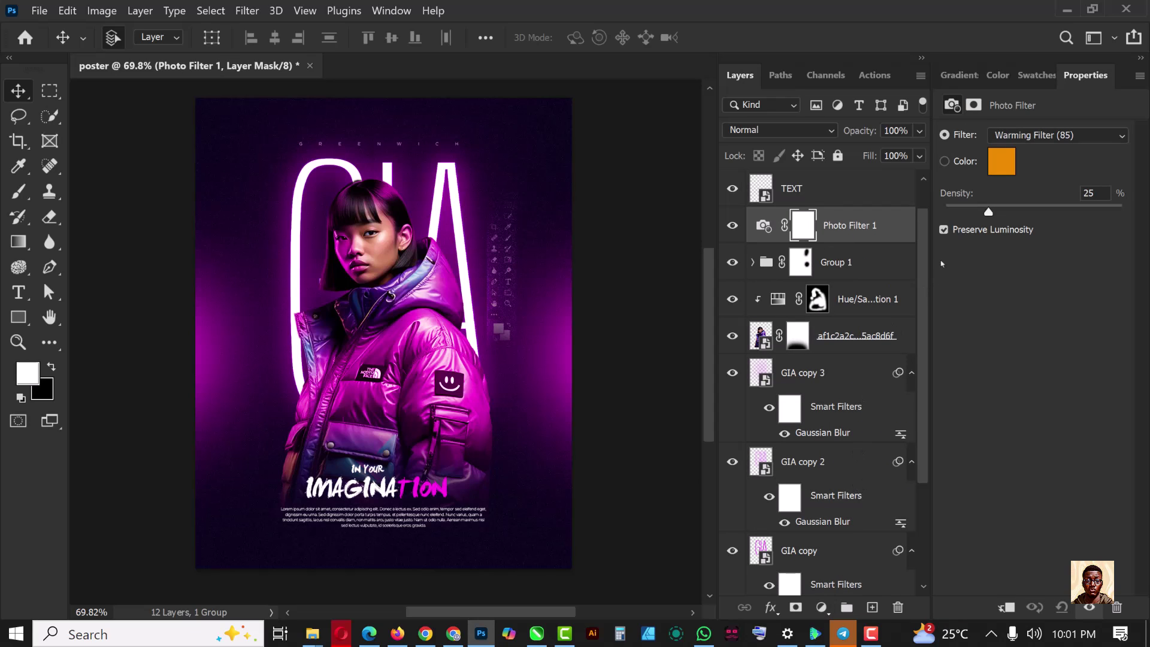
pyautogui.click(1064, 137)
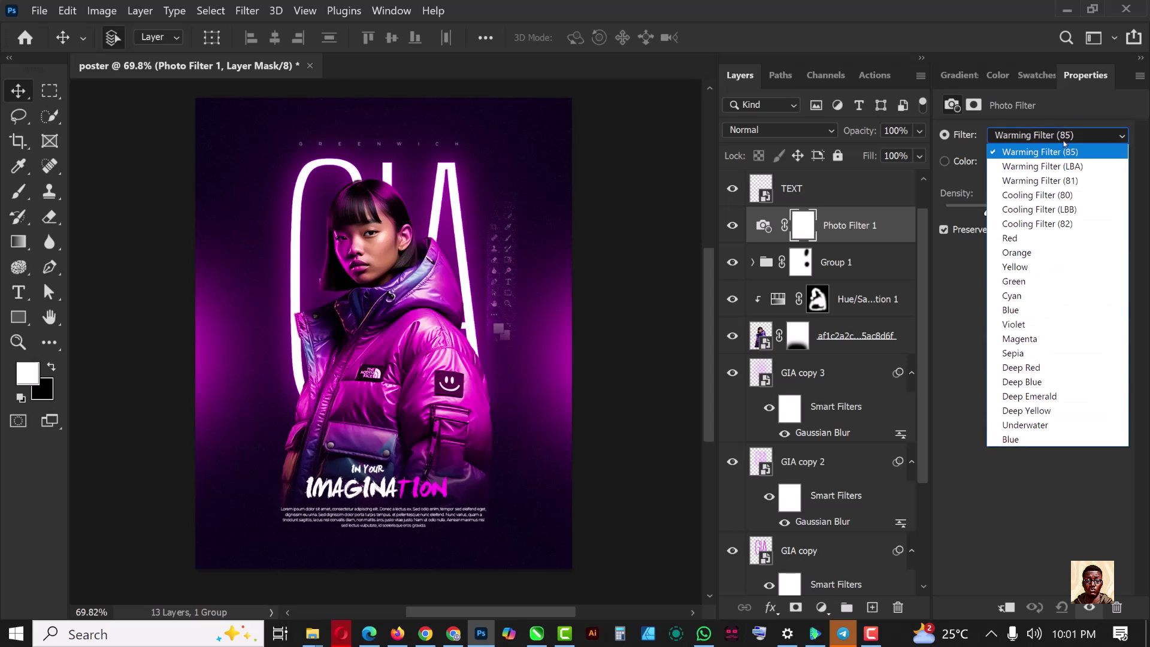
pyautogui.click(1036, 195)
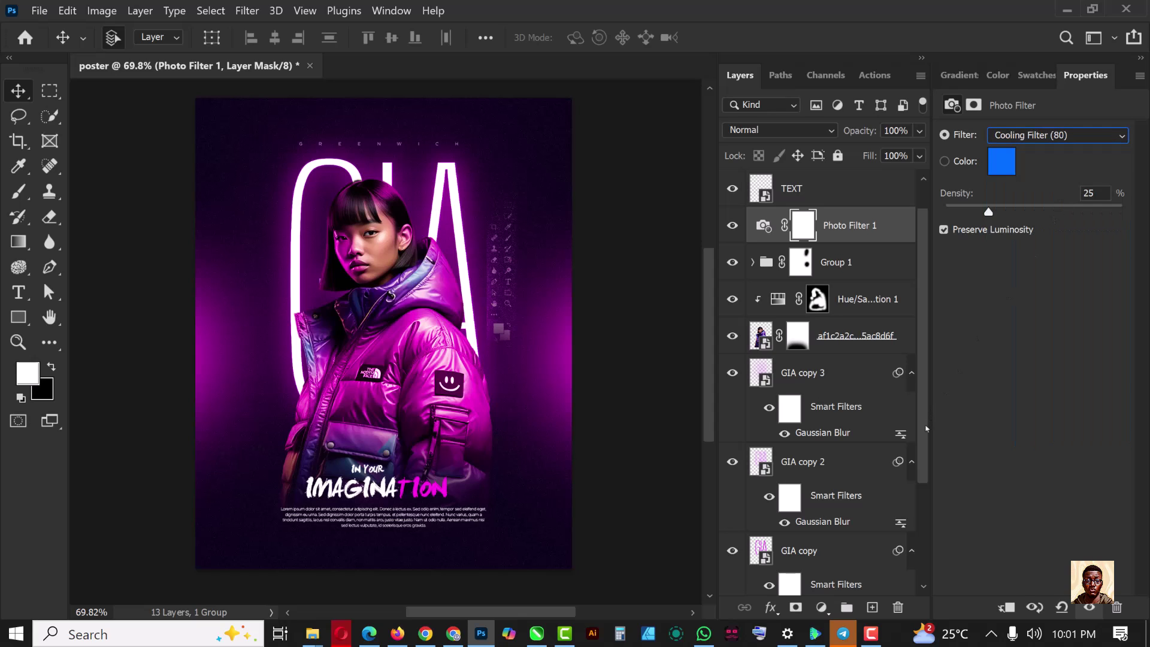
pyautogui.click(844, 191)
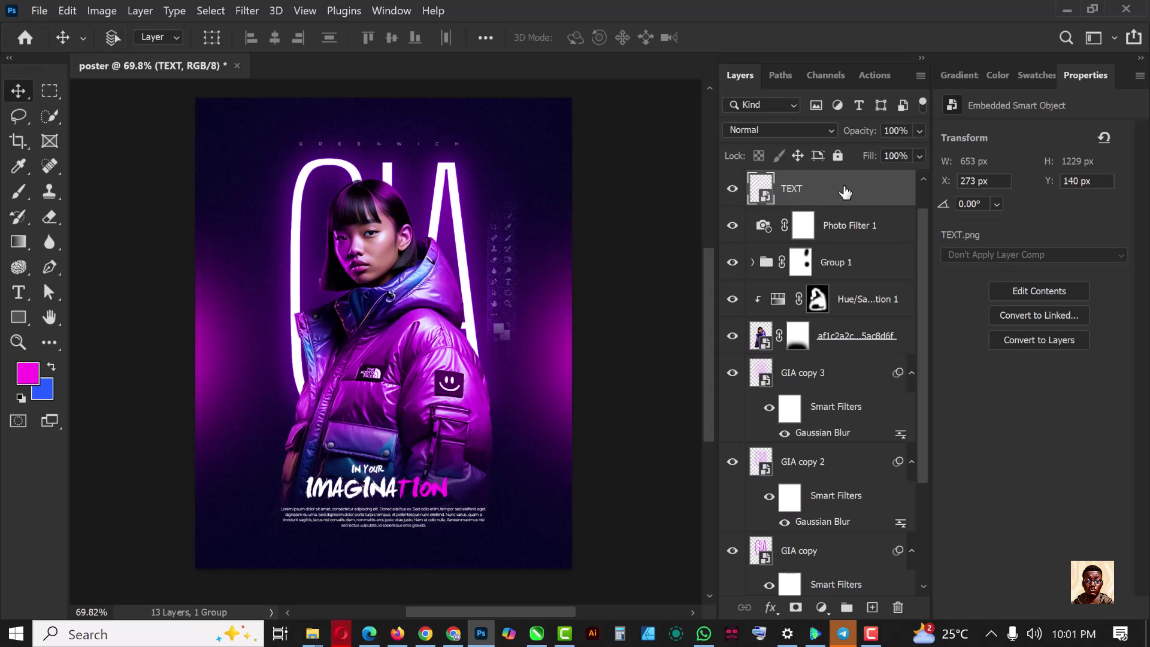
# Step: Stamp all visible layers into a new Layer 2 with Ctrl+Alt+Shift+E and make it a smart object
pyautogui.hotkey('ctrl', 'alt', 'shift', 'e')
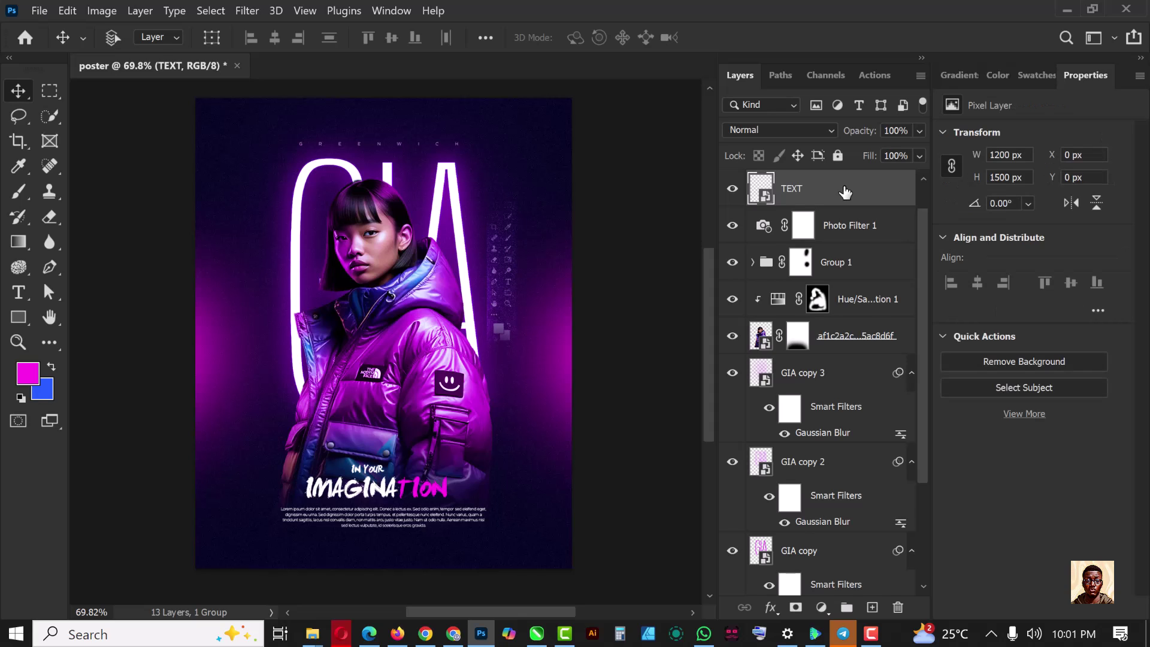
pyautogui.rightClick(843, 191)
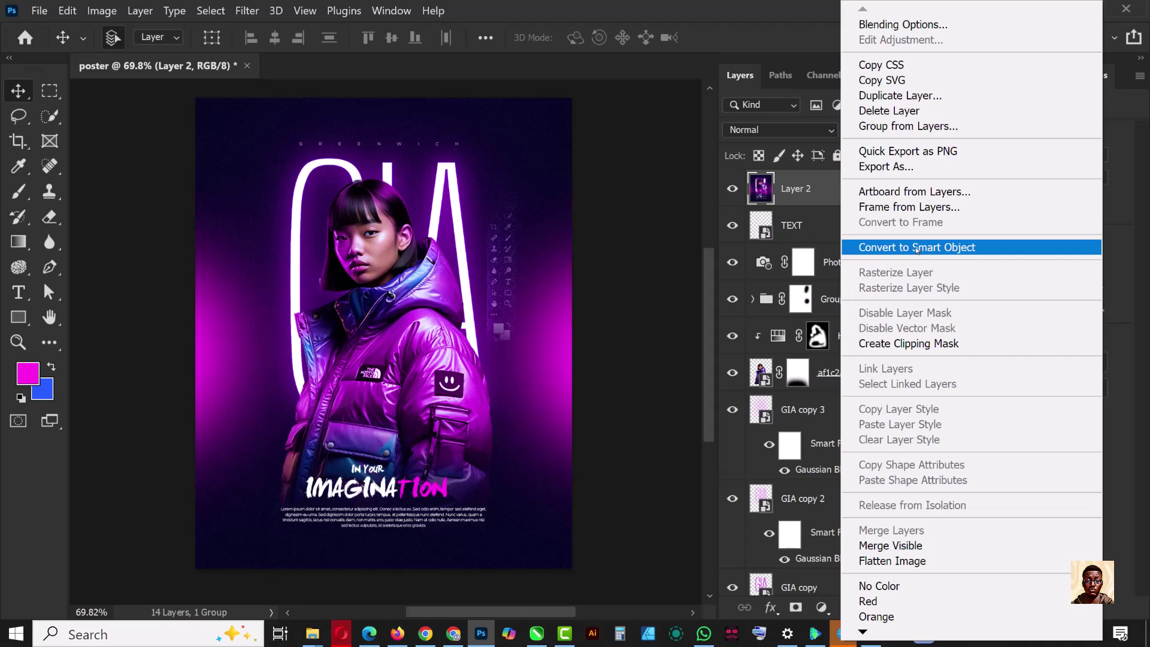
pyautogui.click(935, 247)
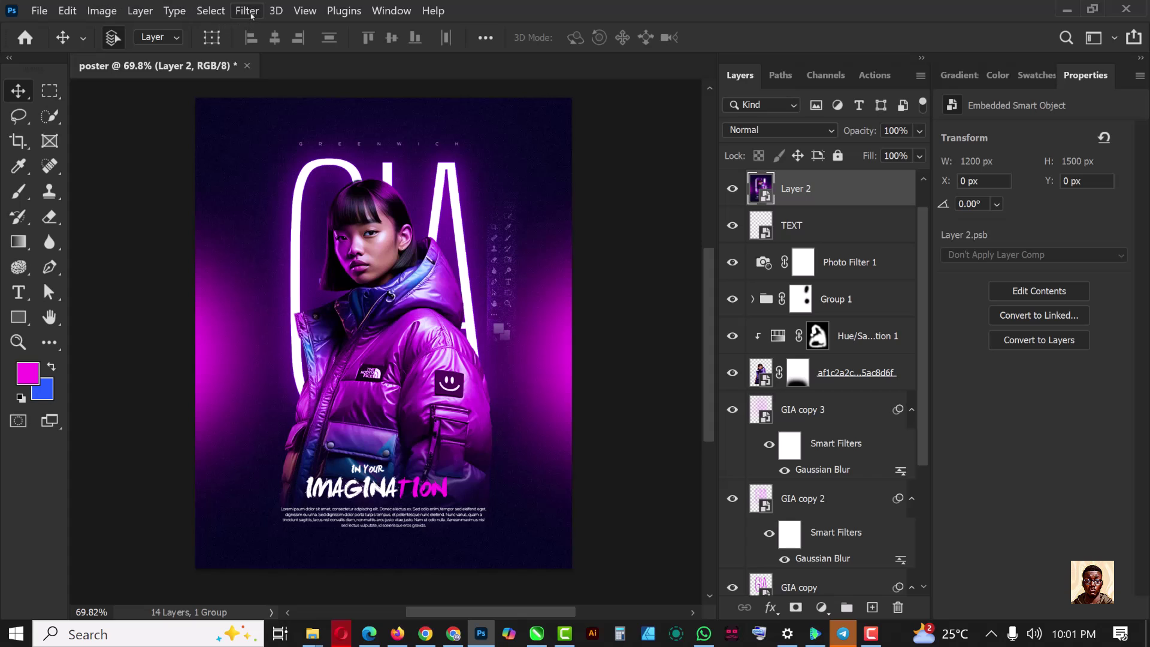
pyautogui.click(247, 11)
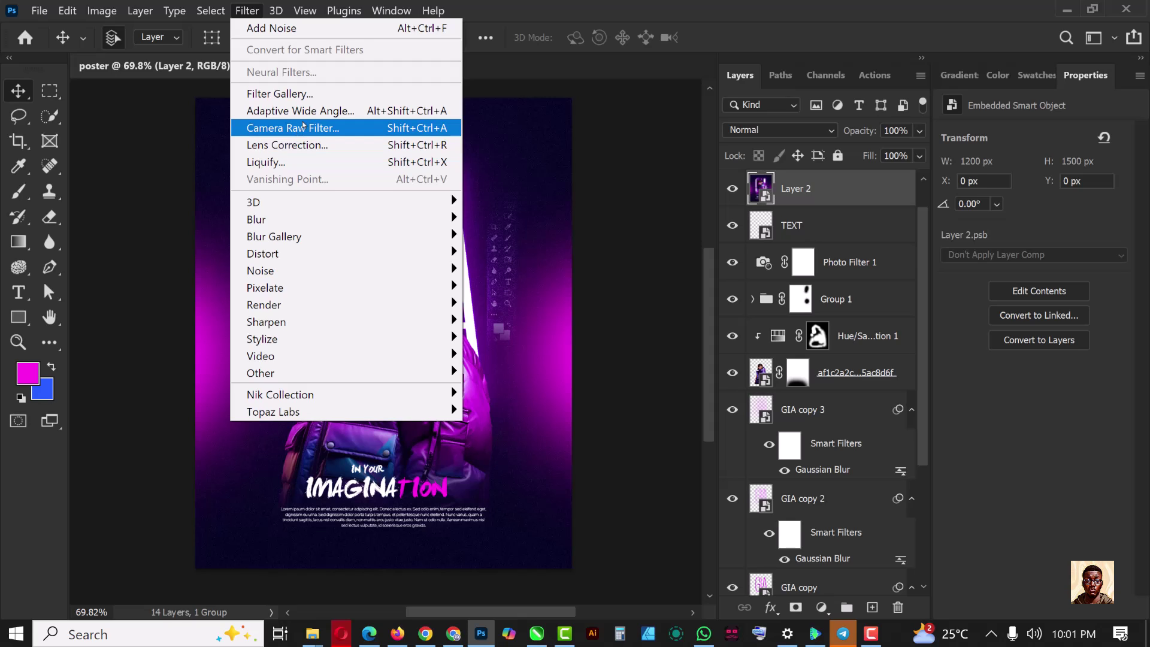
# Step: Apply Filter Gallery Glass to Layer 2: Frosted texture, distortion 1, smoothness 1, 200% scaling
pyautogui.click(294, 96)
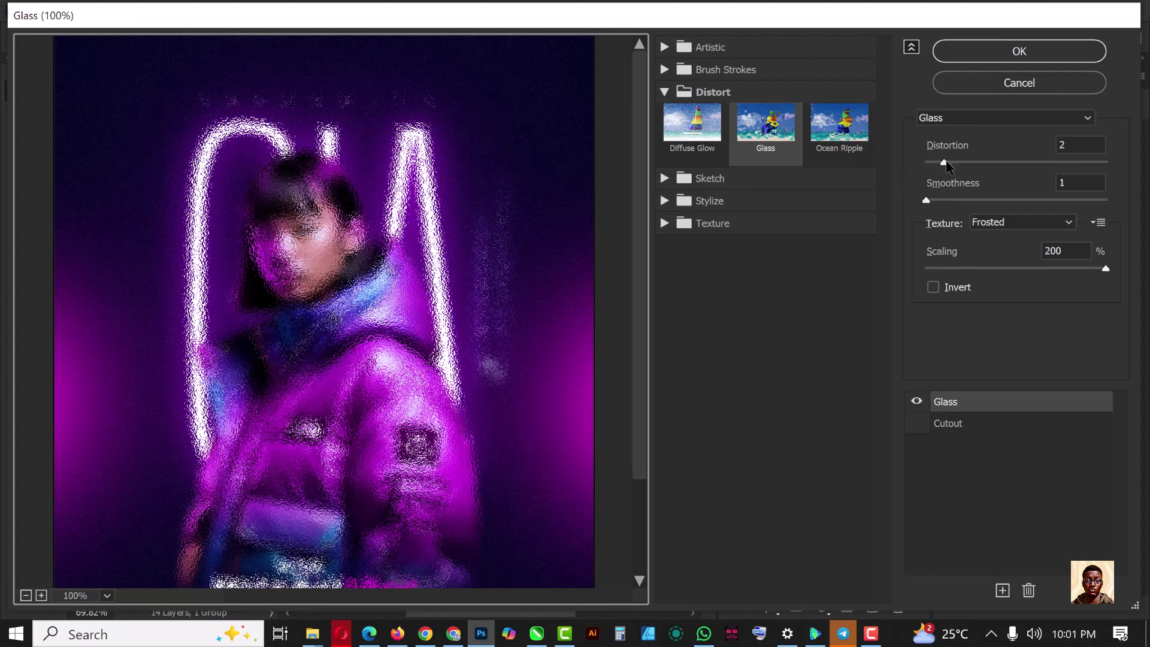
pyautogui.click(944, 163)
pyautogui.moveTo(944, 163)
pyautogui.mouseDown()
pyautogui.moveTo(928, 169)
pyautogui.moveTo(943, 170)
pyautogui.mouseUp()
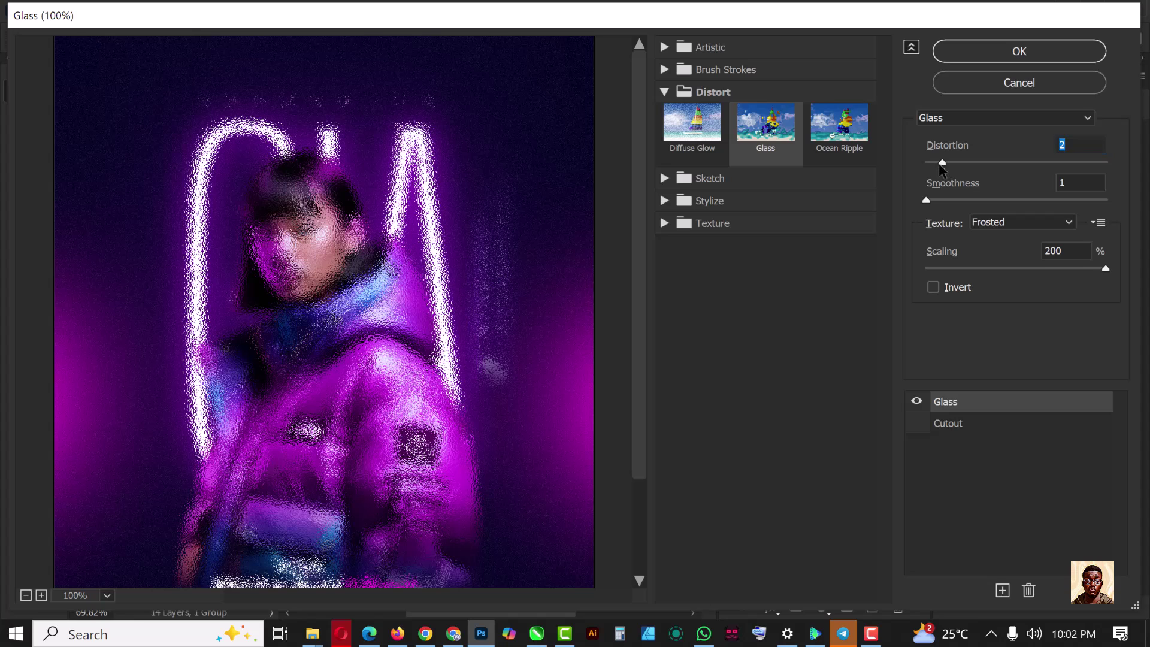
pyautogui.moveTo(938, 169); pyautogui.dragTo(933, 168)
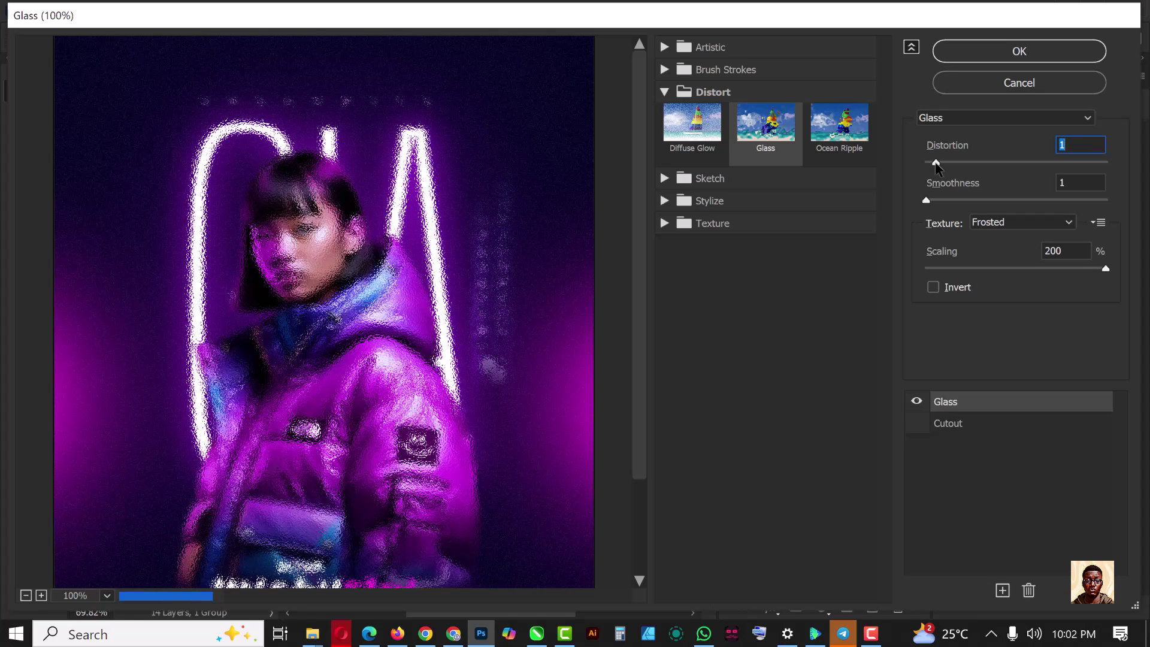
pyautogui.click(980, 54)
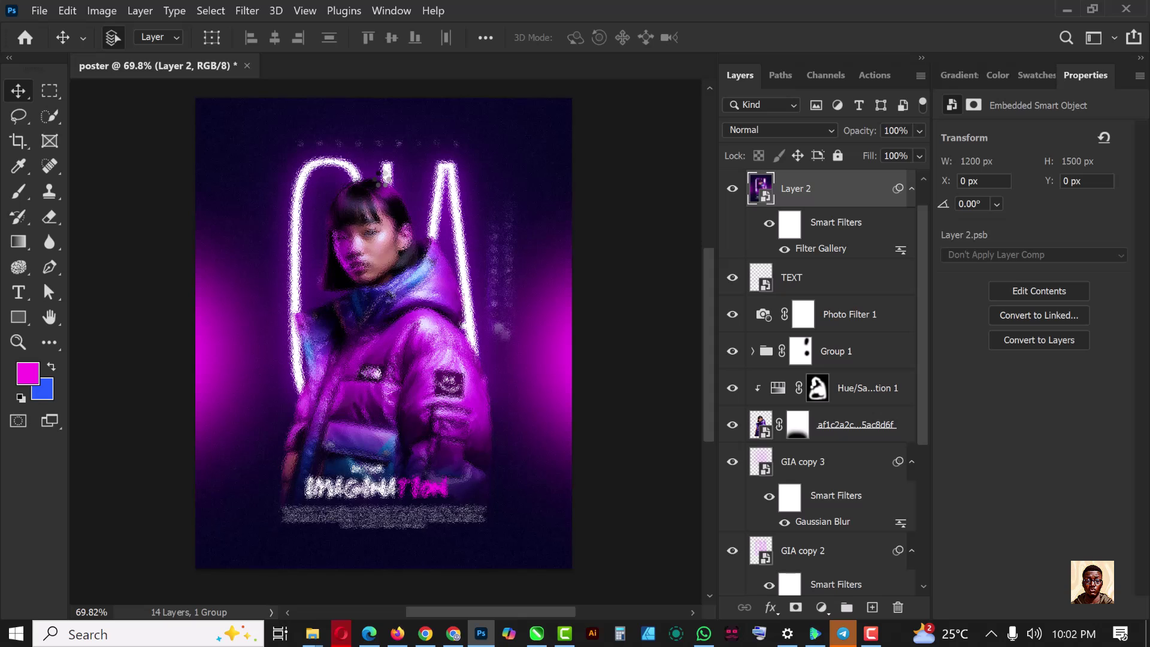
# Step: Give Layer 2 an inverted layer mask and set a 300 px brush
pyautogui.click(796, 607)
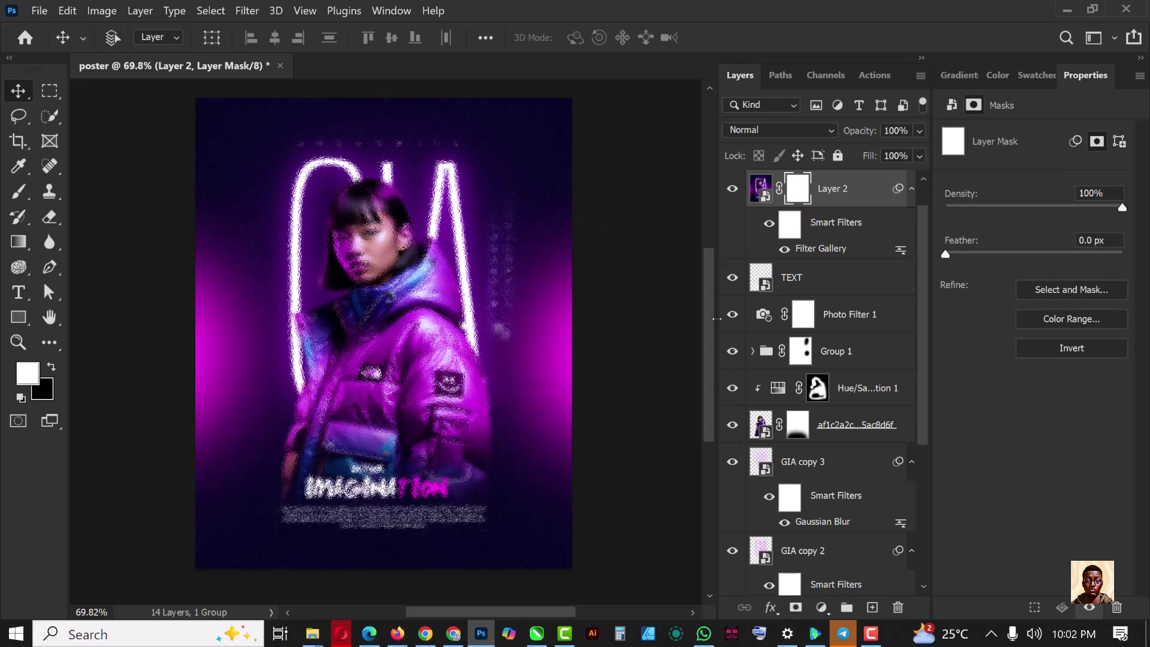
pyautogui.hotkey('ctrl', 'i')
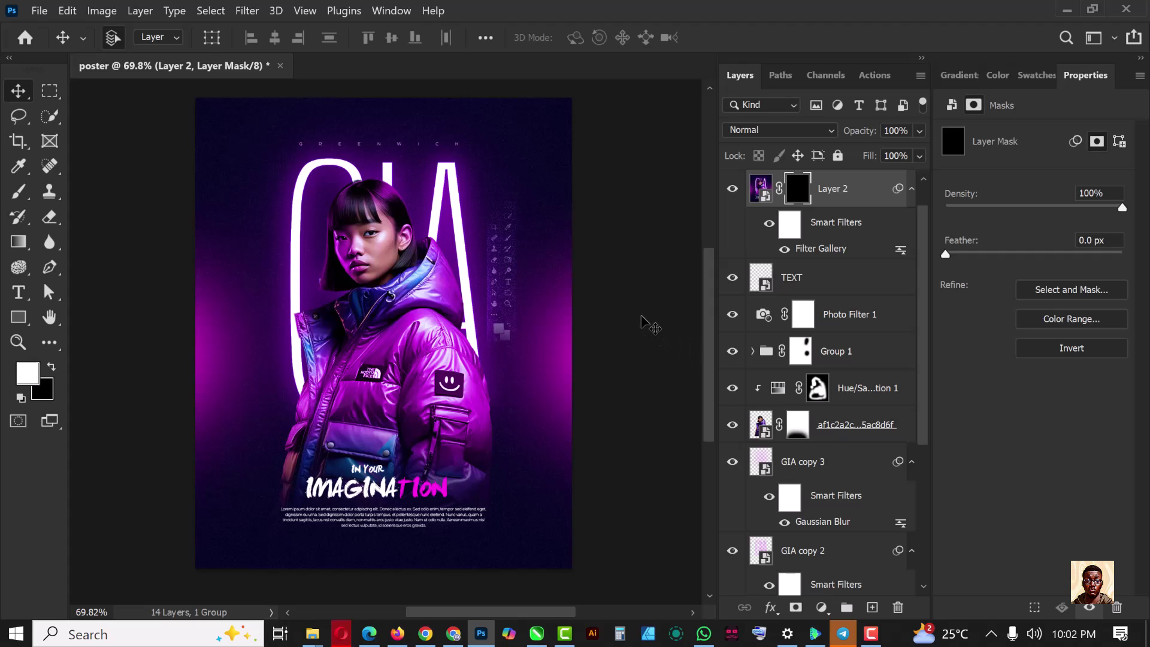
pyautogui.press('b')
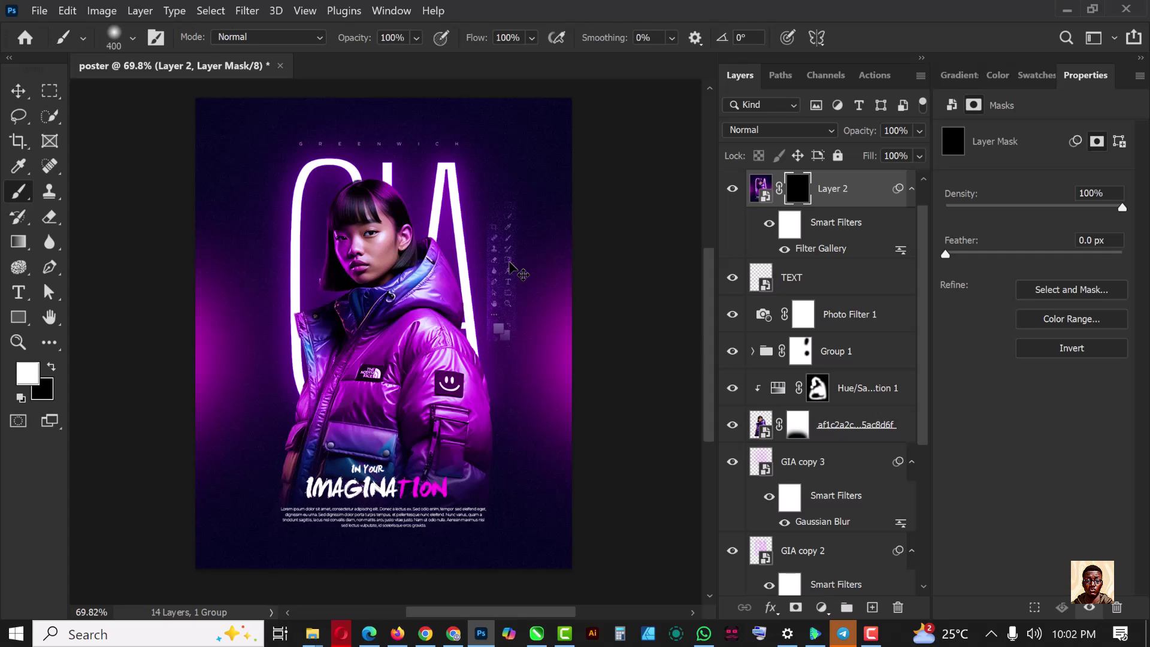
pyautogui.press(']')
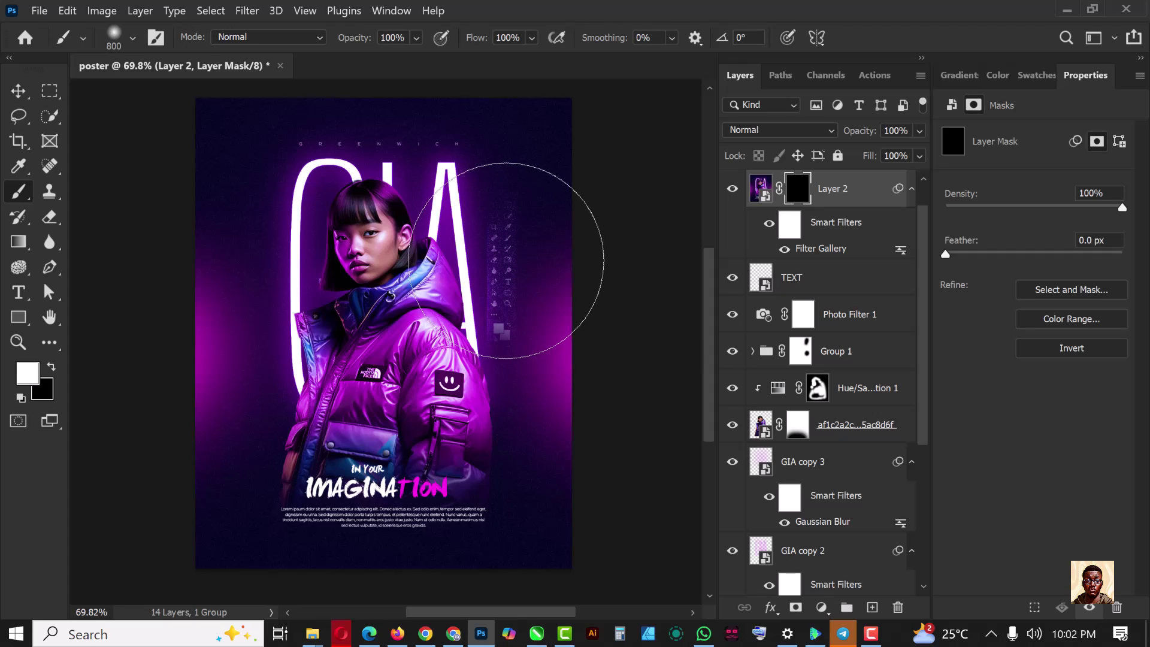
pyautogui.press('[')
pyautogui.press('[')
pyautogui.press('[')
pyautogui.press('[')
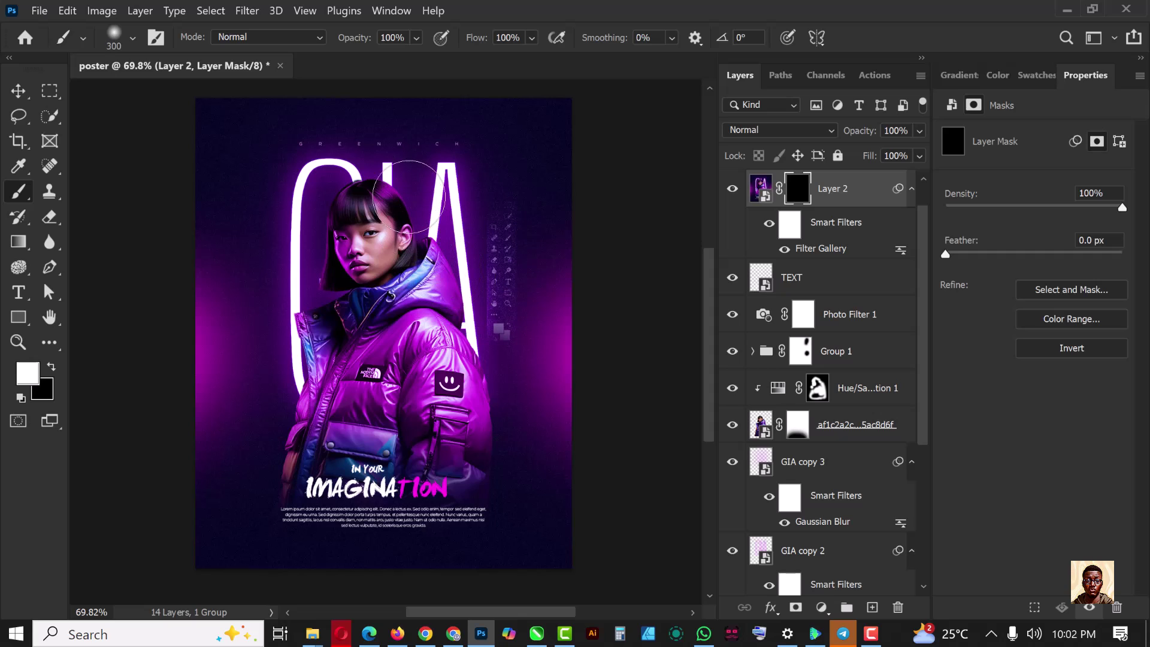
# Step: Reveal the frosted glass over the neon GIA lines and shoulder, then fade Layer 2 to 50% opacity
pyautogui.moveTo(421, 254)
pyautogui.mouseDown()
pyautogui.moveTo(462, 312)
pyautogui.moveTo(455, 419)
pyautogui.mouseUp()
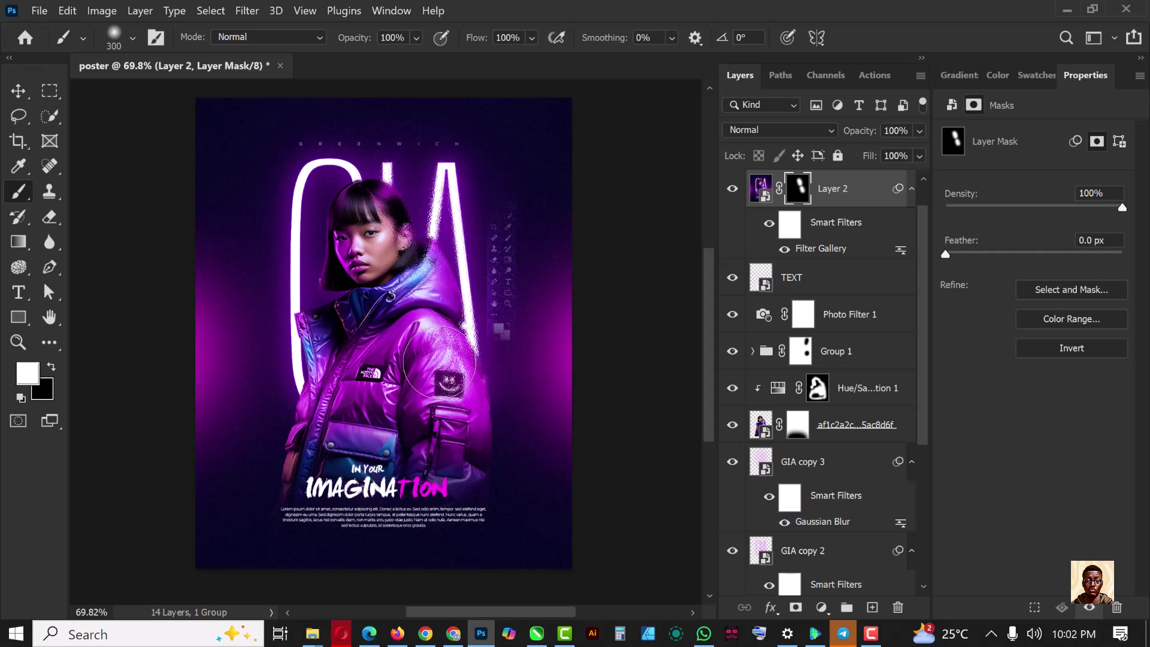
pyautogui.moveTo(240, 360)
pyautogui.mouseDown()
pyautogui.moveTo(279, 291)
pyautogui.moveTo(281, 222)
pyautogui.moveTo(274, 477)
pyautogui.moveTo(294, 547)
pyautogui.moveTo(331, 512)
pyautogui.moveTo(376, 373)
pyautogui.mouseUp()
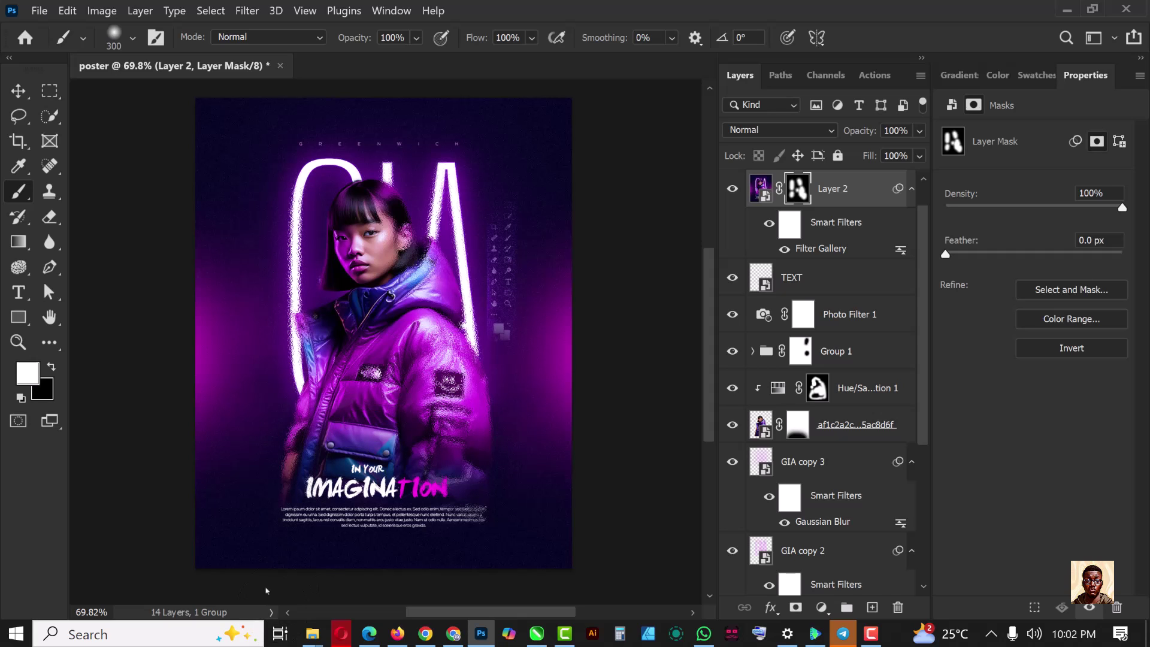
pyautogui.moveTo(338, 161)
pyautogui.mouseDown()
pyautogui.moveTo(316, 193)
pyautogui.moveTo(309, 237)
pyautogui.mouseUp()
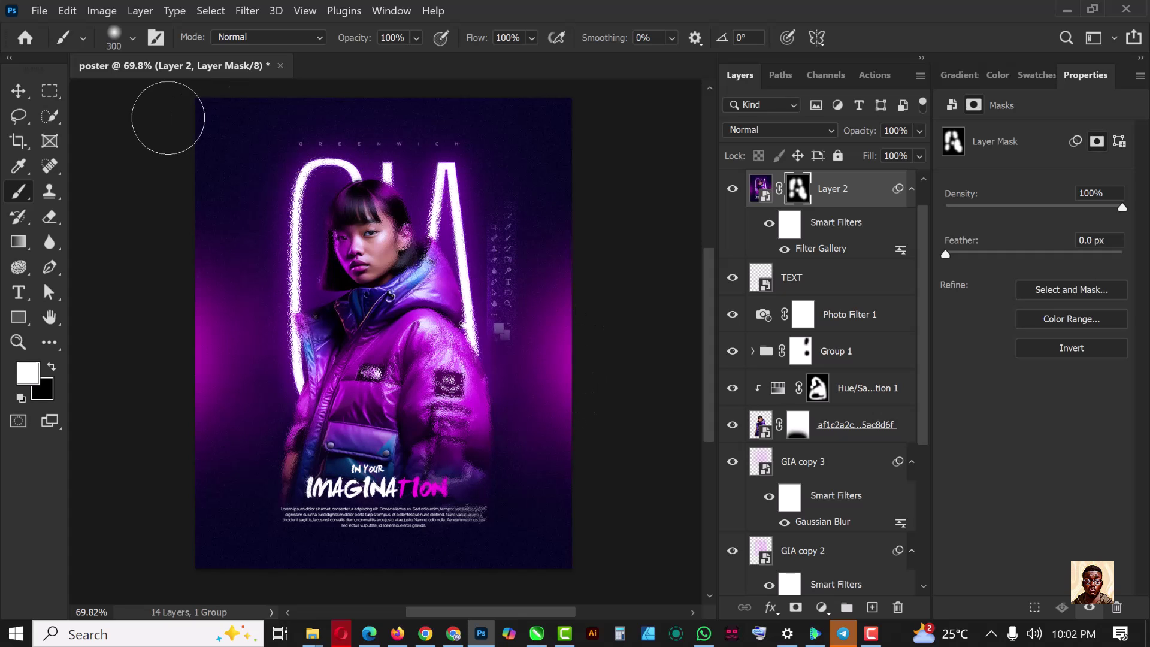
pyautogui.moveTo(167, 116); pyautogui.dragTo(549, 121)
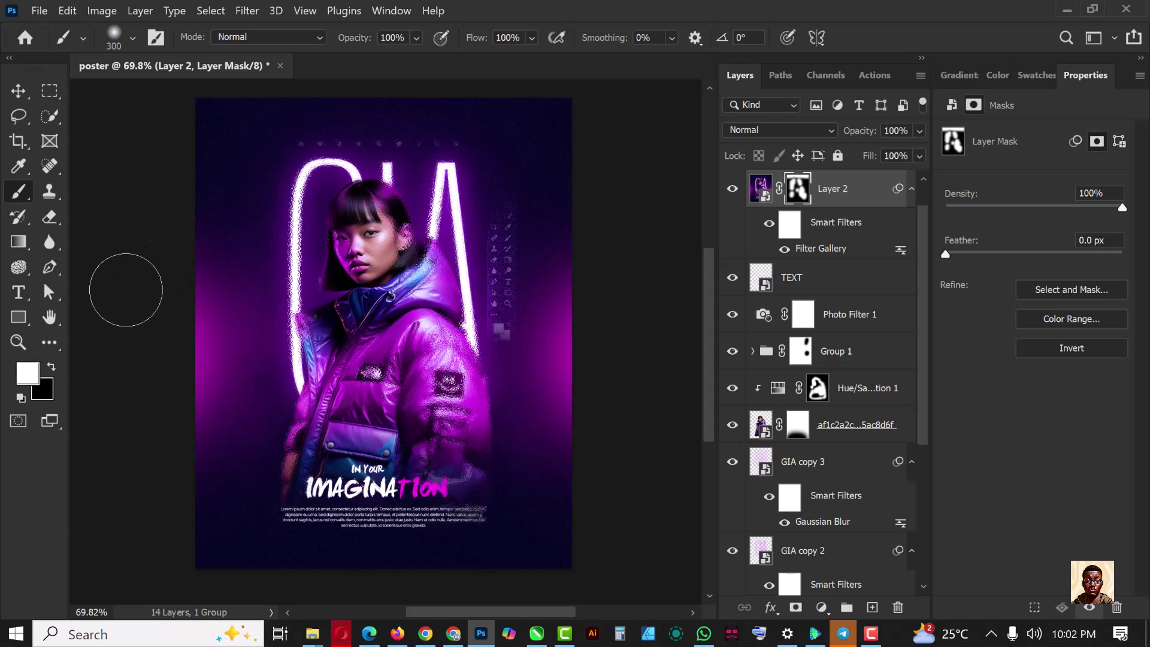
pyautogui.hotkey('ctrl', 'z')
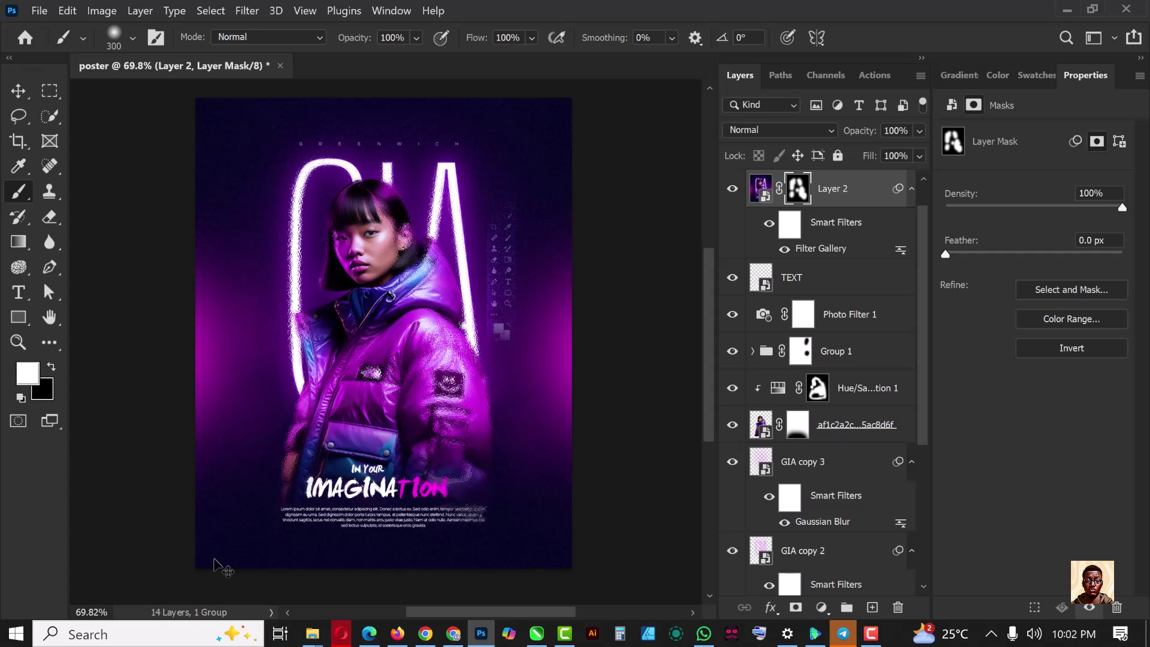
pyautogui.click(920, 133)
pyautogui.moveTo(918, 152); pyautogui.dragTo(879, 152)
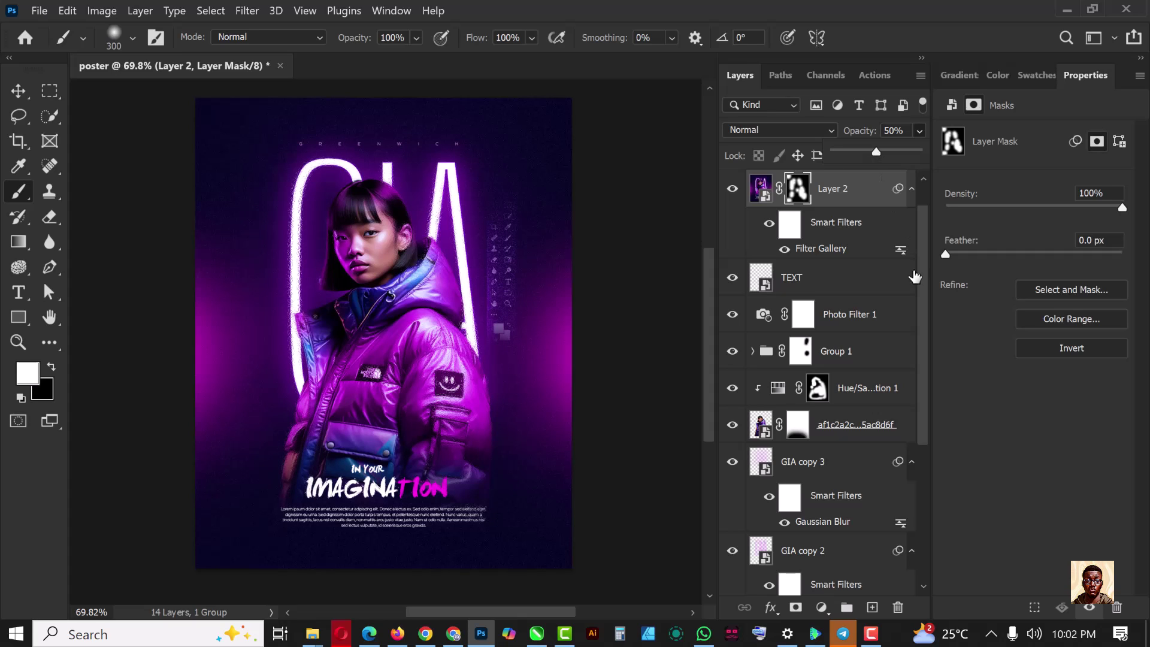
pyautogui.press('v')
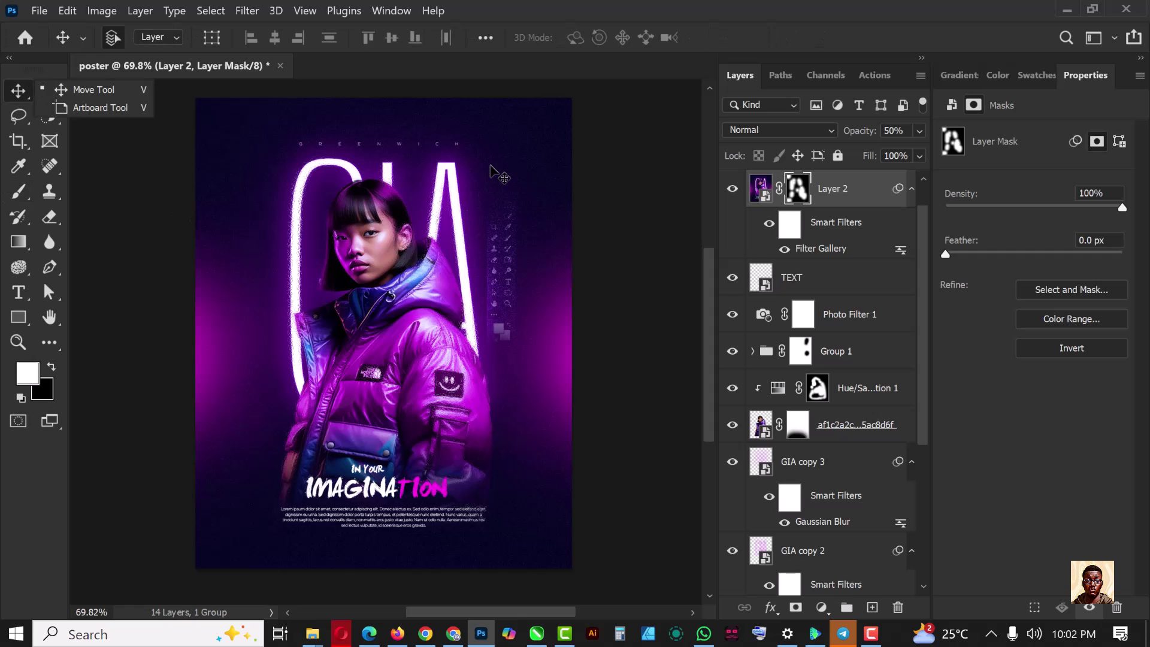
pyautogui.scroll(-1, 490, 174)
pyautogui.click(605, 126)
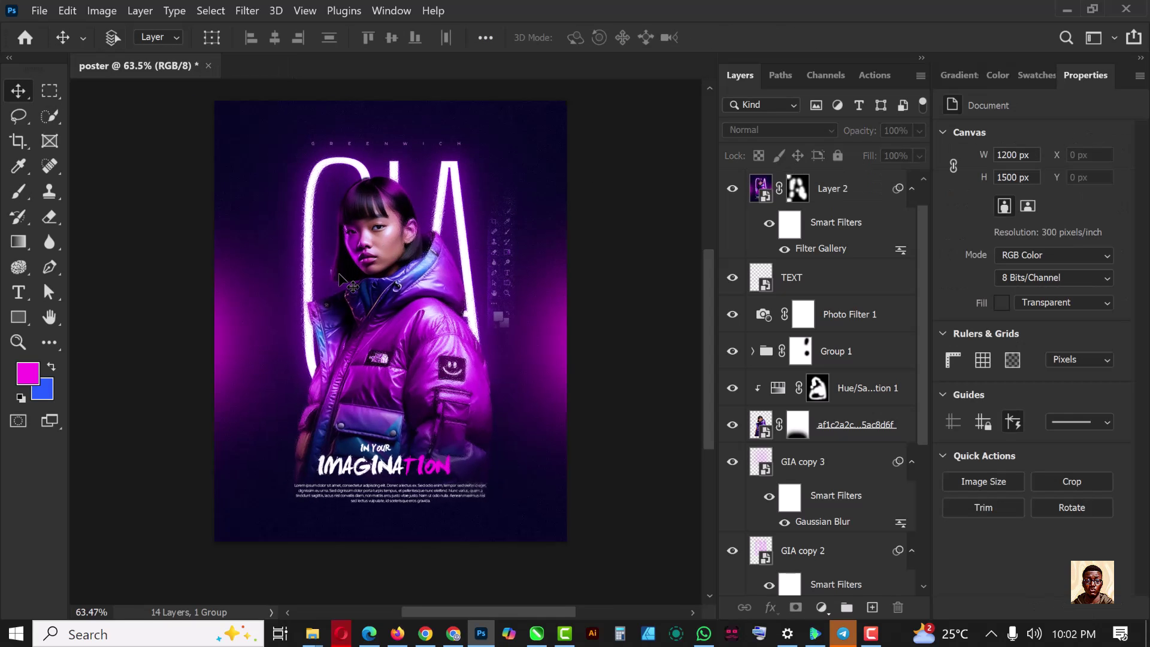
pyautogui.scroll(2, 341, 278)
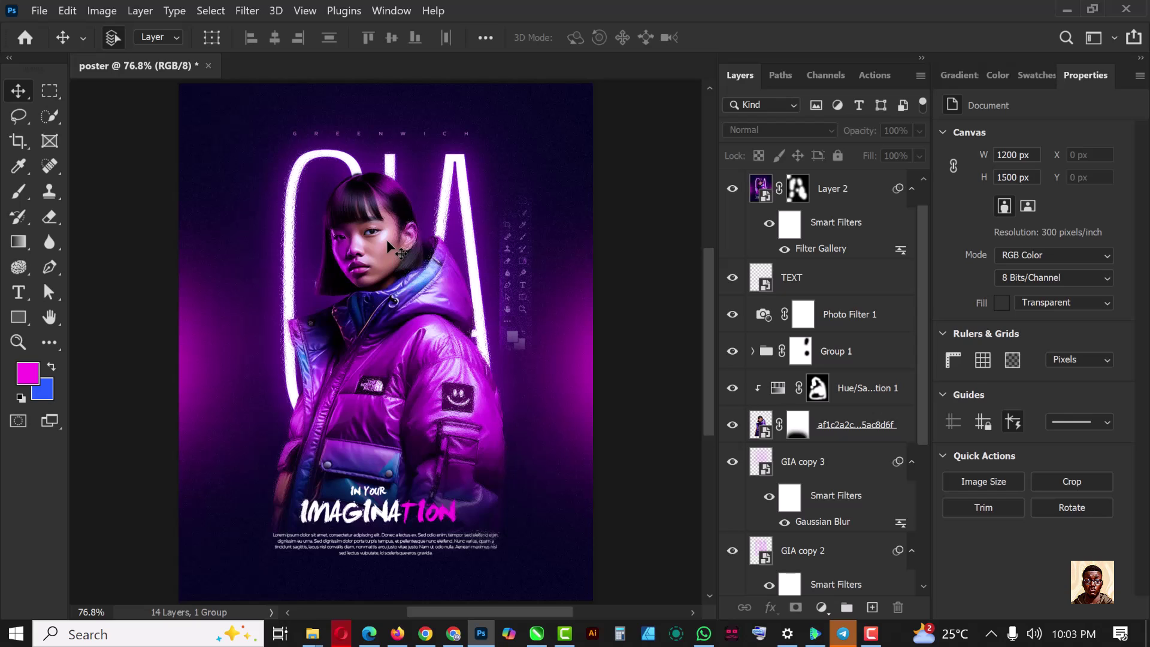
pyautogui.scroll(-1, 390, 294)
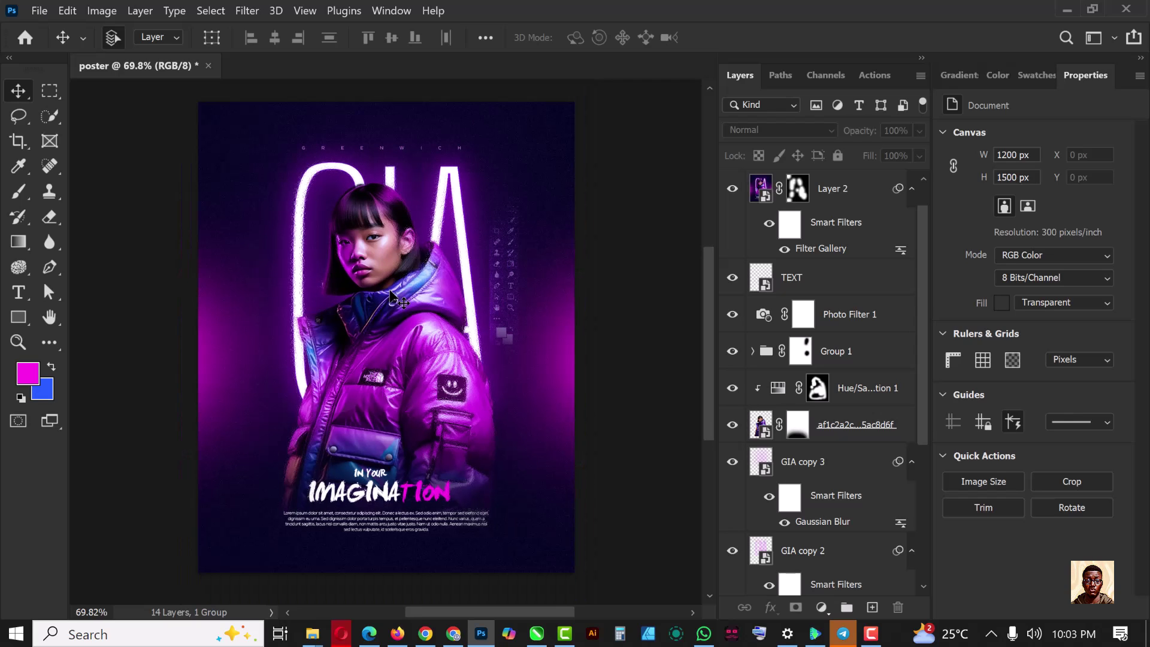
pyautogui.scroll(1, 391, 293)
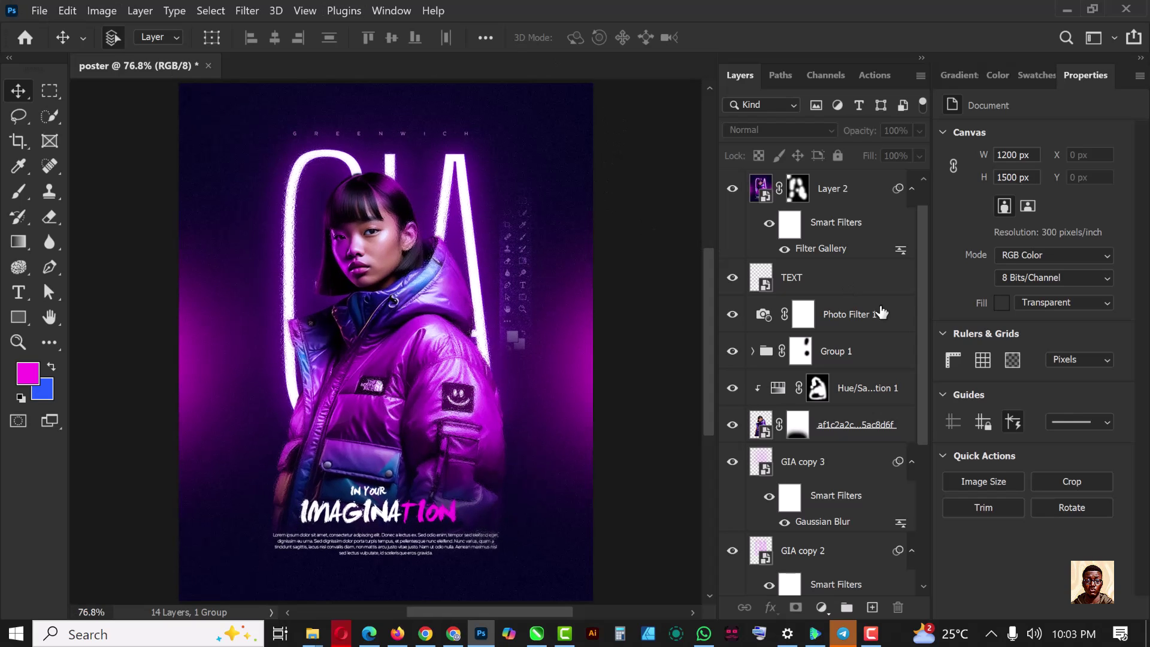